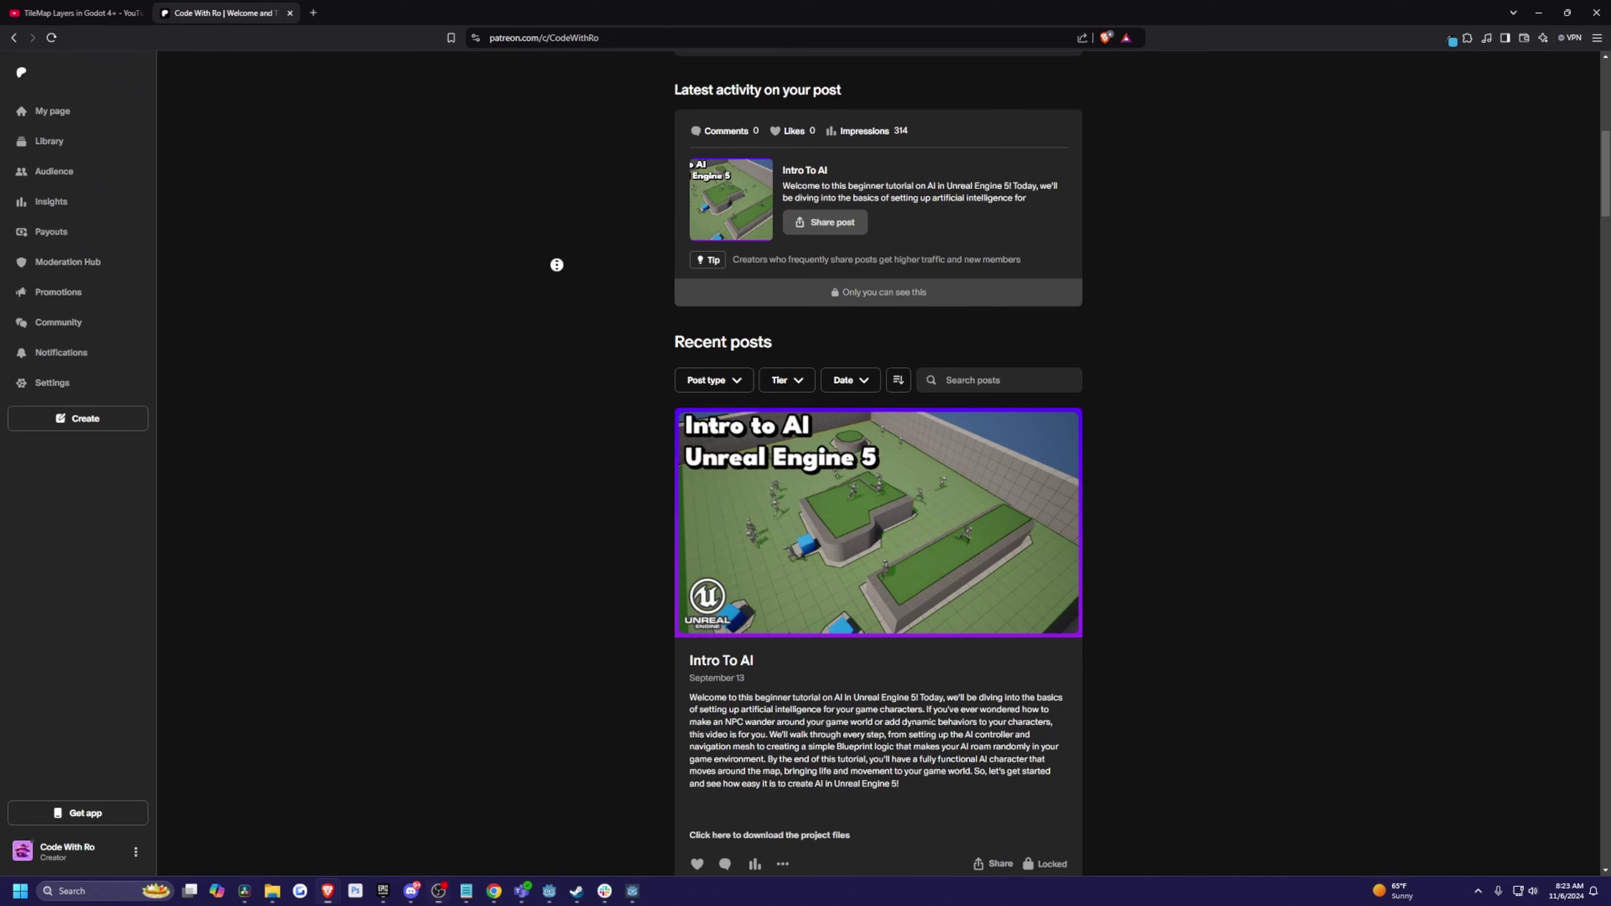
Browse the recent posts on the Patreon page, from Intro To AI to Intro to GAS BP.
scroll(551, 292, down, 5)
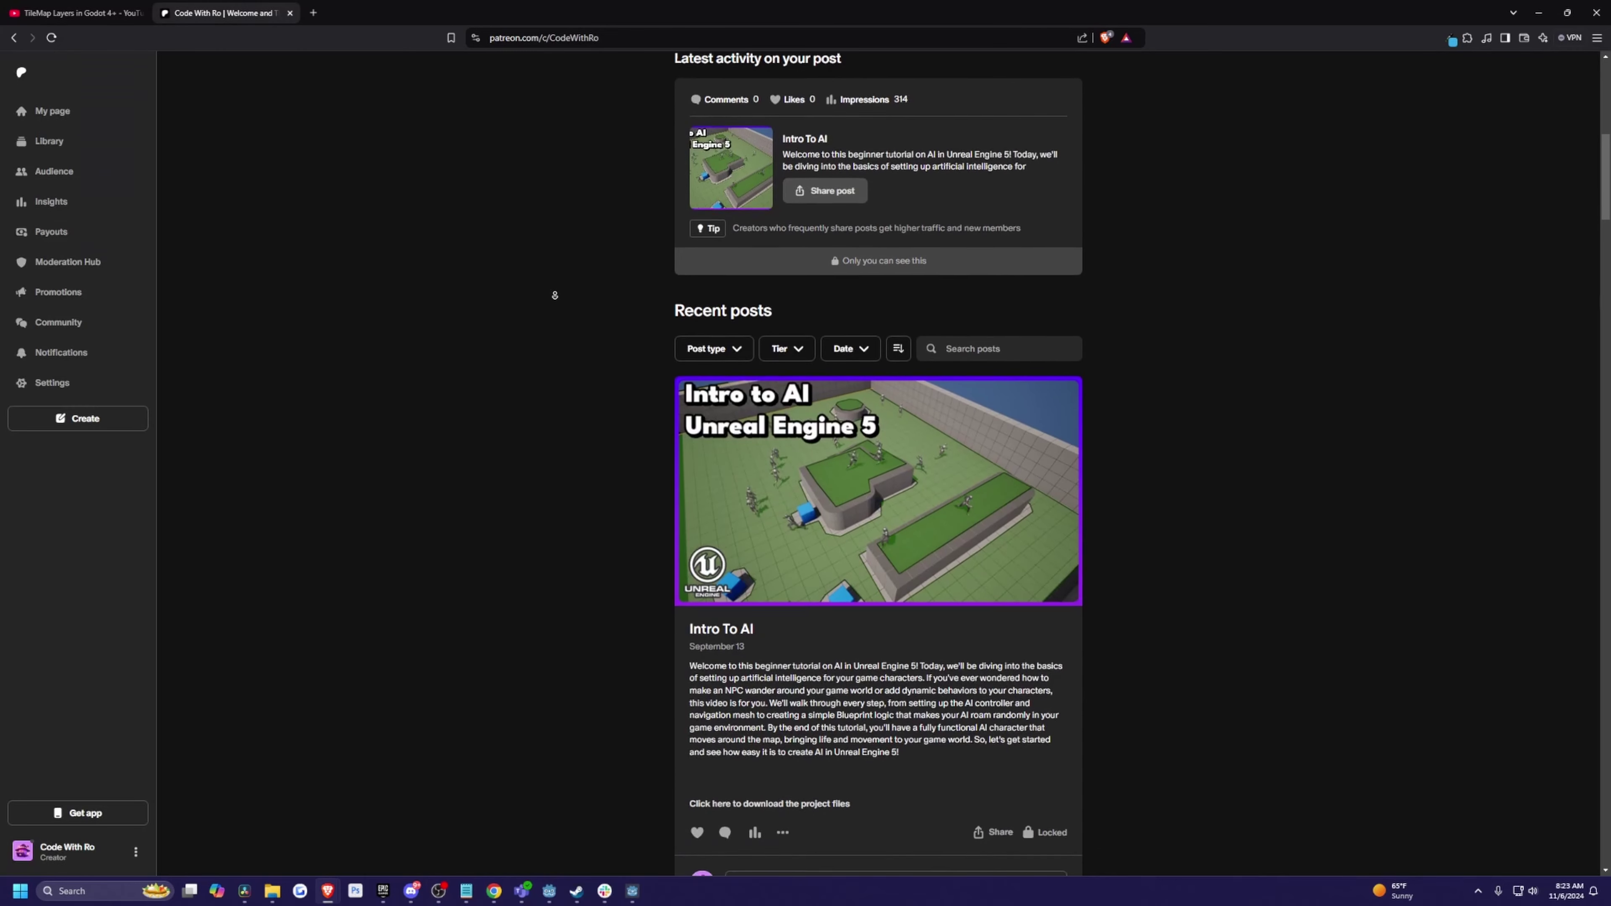
scroll(554, 295, down, 6)
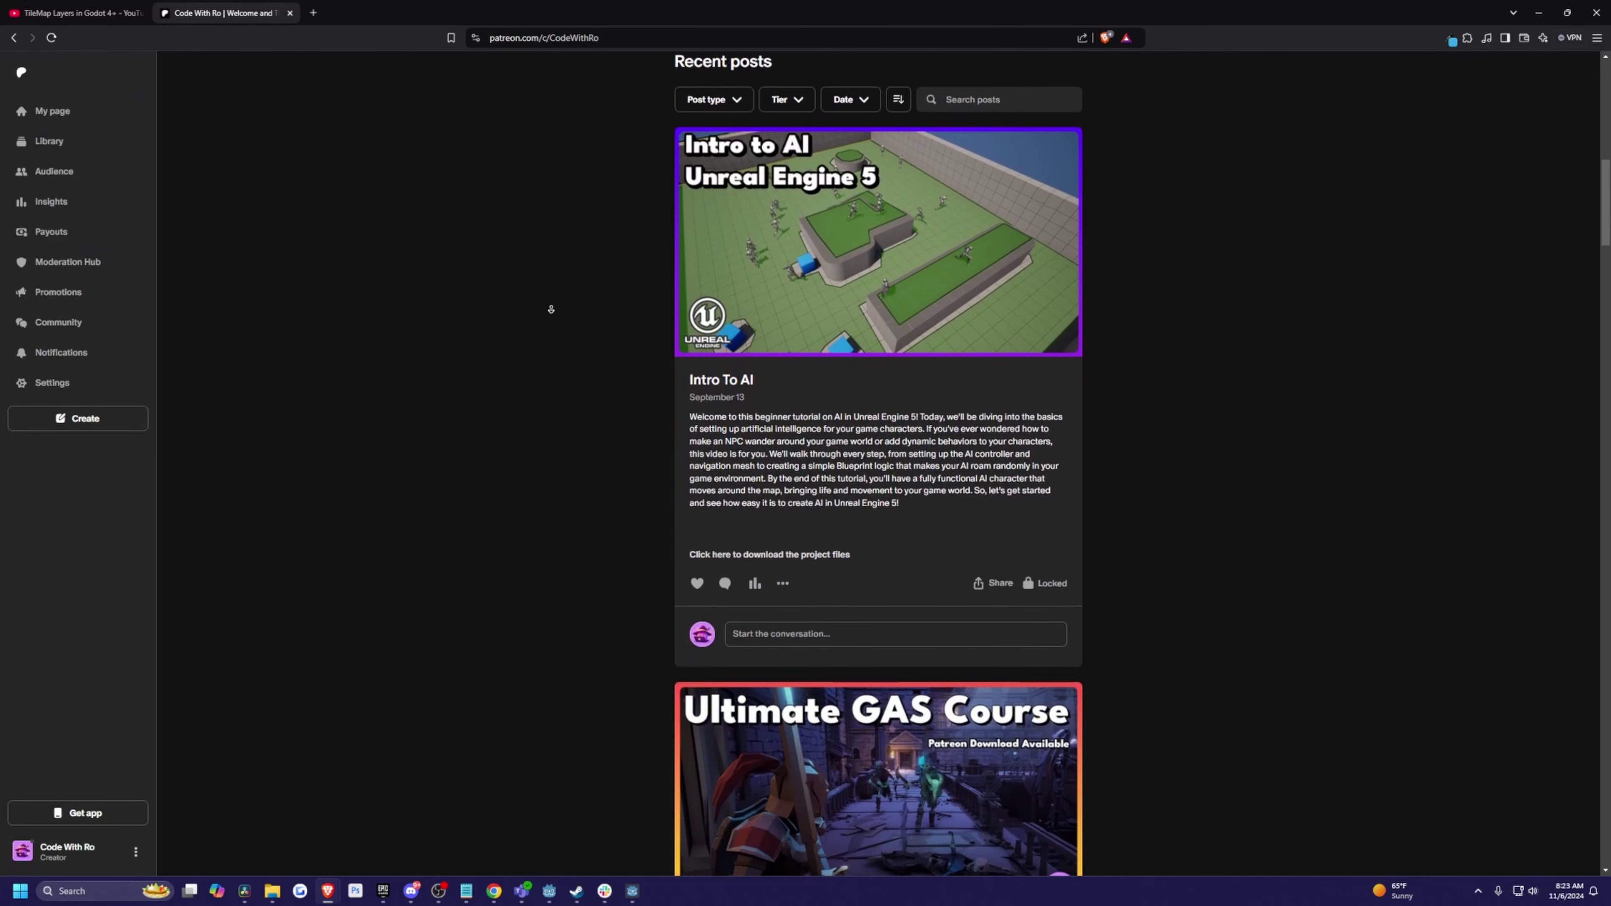
scroll(551, 309, down, 8)
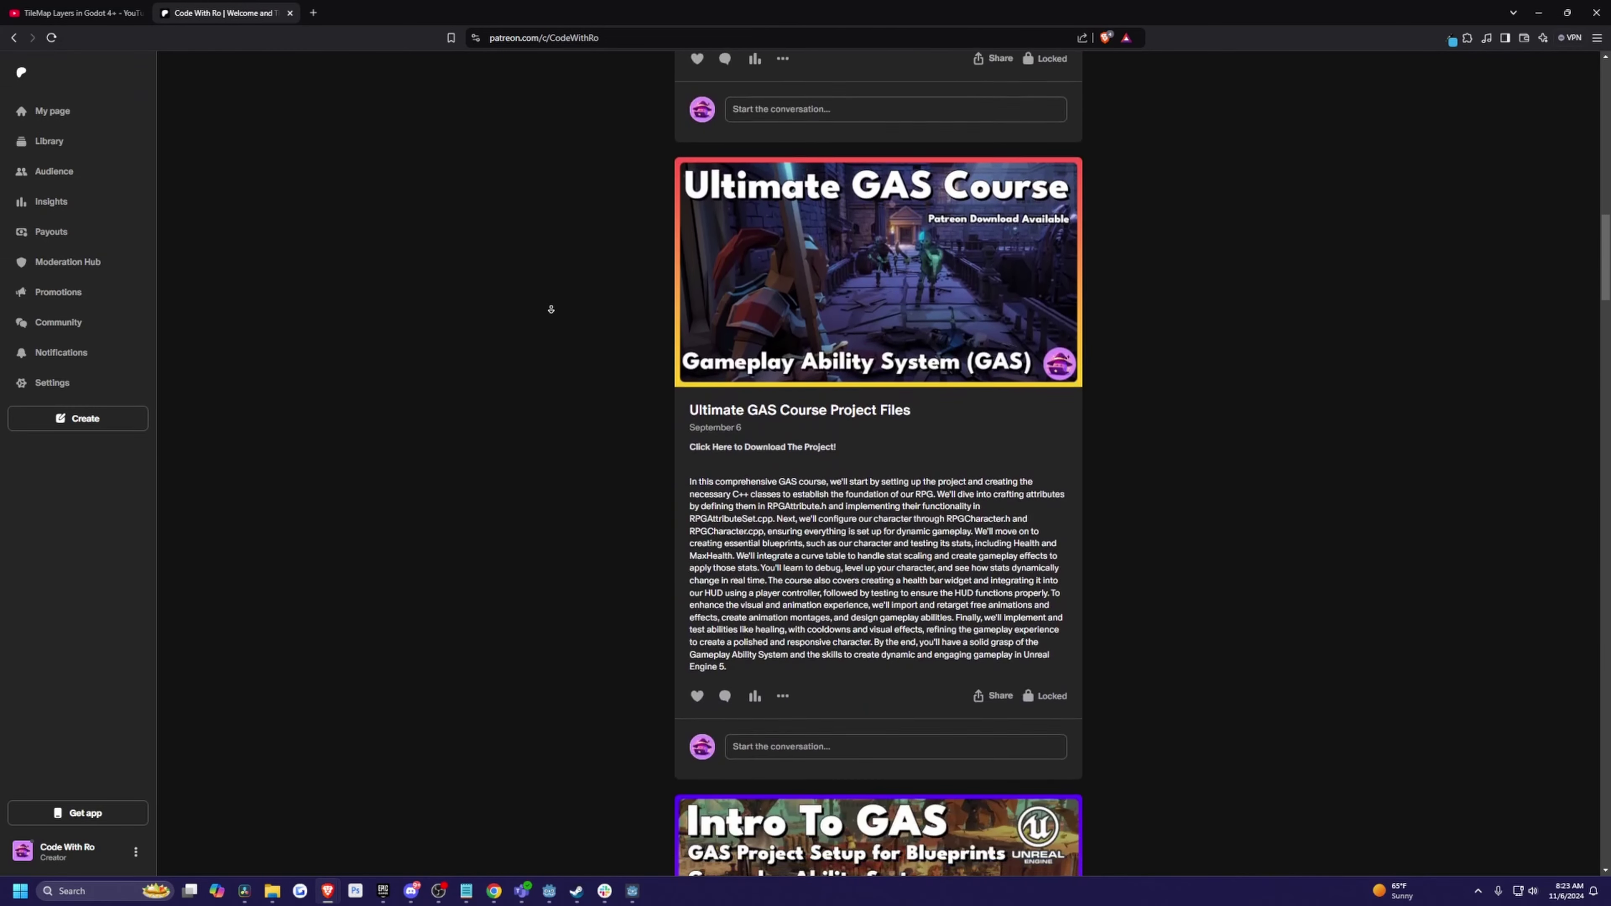
scroll(551, 310, down, 8)
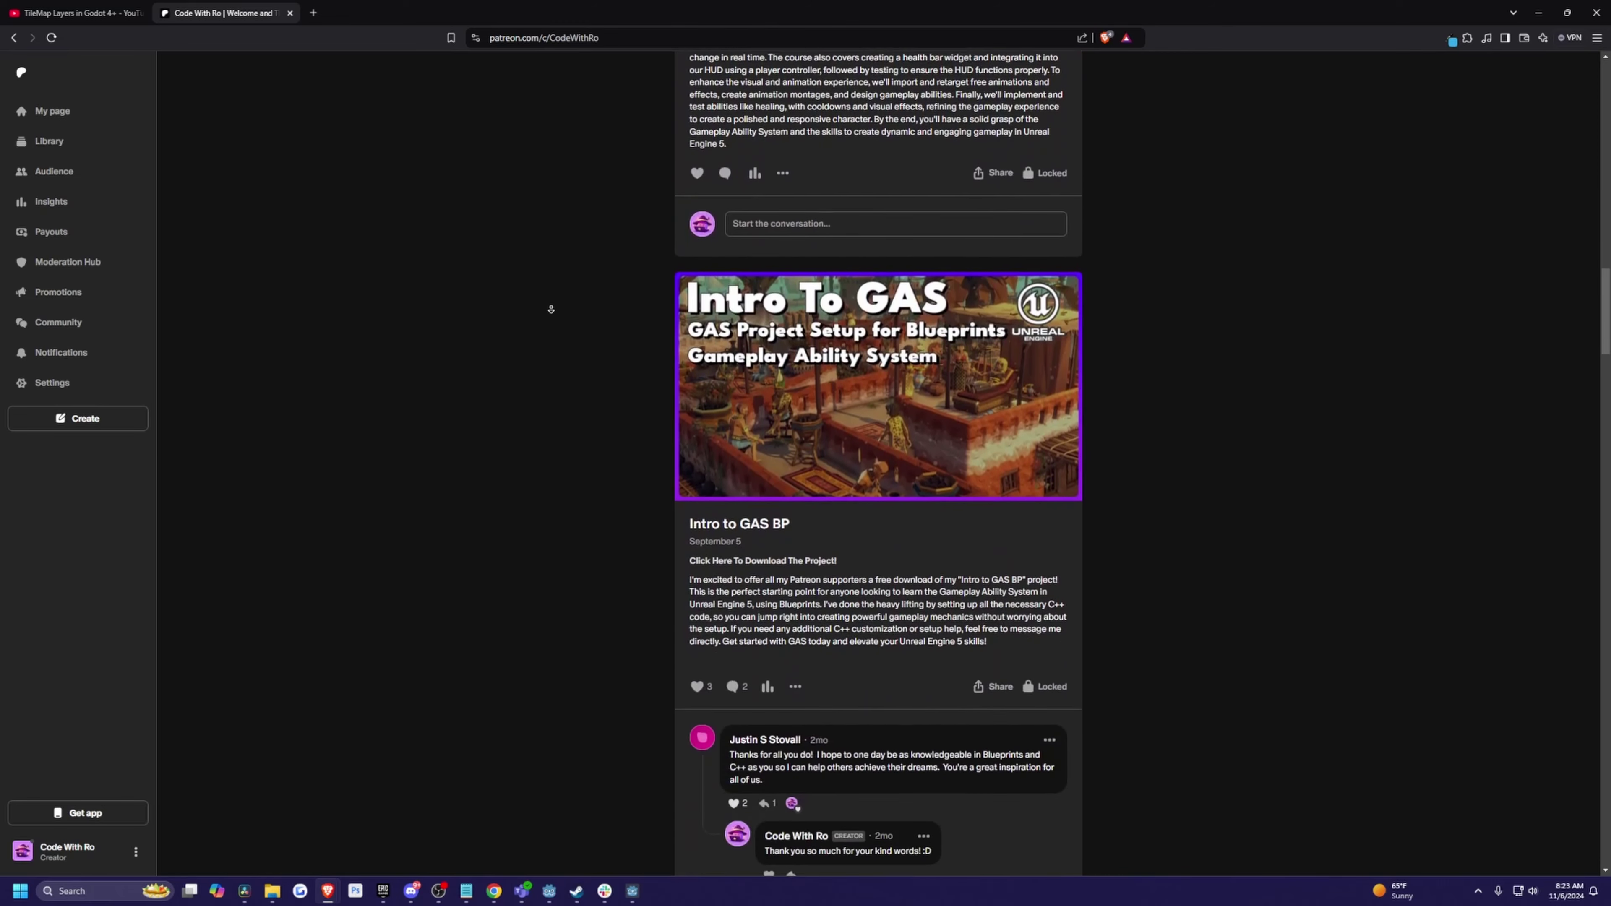
scroll(550, 309, down, 6)
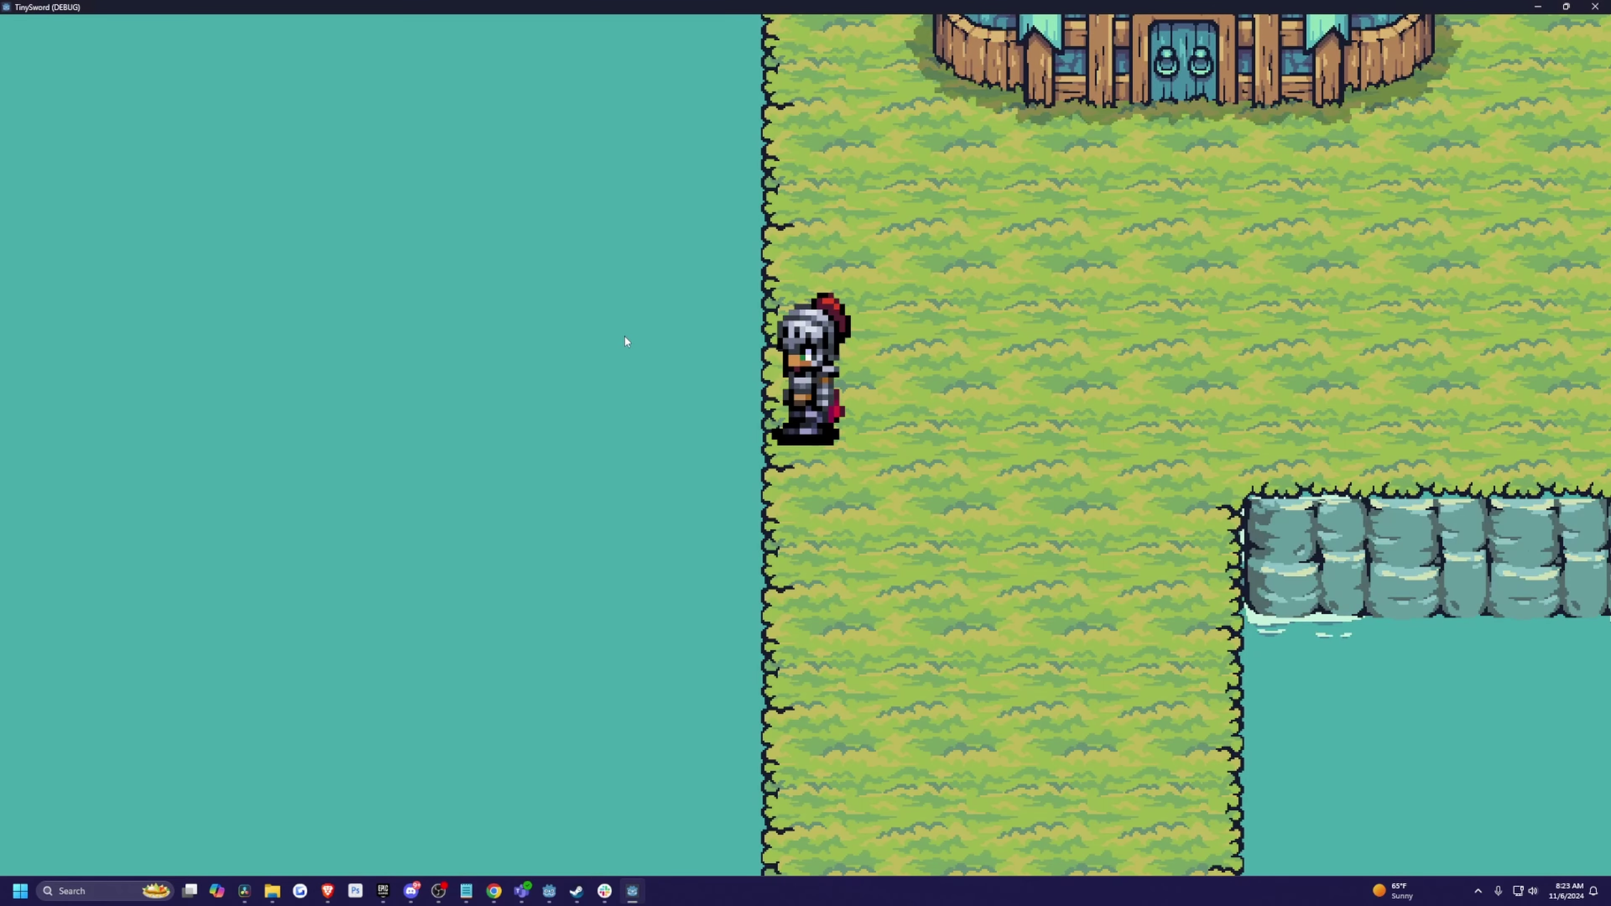
Playtest walking the knight over the grass island's left edge onto the water and back.
key(d)
key(w)
key(a)
key(s)
key(d)
key(s)
key(a)
key(s)
key(w)
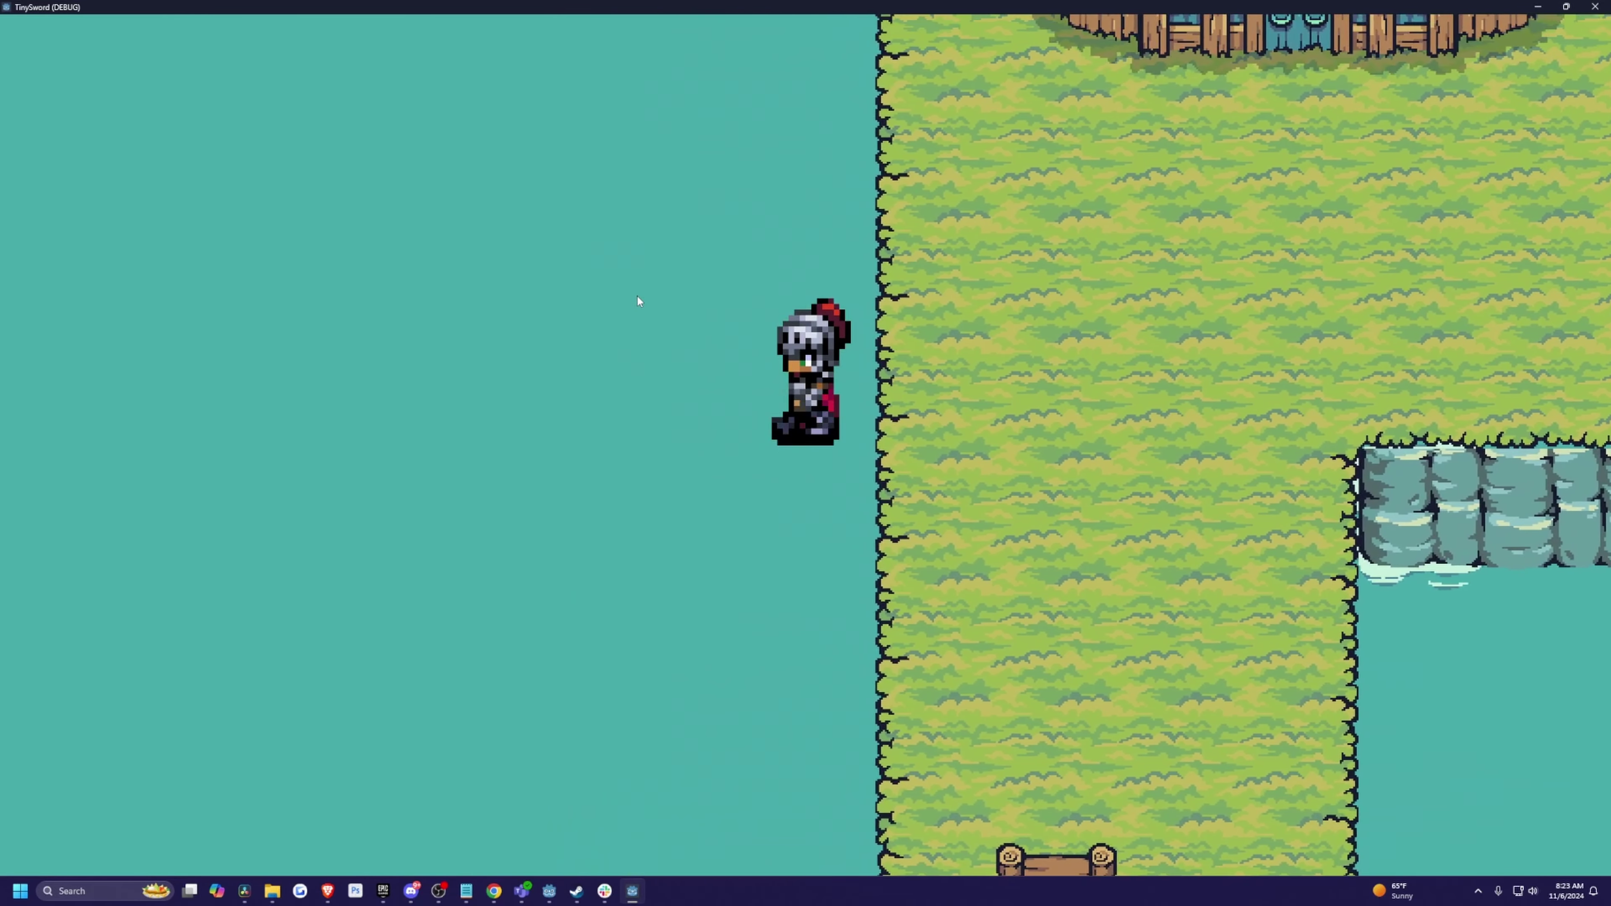
key(s)
key(d)
key(w)
key(w)
key(a)
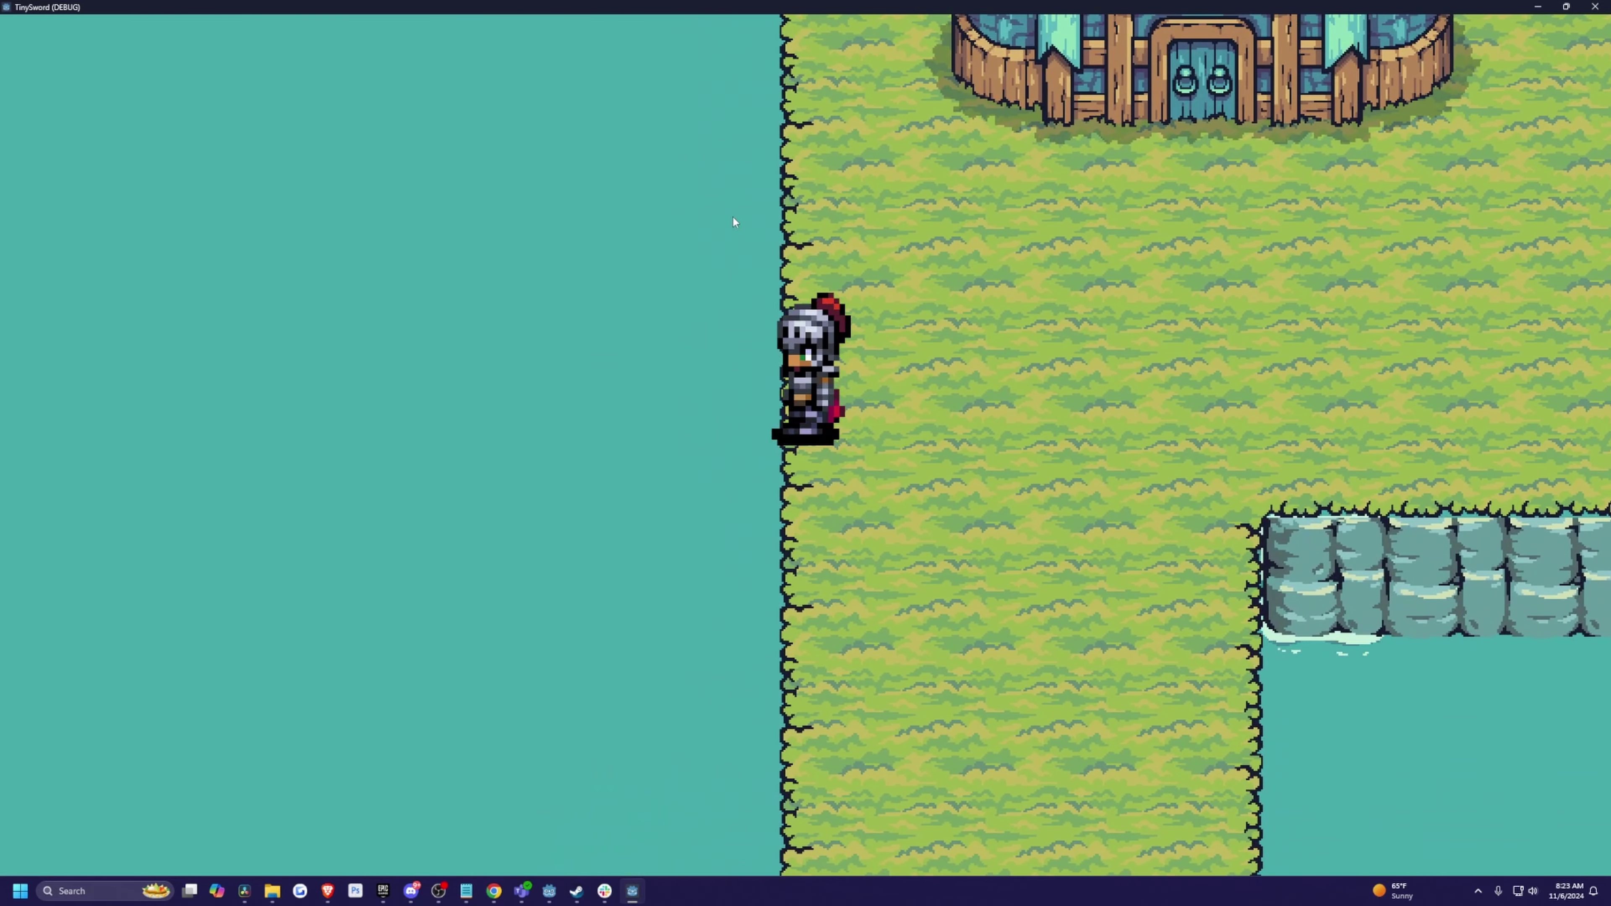
Playtest walking the knight over the castle and back down the grass, and close the running game.
key(a)
key(d)
key(w)
key(w)
key(a)
key(w)
key(d)
key(w)
key(d)
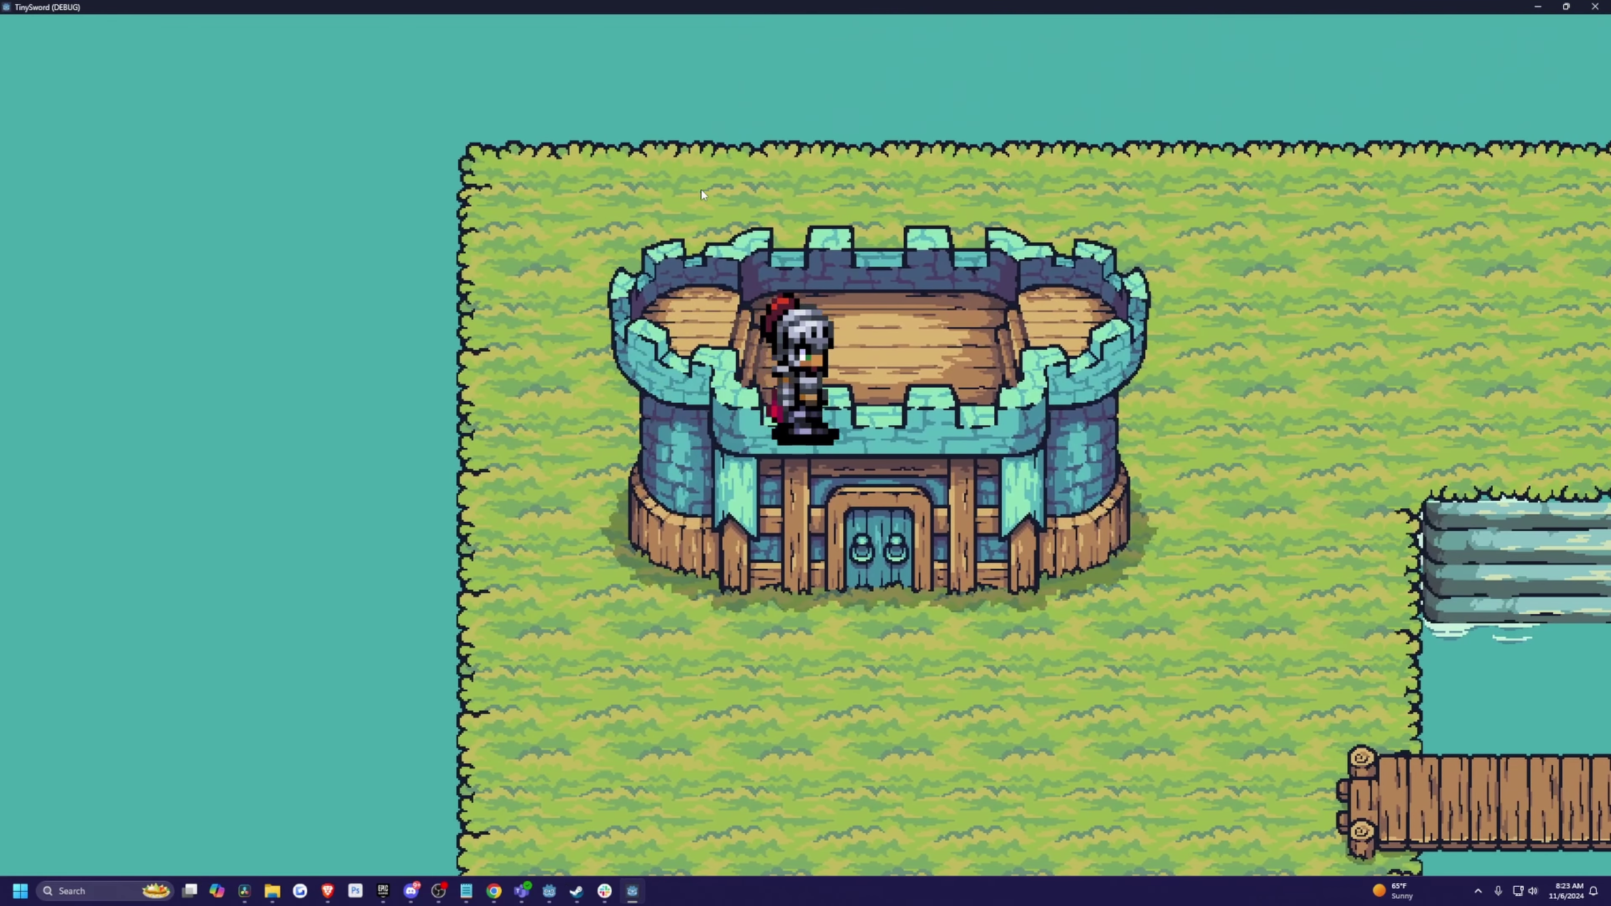
key(s)
key(d)
key(w)
key(d)
key(s)
key(d)
key(s)
key(a)
key(s)
key(a)
key(s)
key(a)
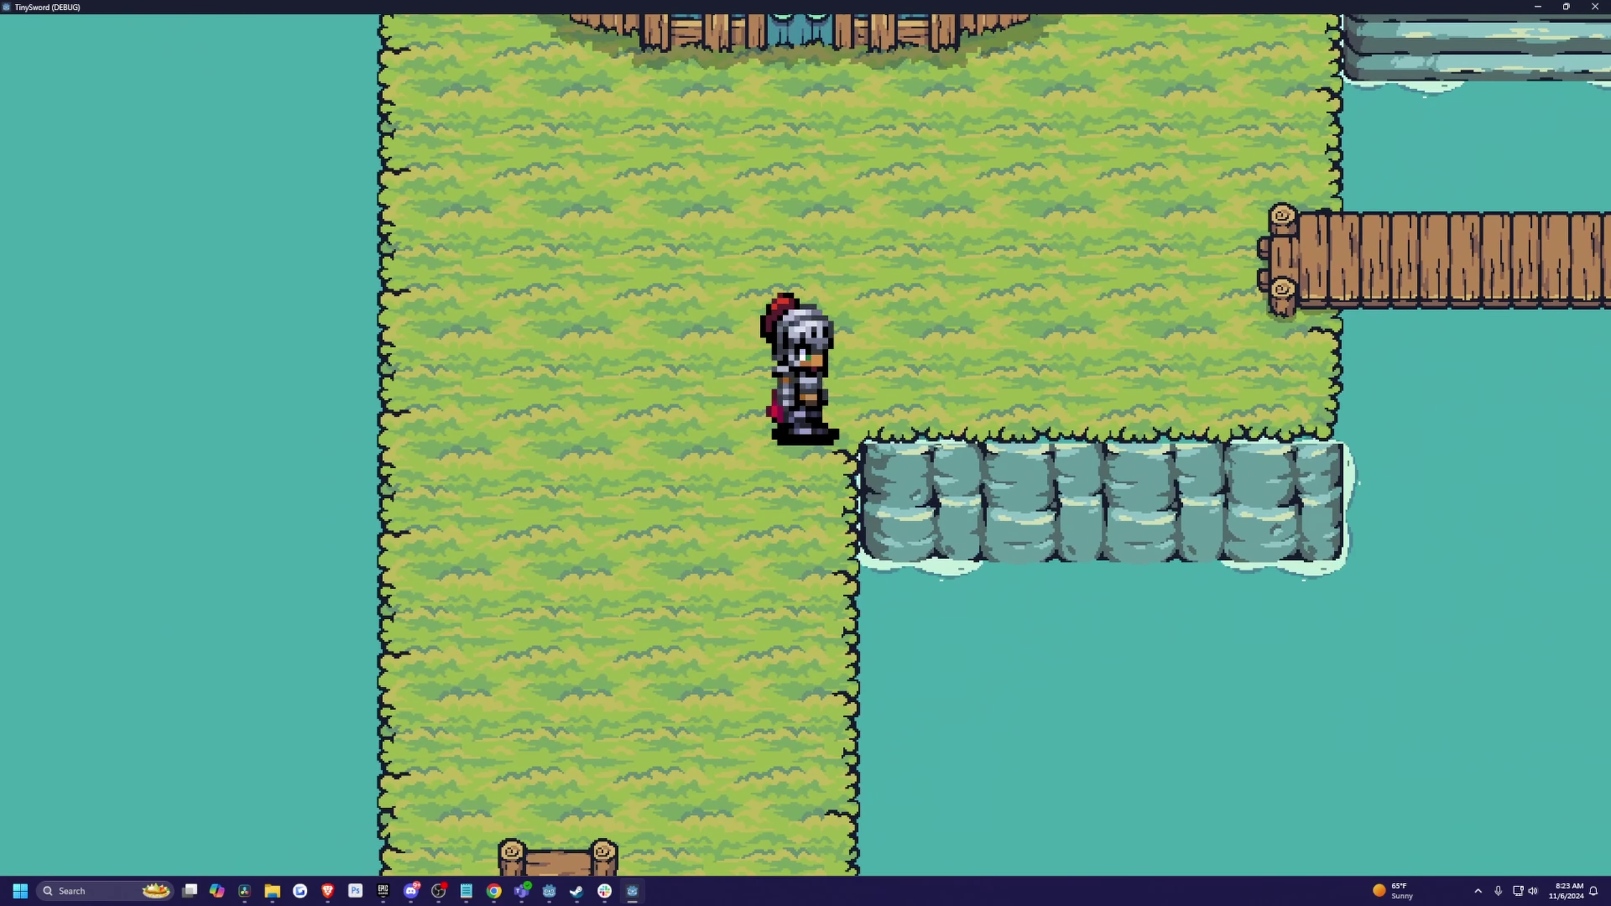
click(1594, 7)
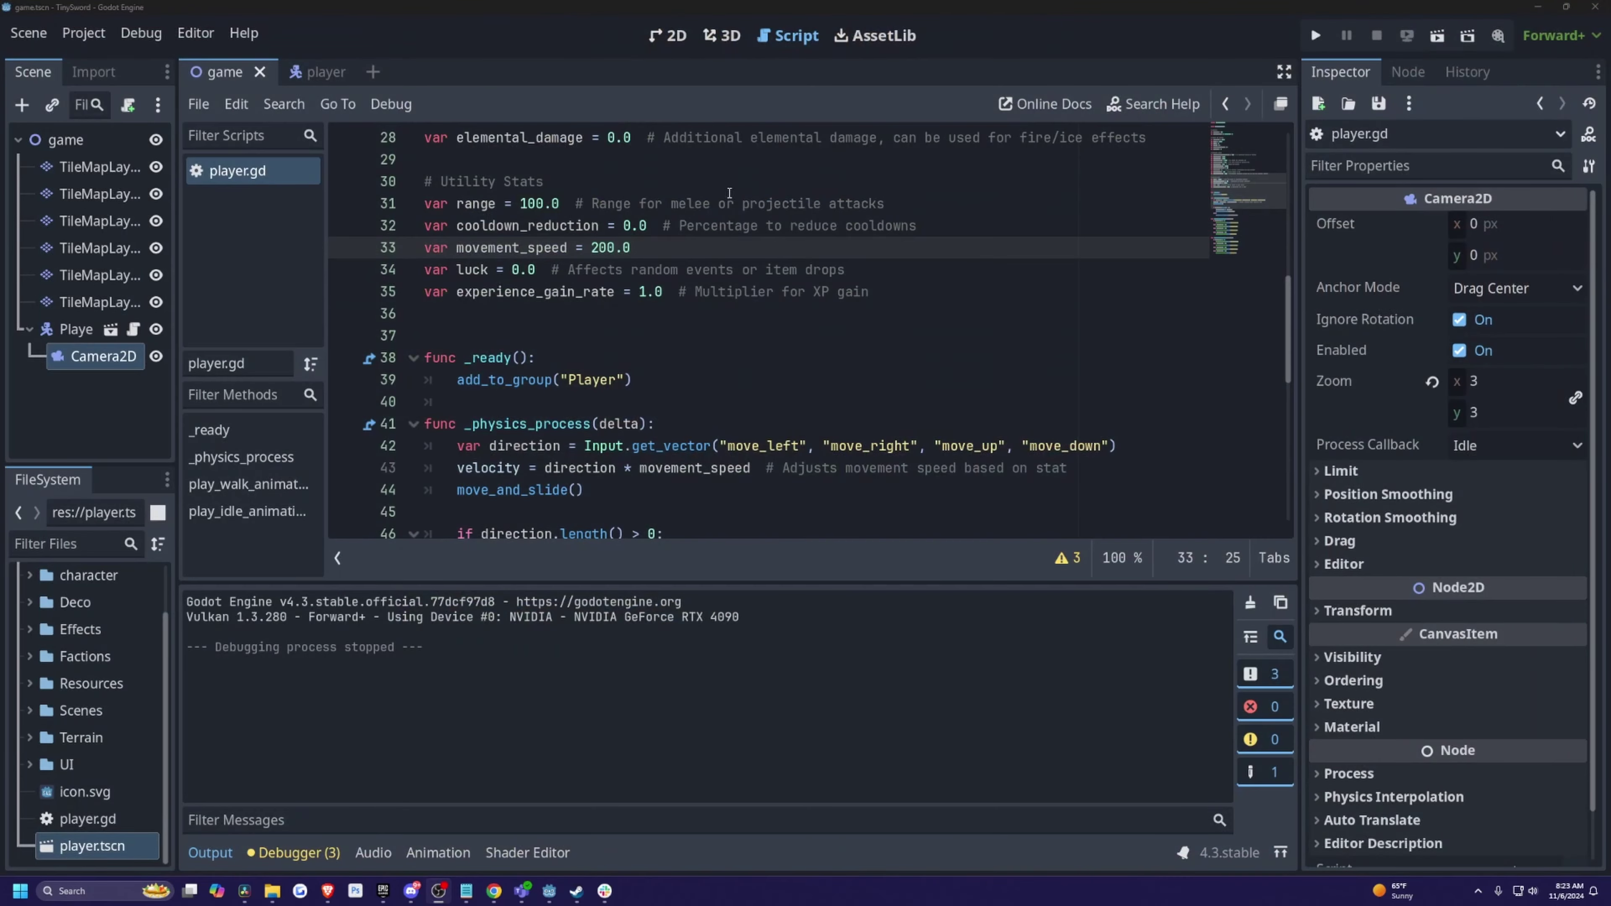
Inspect the castle and bridge tile layers in the 2D workspace and show the Player node's collision layer and mask.
click(667, 36)
click(93, 303)
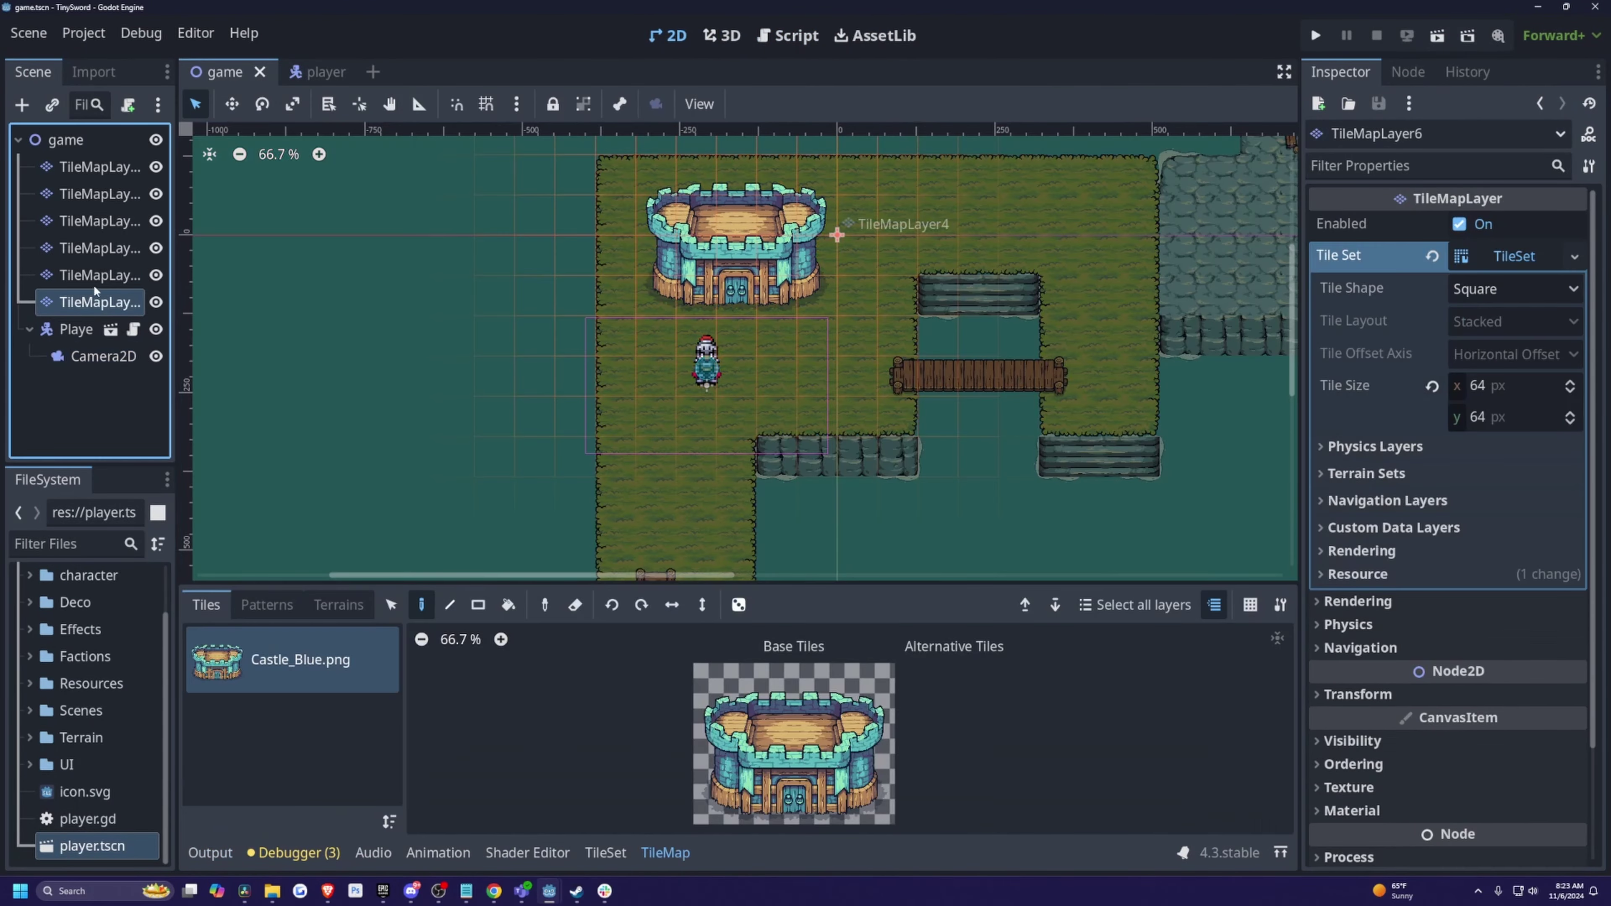
click(106, 266)
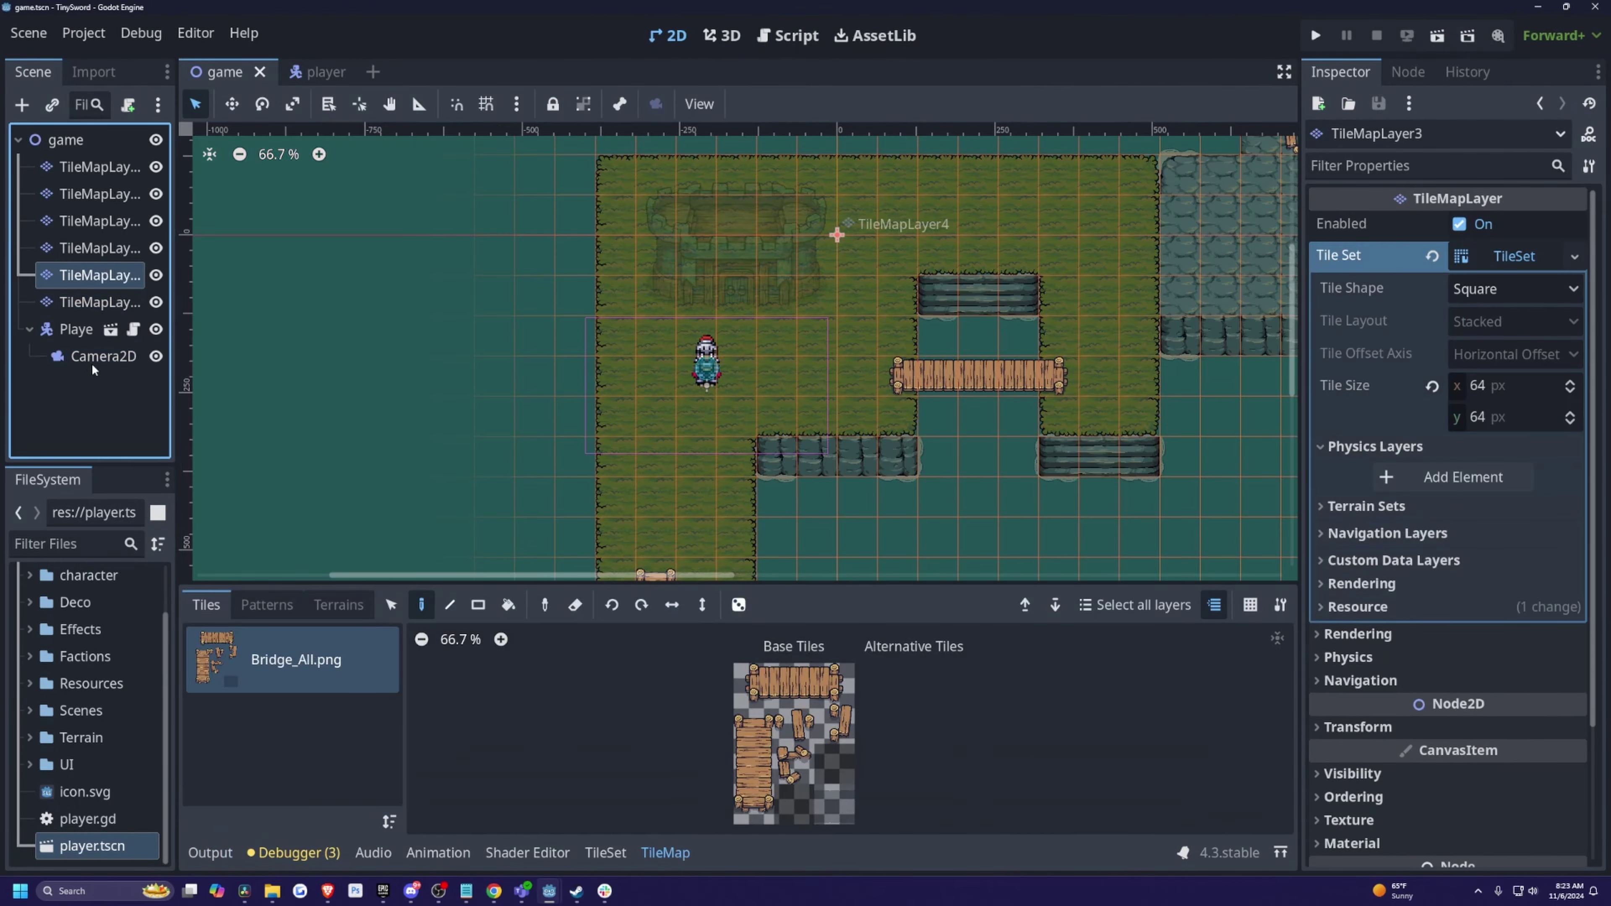
click(80, 332)
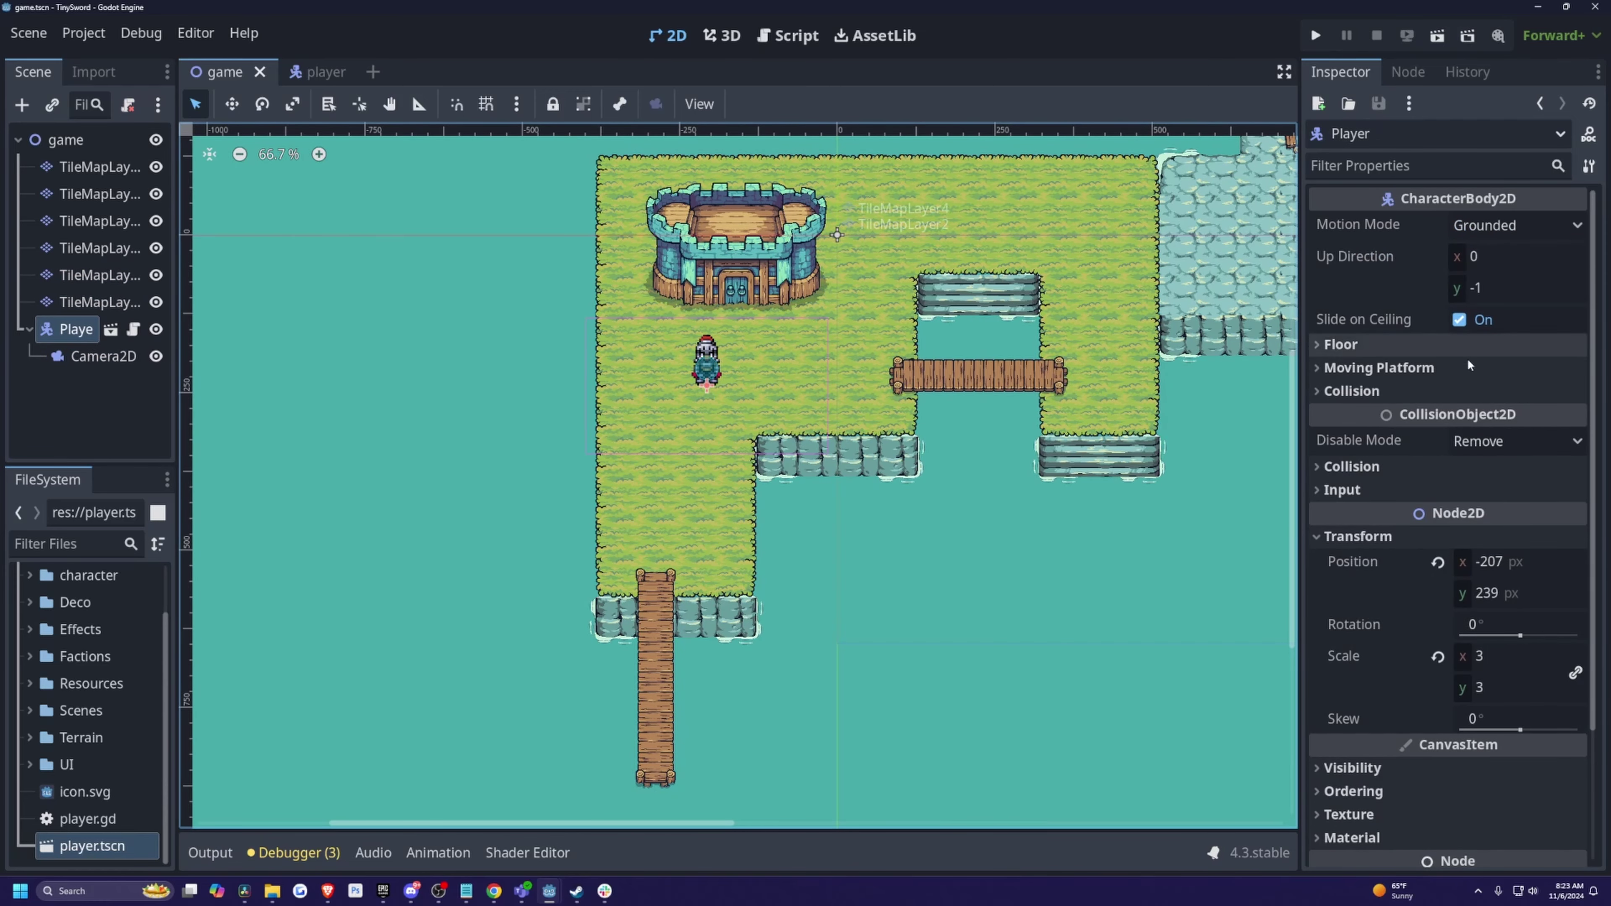
click(1354, 468)
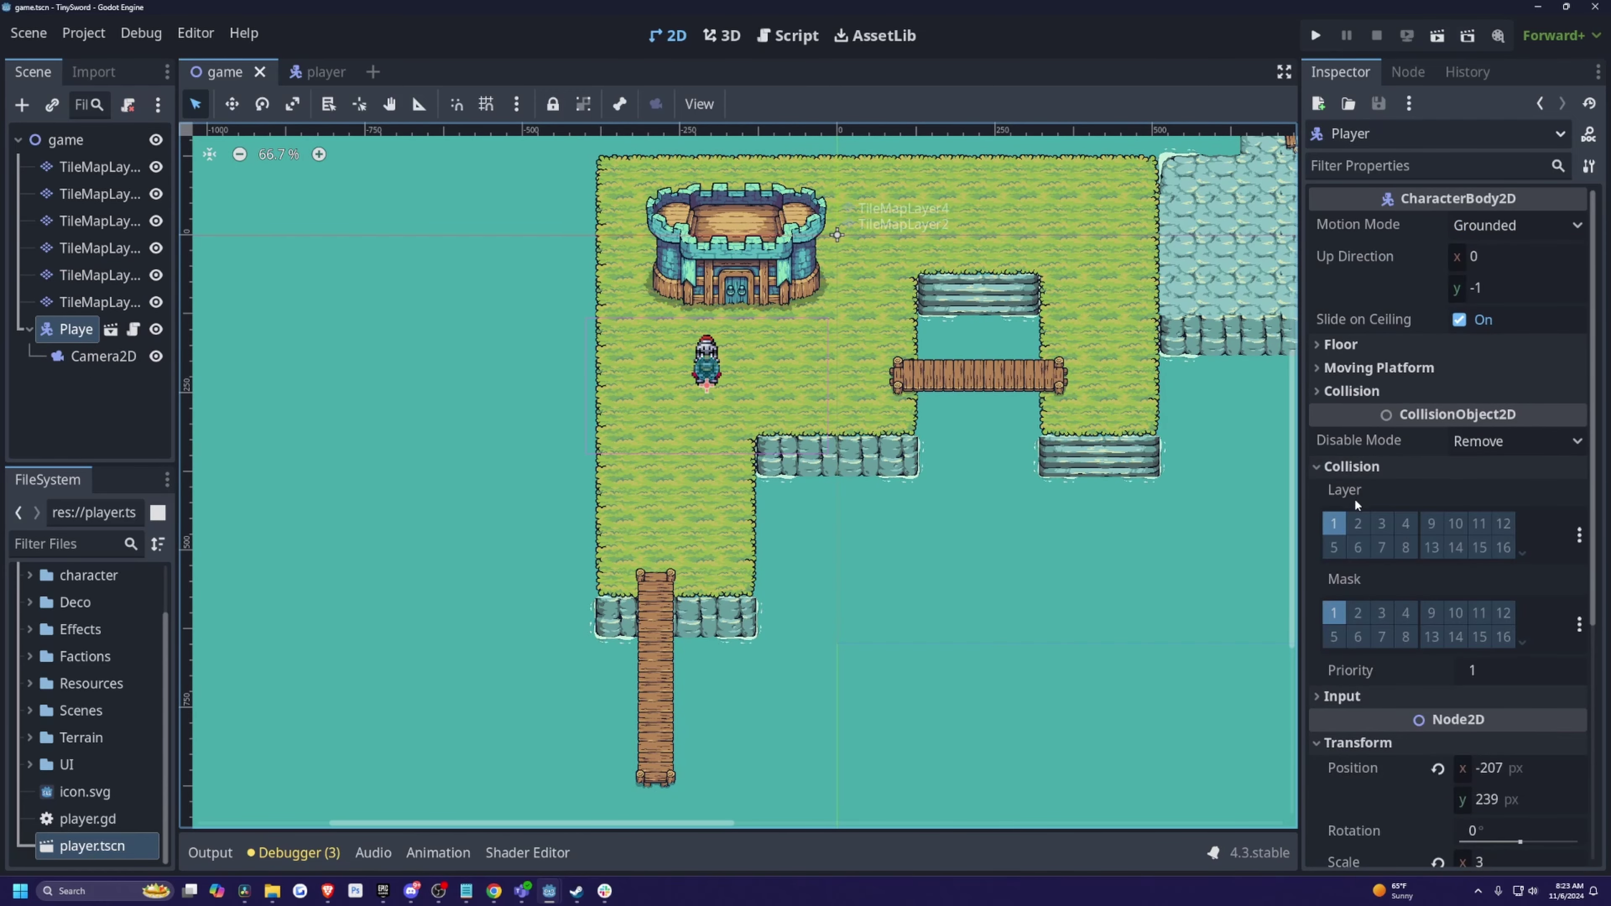
Add a physics layer to the tile set of the TileMapLayer node that holds the flat grass tiles.
click(101, 280)
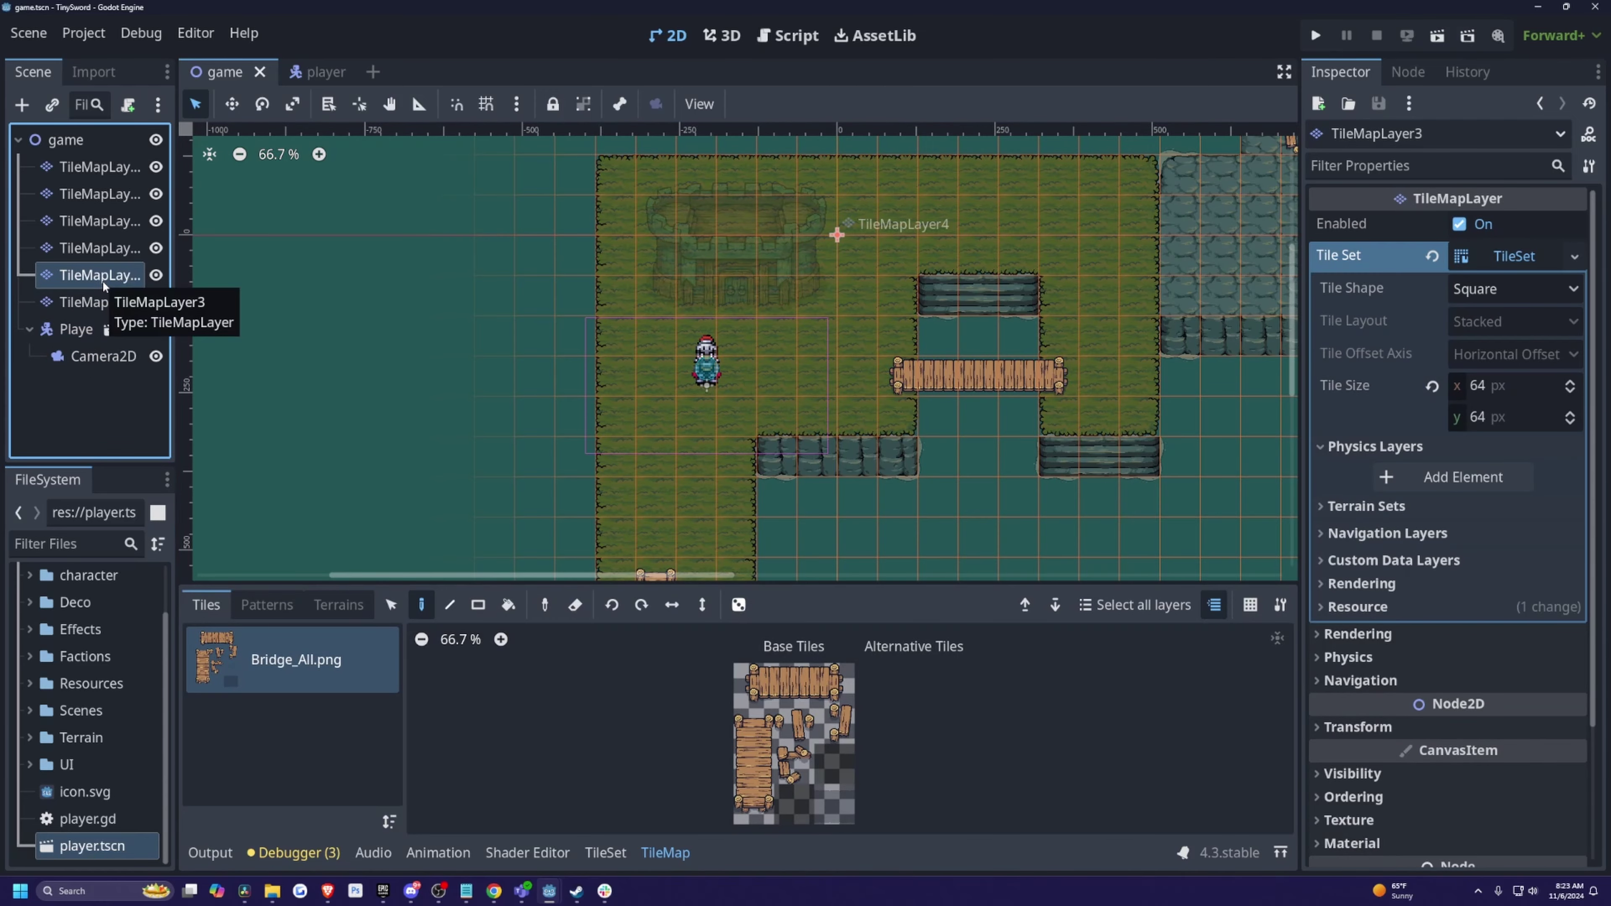
click(86, 302)
click(83, 250)
click(1496, 263)
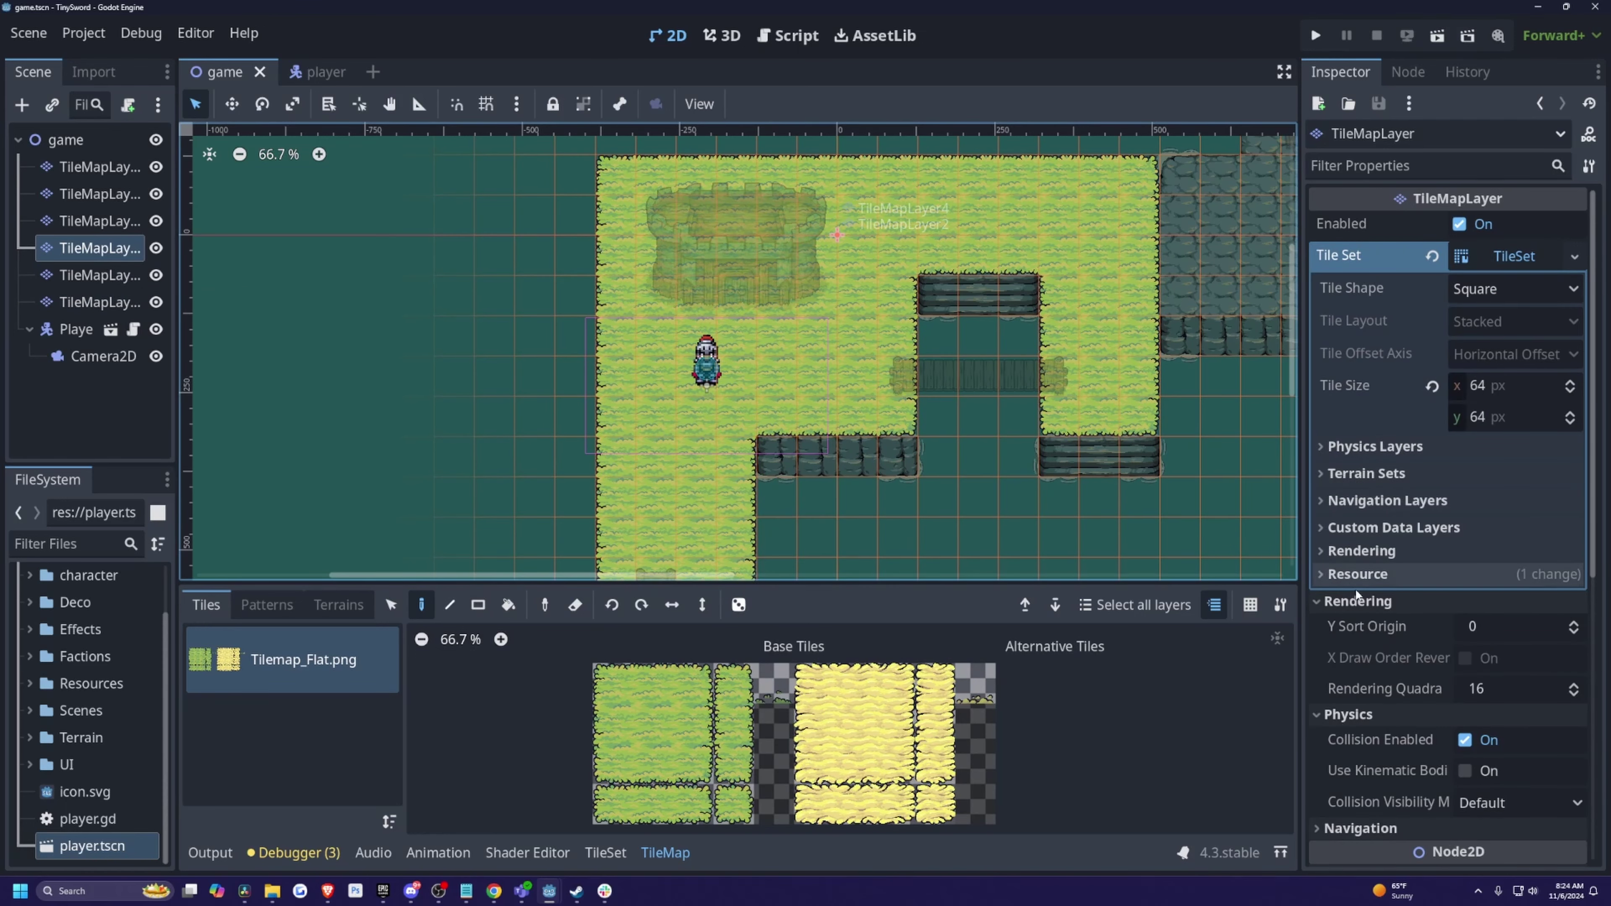
click(1319, 448)
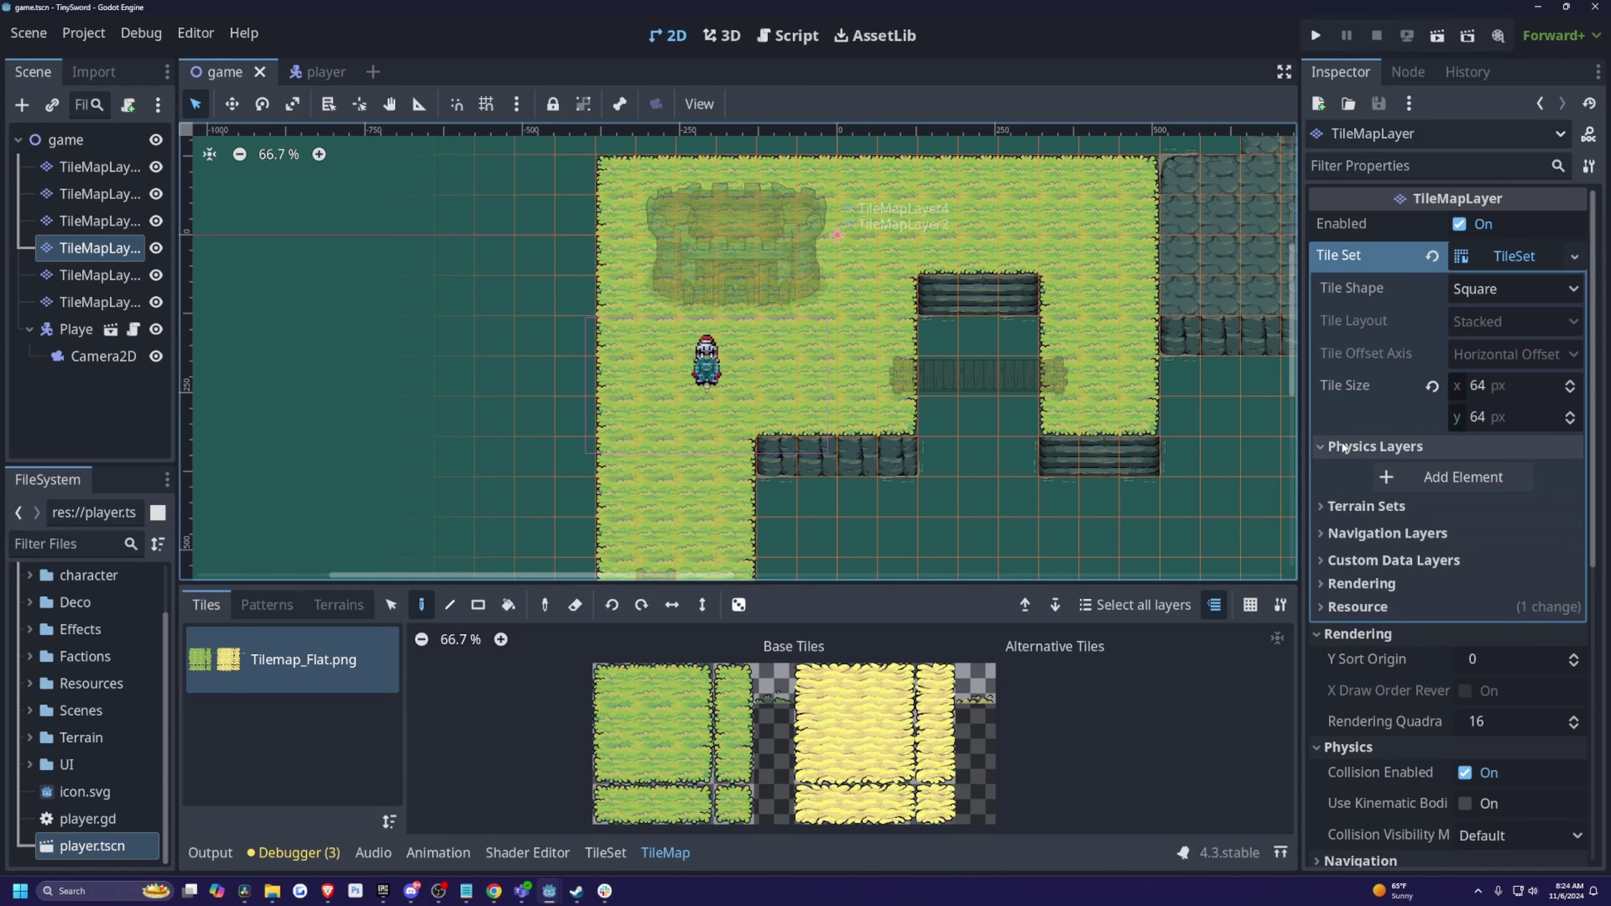
click(1400, 474)
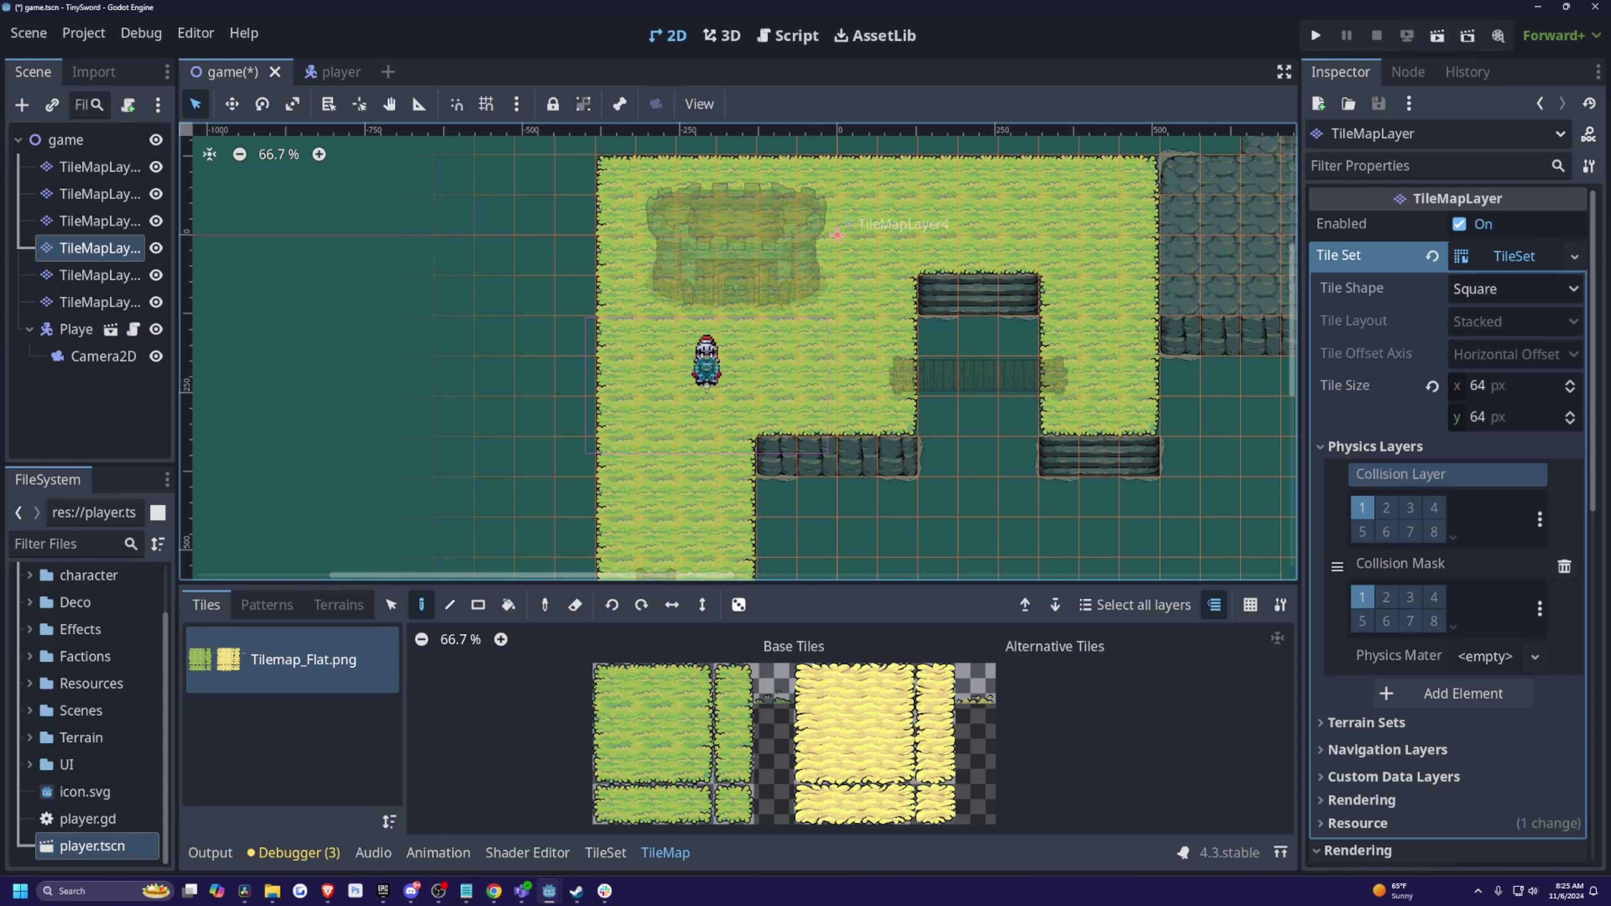
Open the grass layer's tile set for editing and select the left-edge grass tile at atlas coordinates 0, 1.
scroll(1452, 508, down, 8)
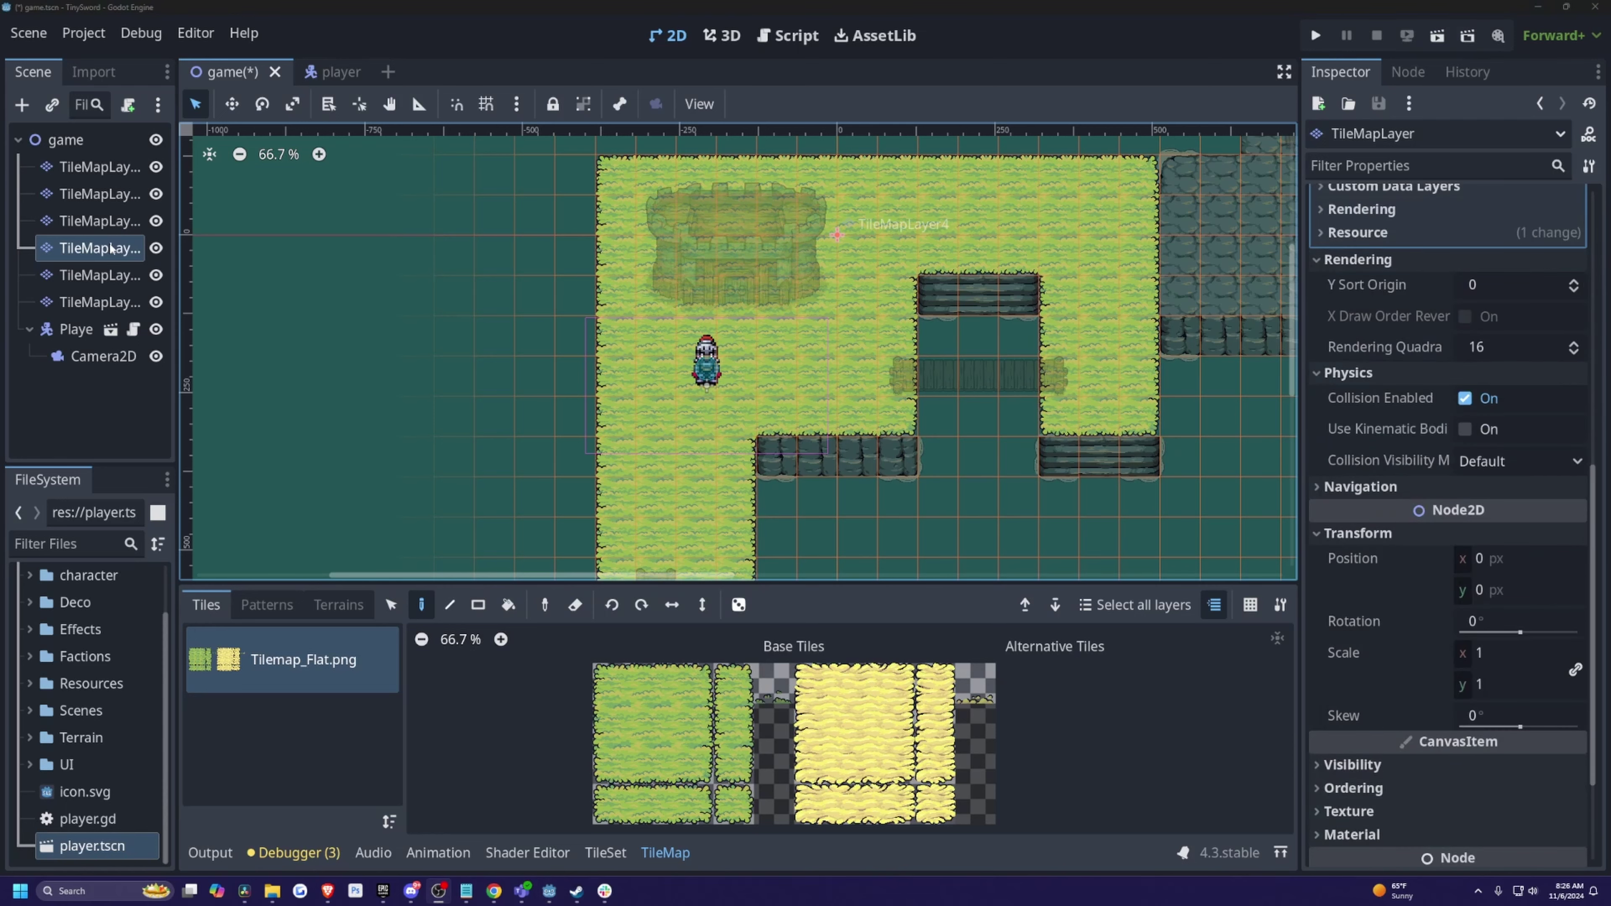
middle_drag(678, 421, 765, 387)
scroll(703, 408, up, 4)
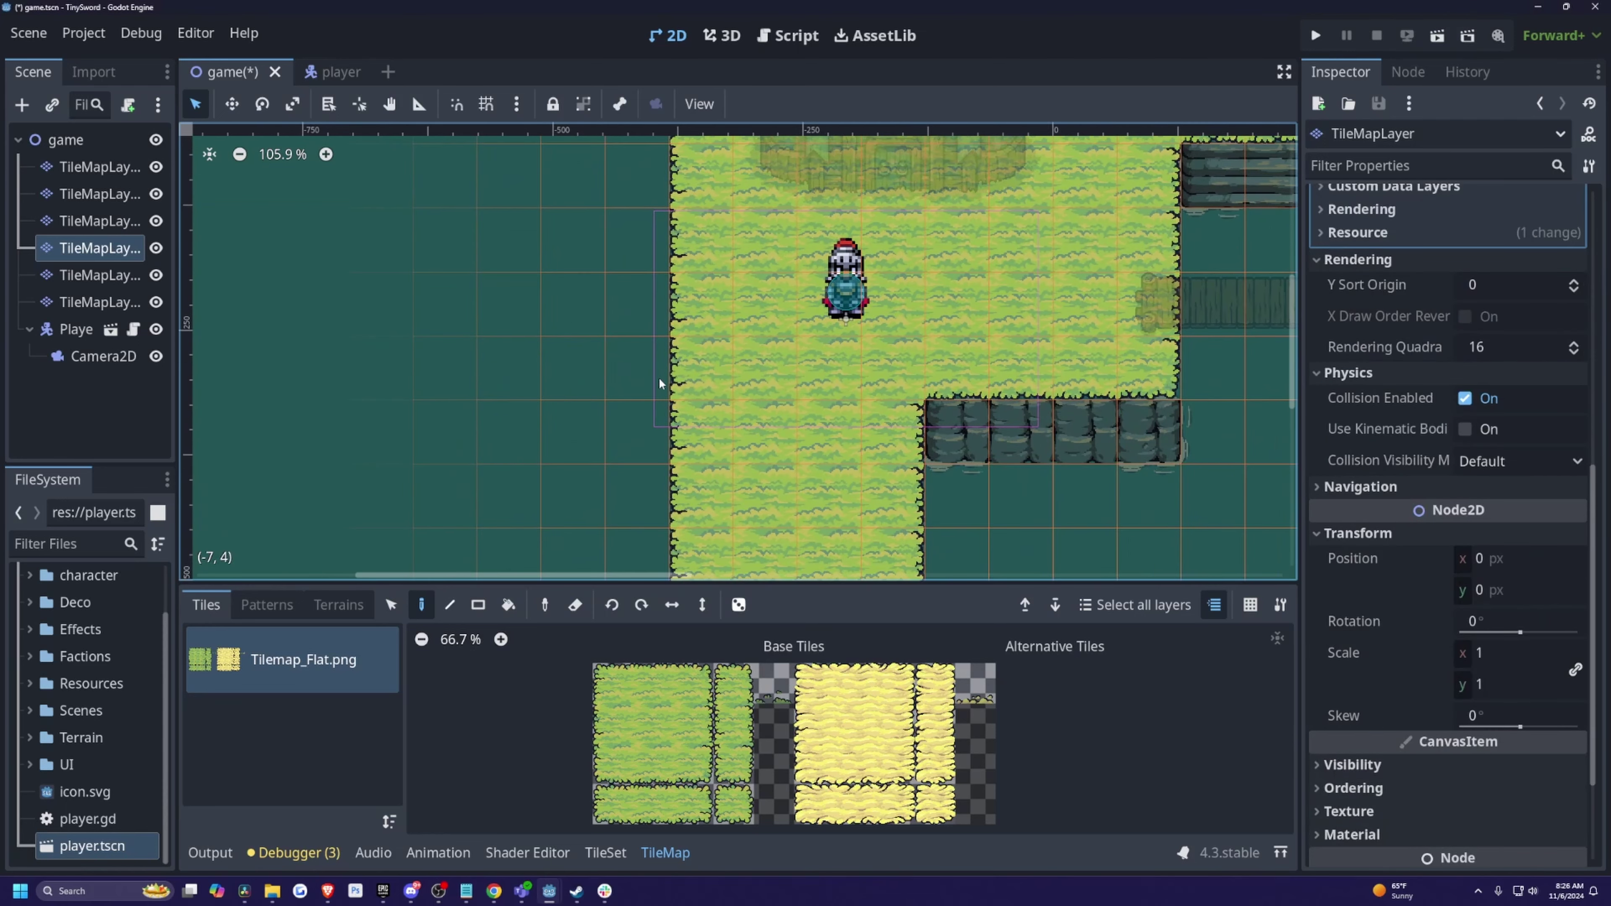
middle_drag(637, 312, 634, 331)
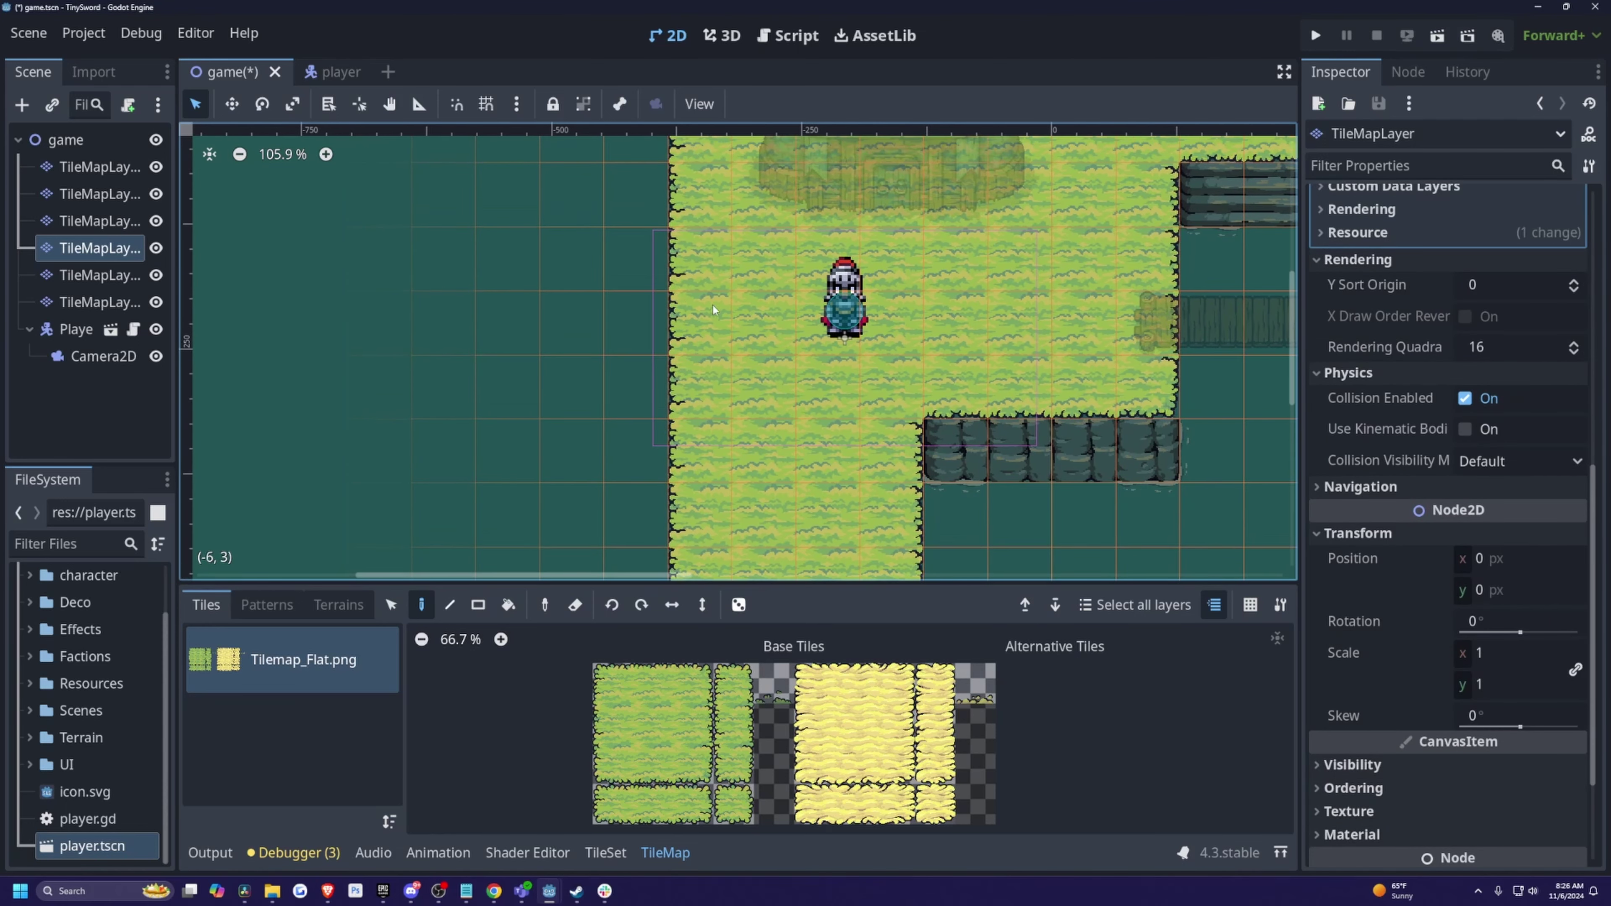
middle_drag(724, 421, 694, 381)
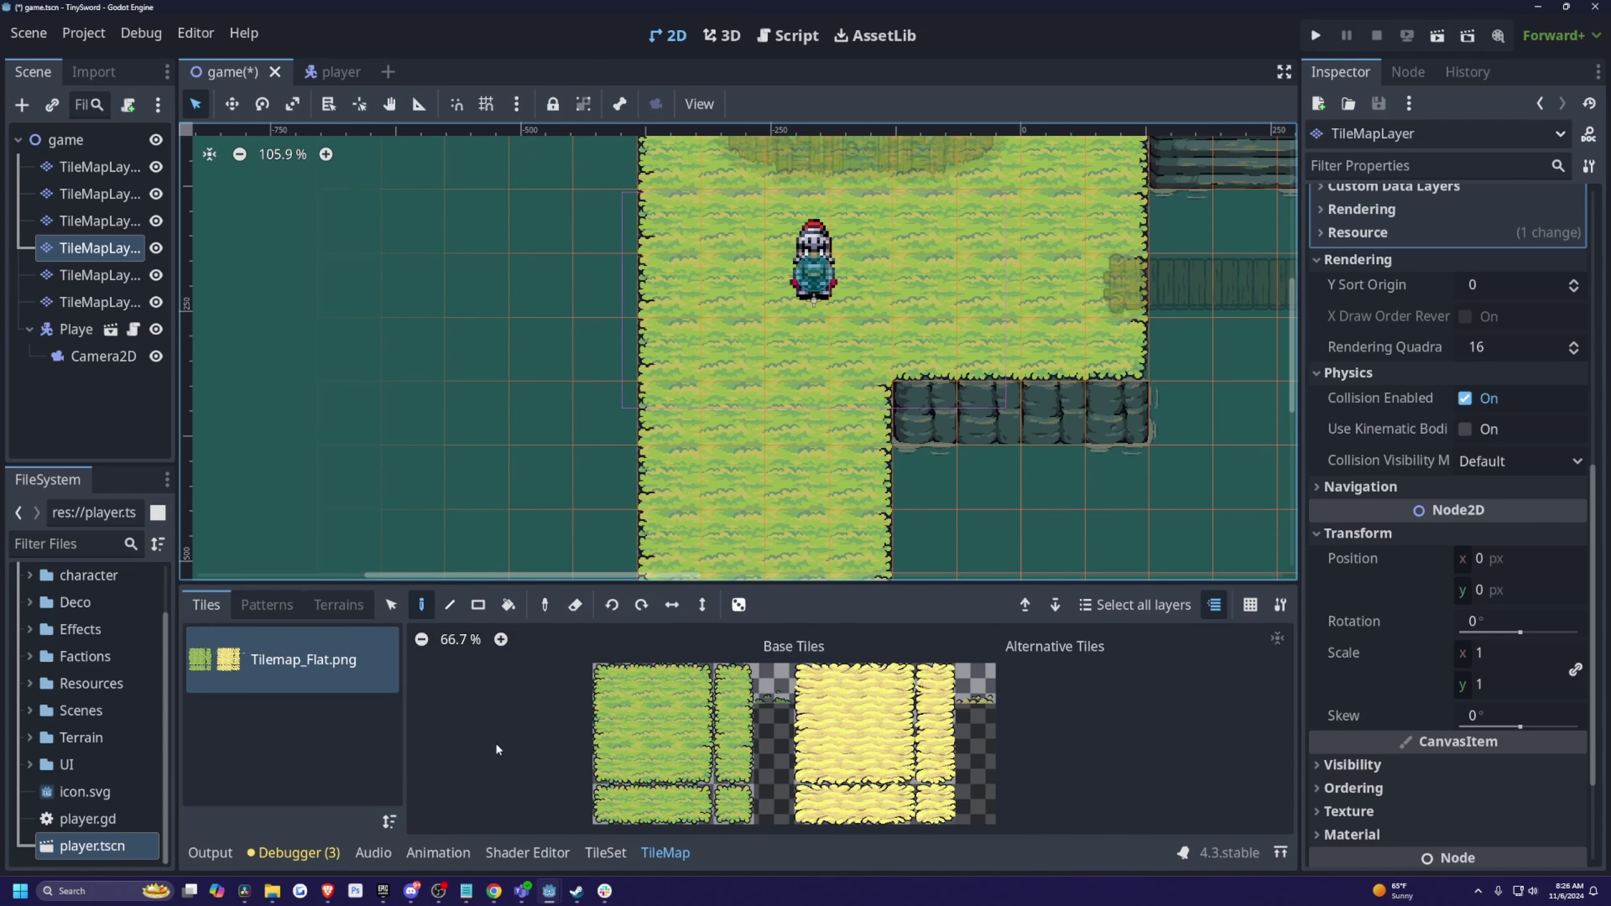
click(582, 854)
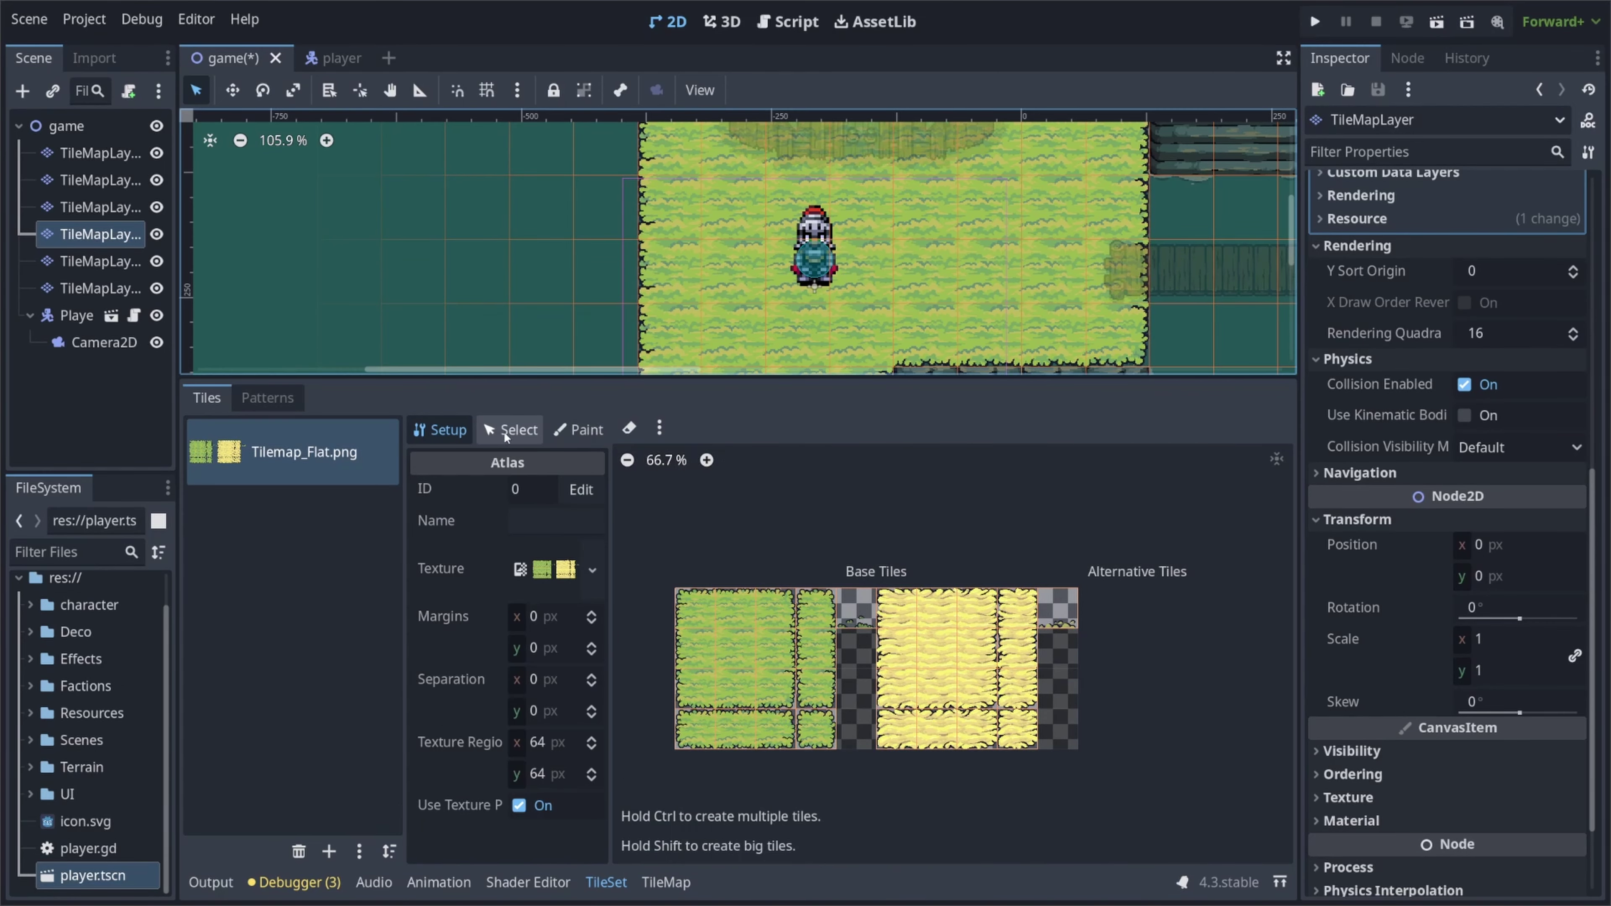
click(506, 431)
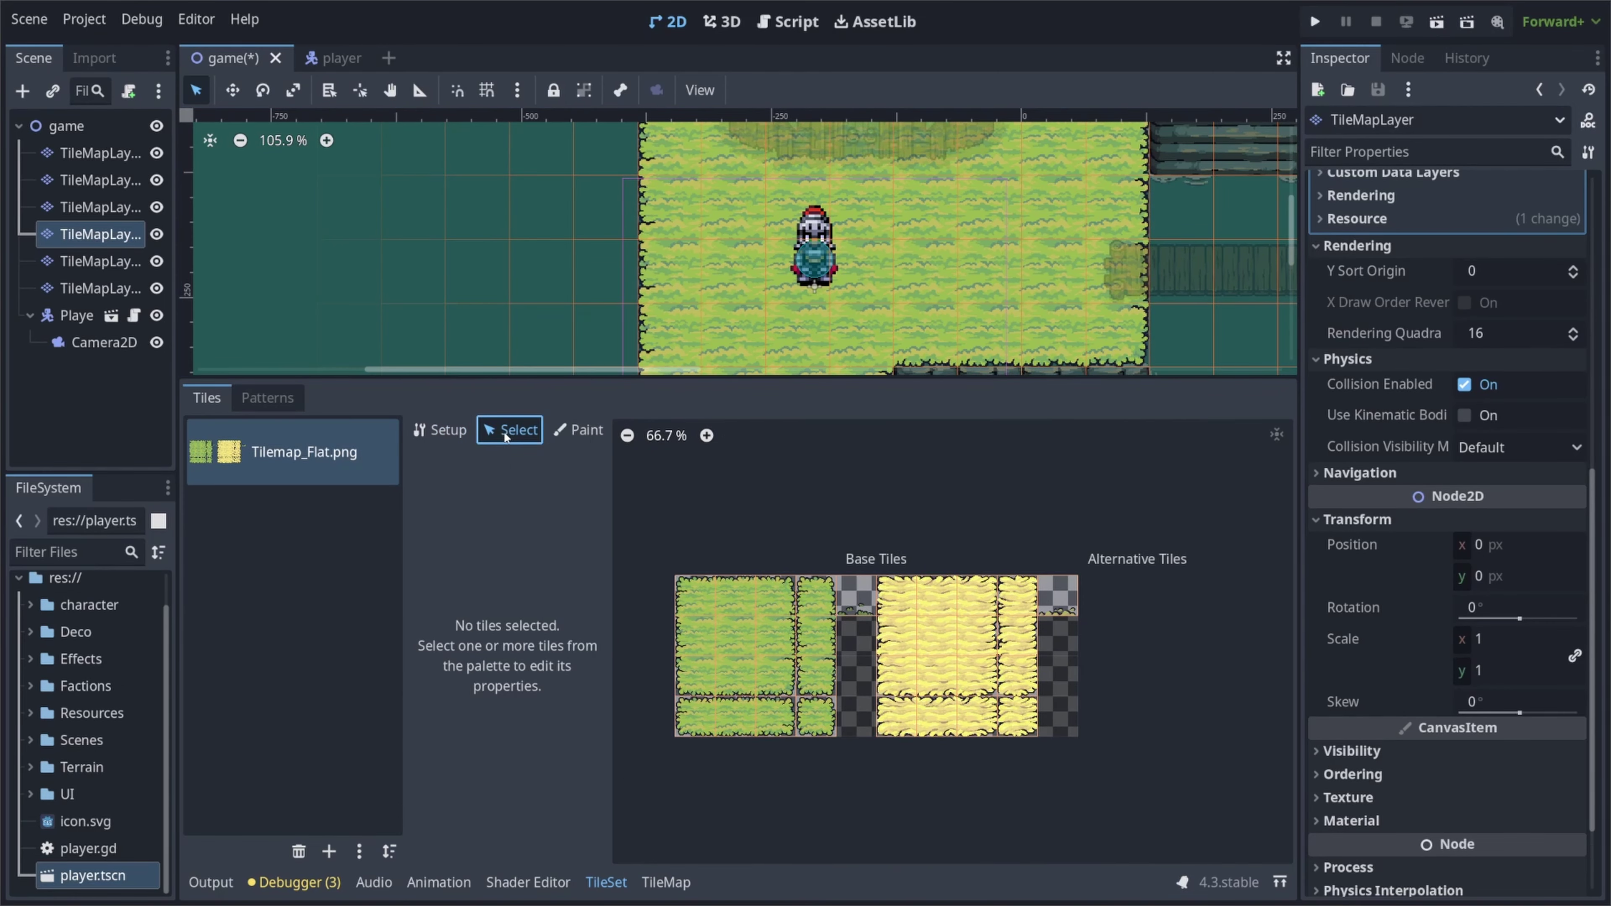
drag(572, 377, 571, 411)
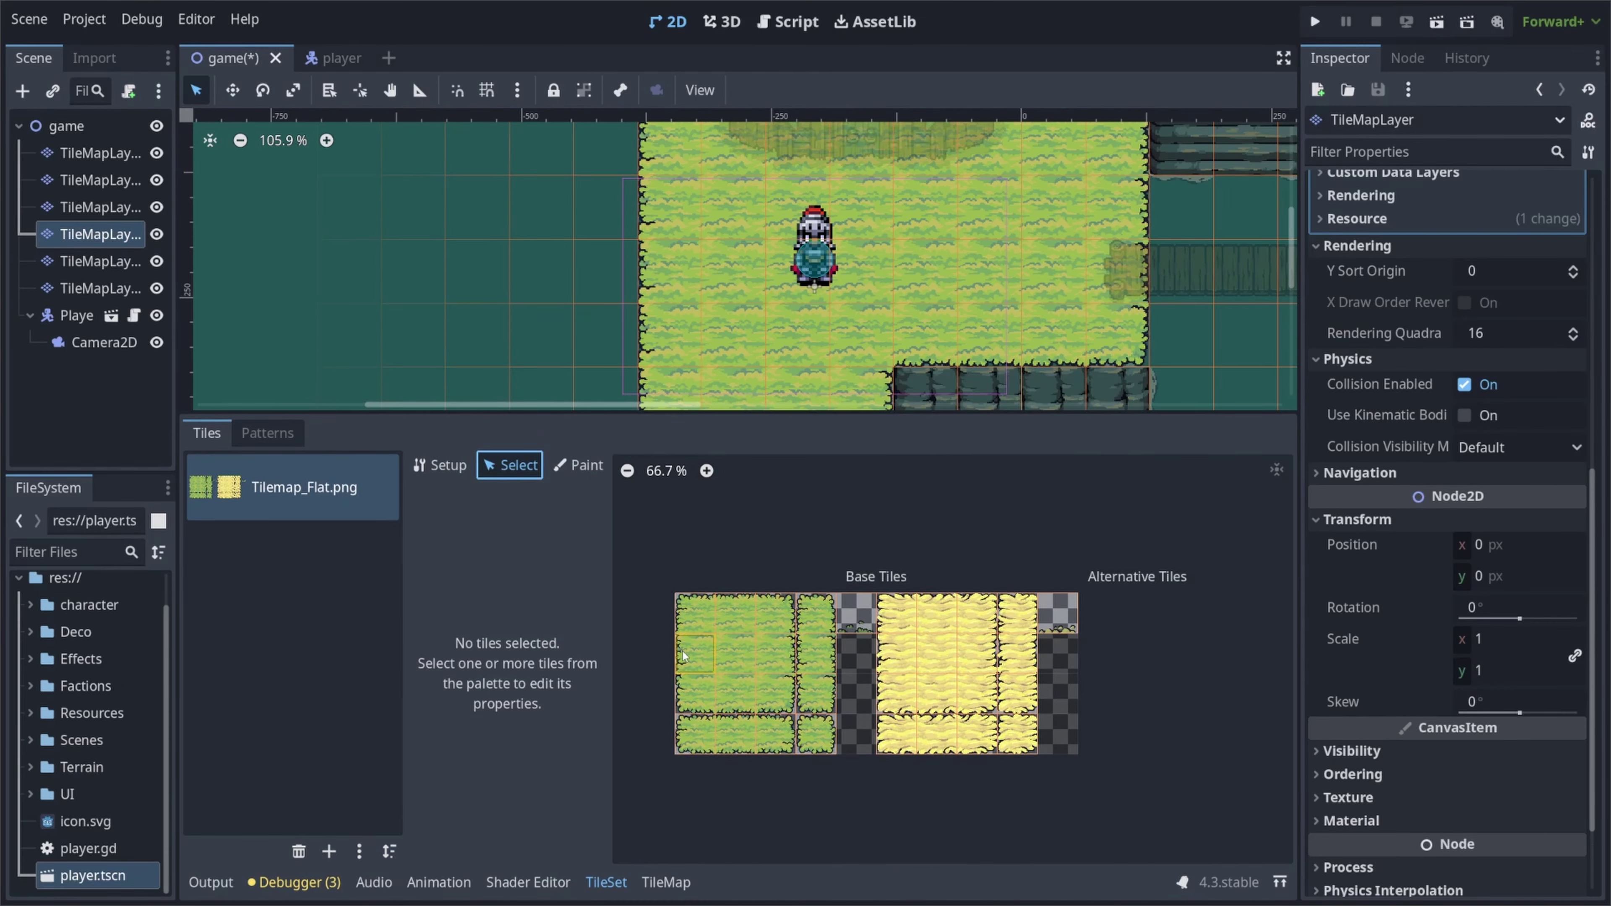
click(693, 662)
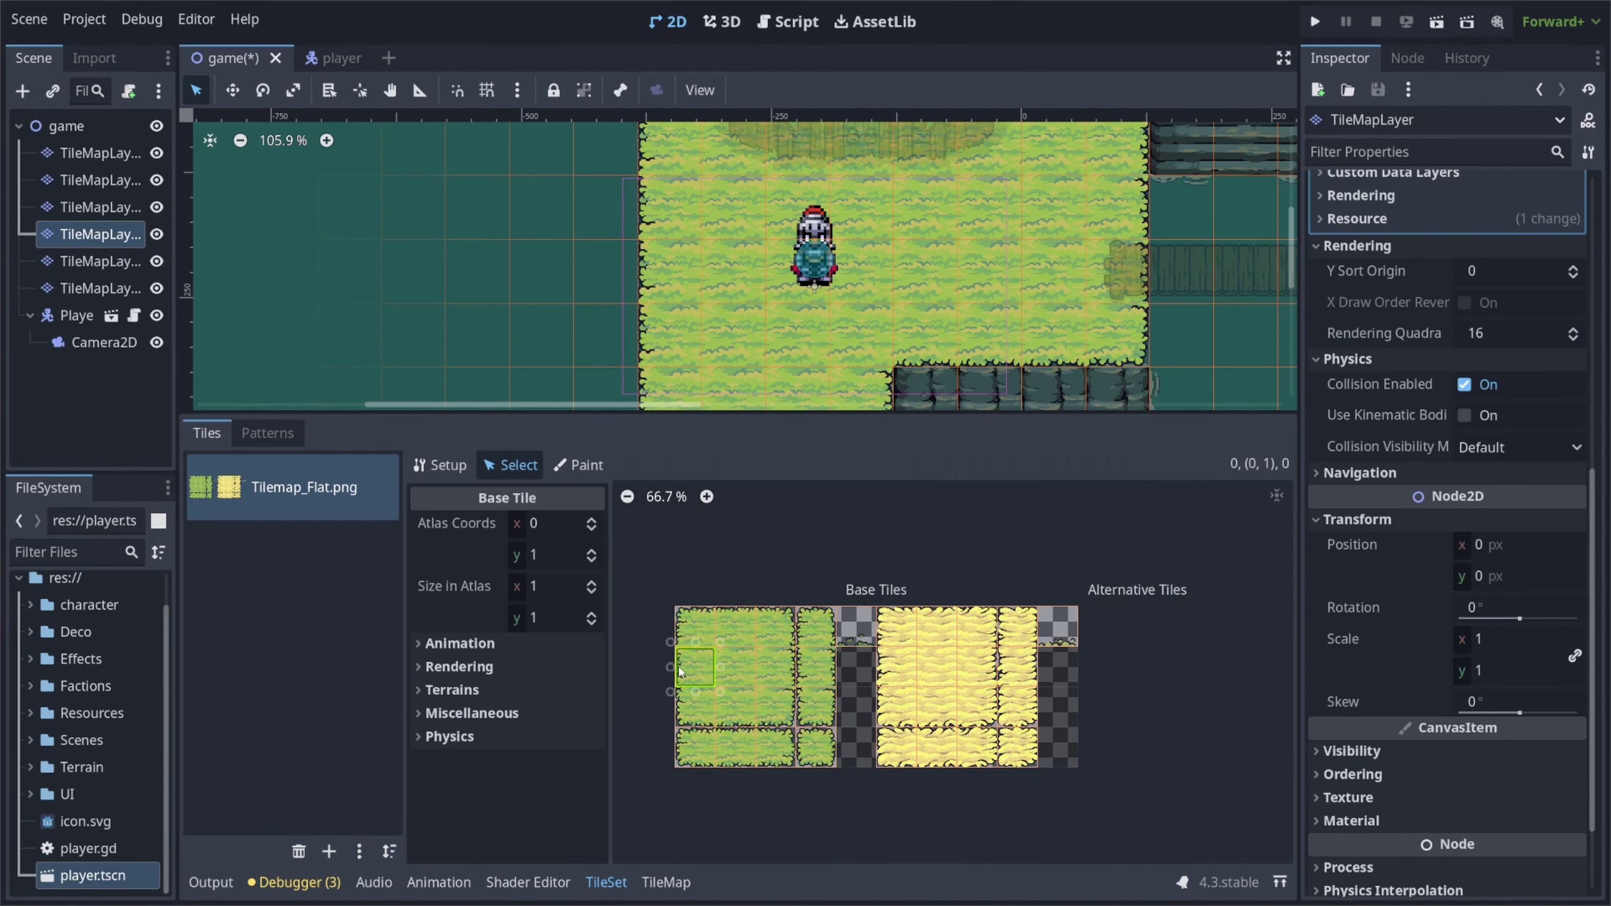
Give the selected grass tile a default tile-shaped collision polygon on Physics Layer 0.
click(429, 739)
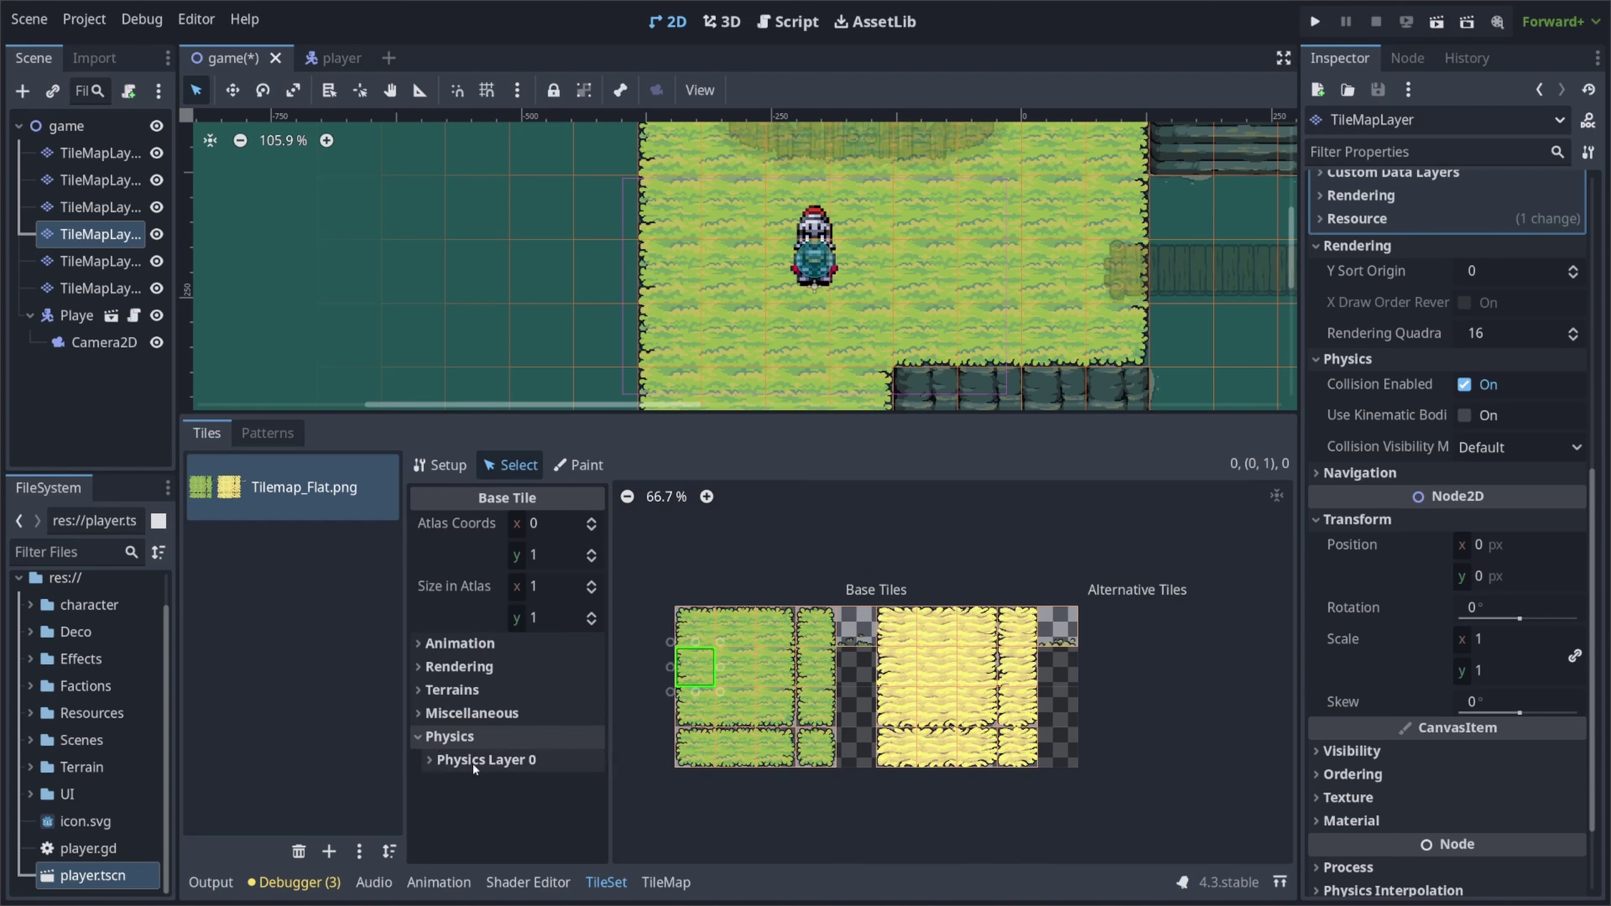
click(431, 762)
scroll(518, 759, down, 2)
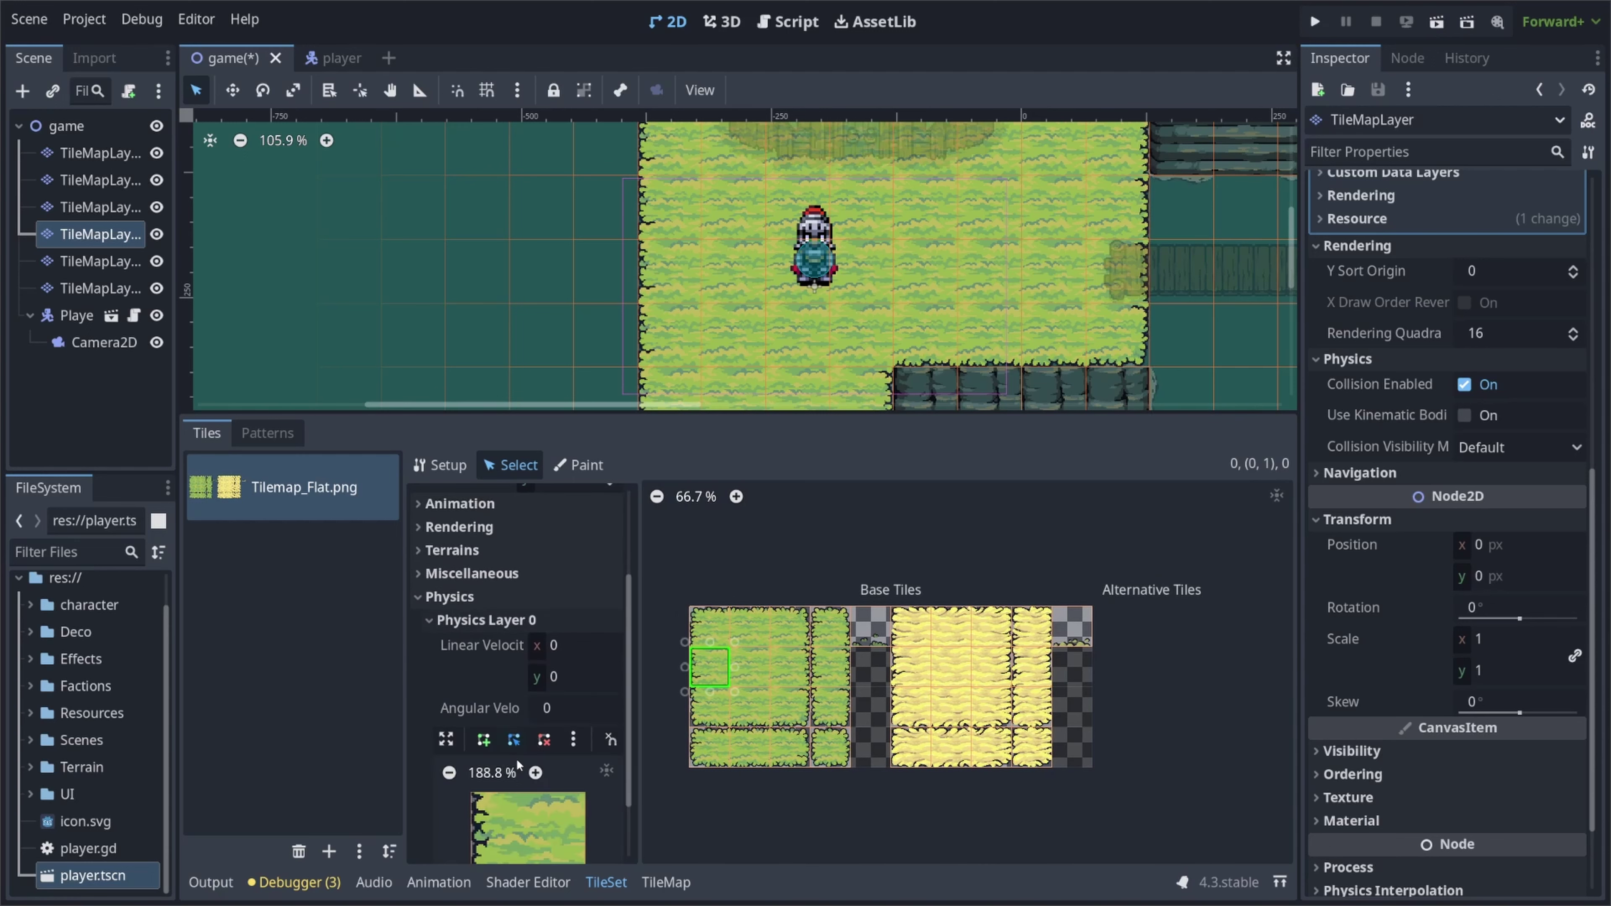
scroll(518, 758, down, 2)
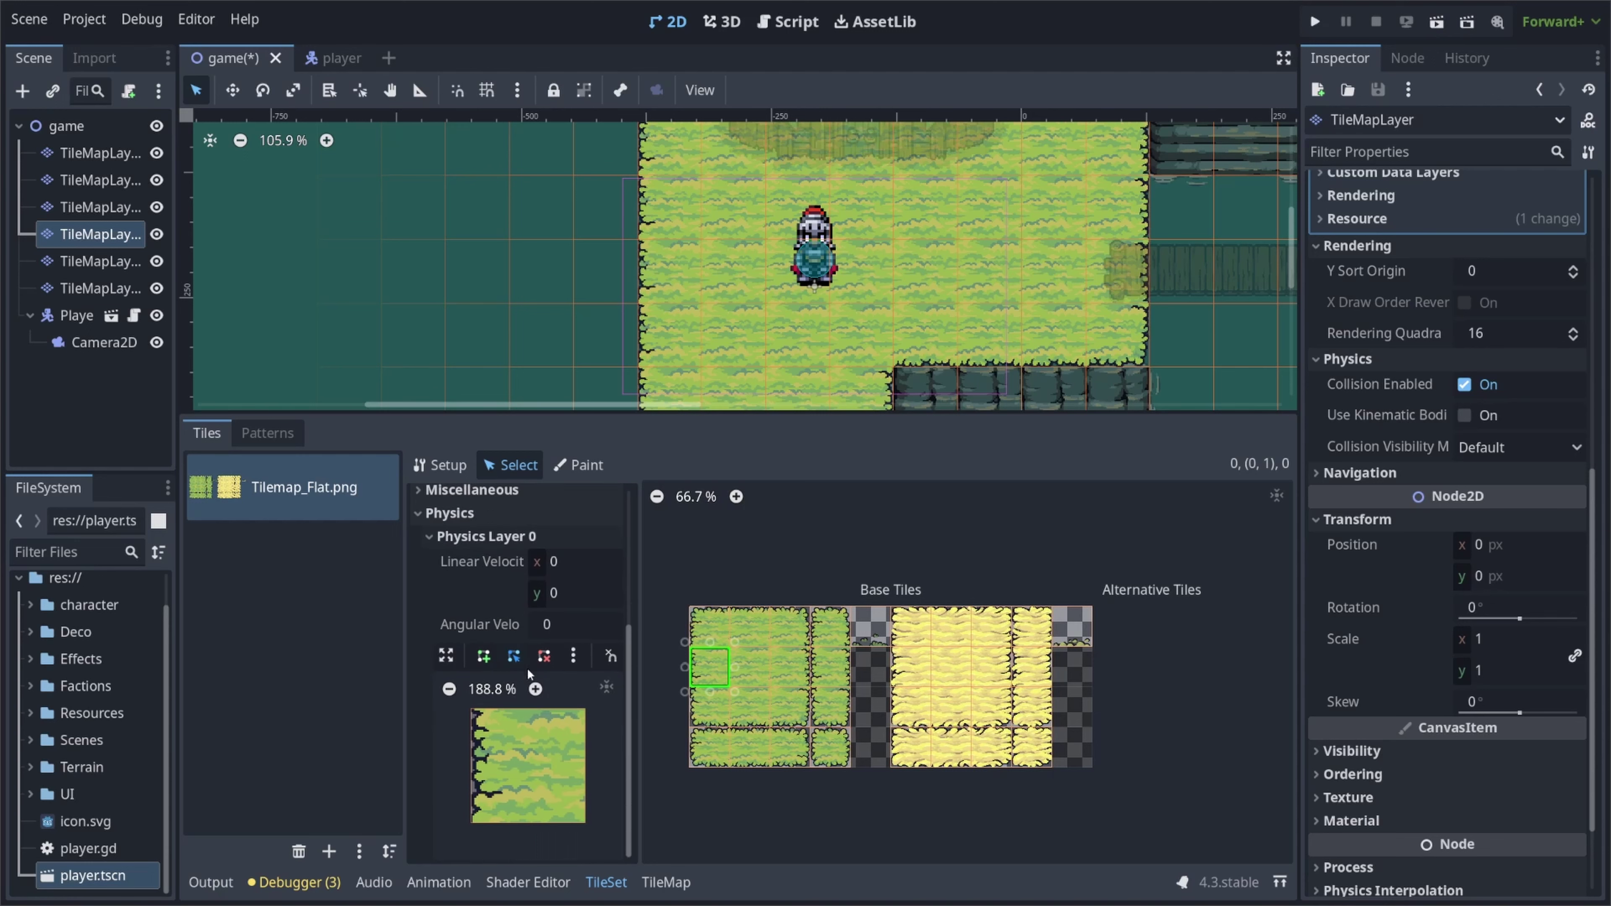
click(574, 657)
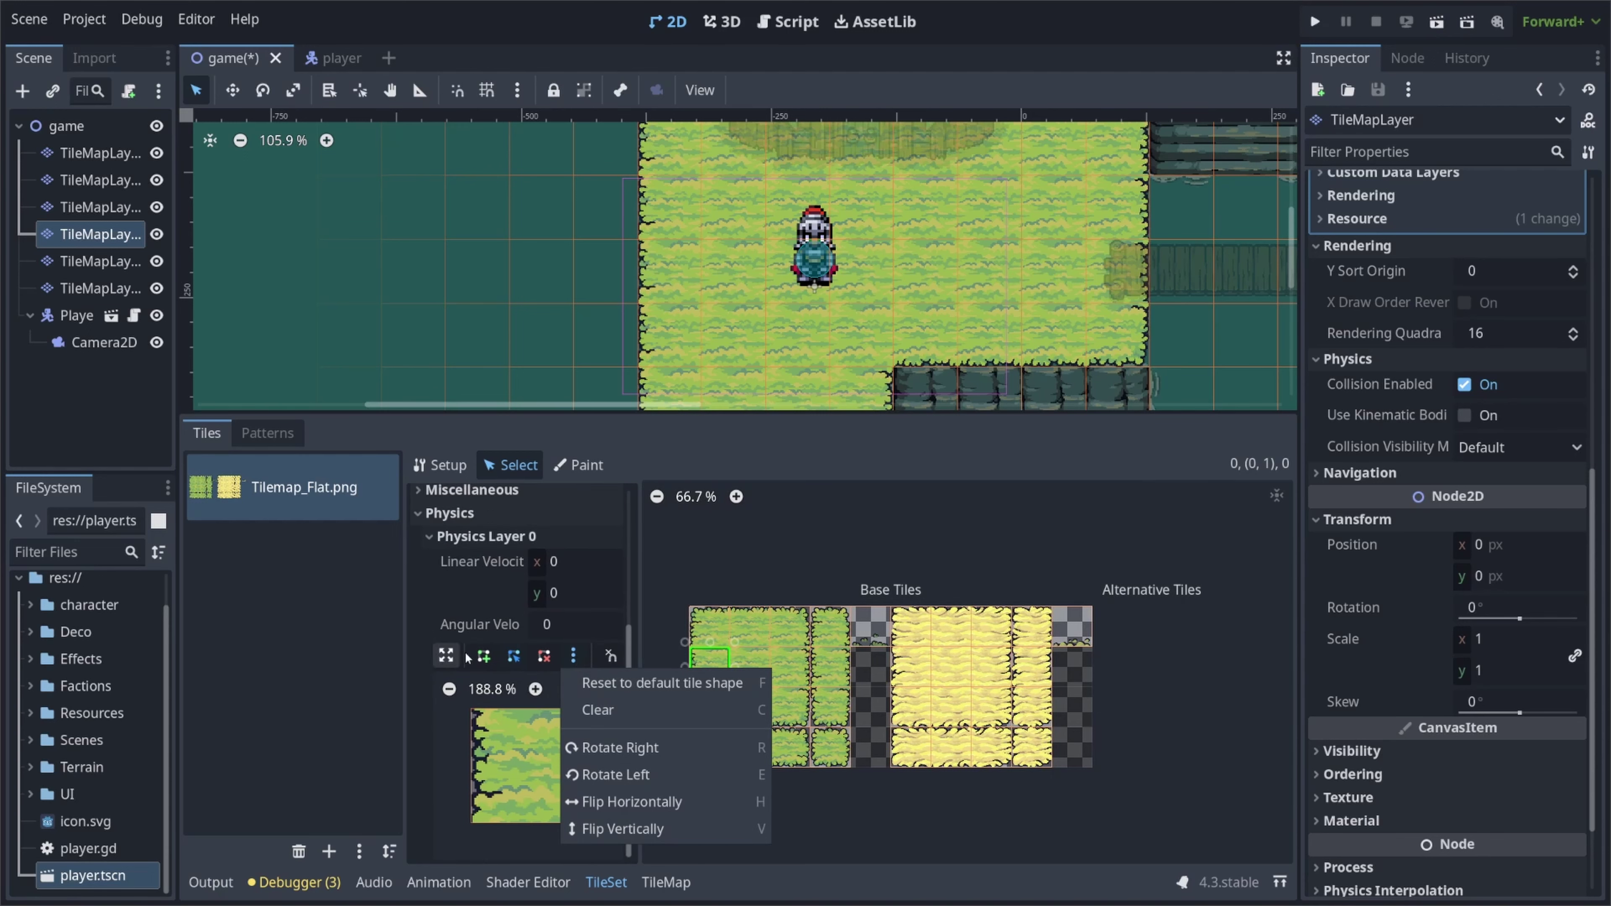
click(614, 683)
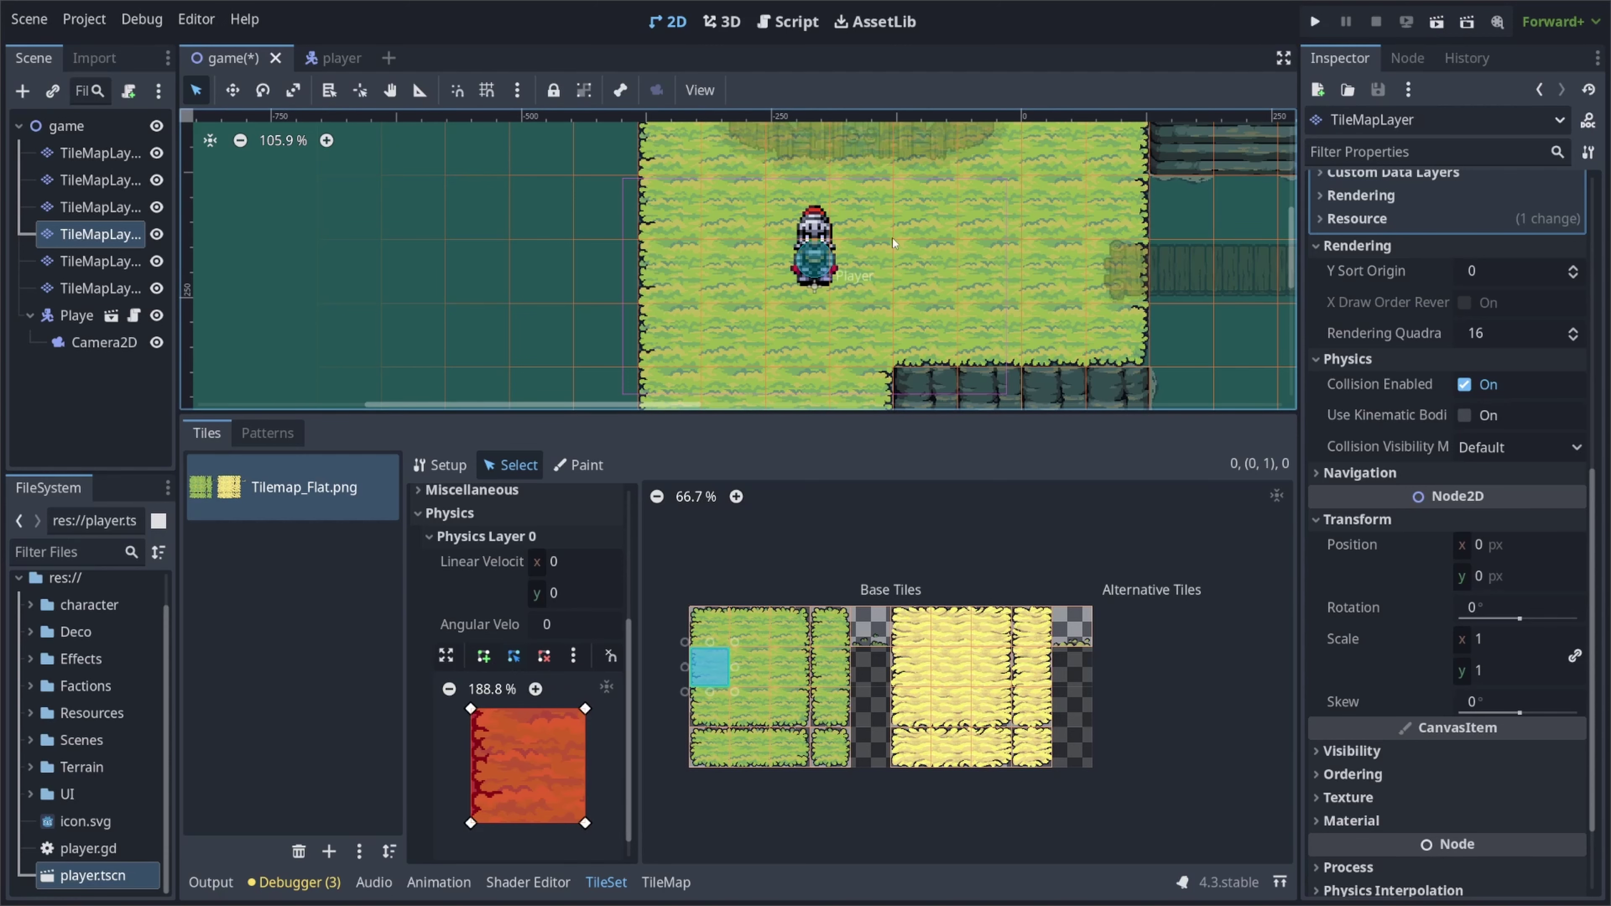
Run the project, test the knight's collision with the grass area's left-edge tiles, and close the game.
key(F5)
key(w)
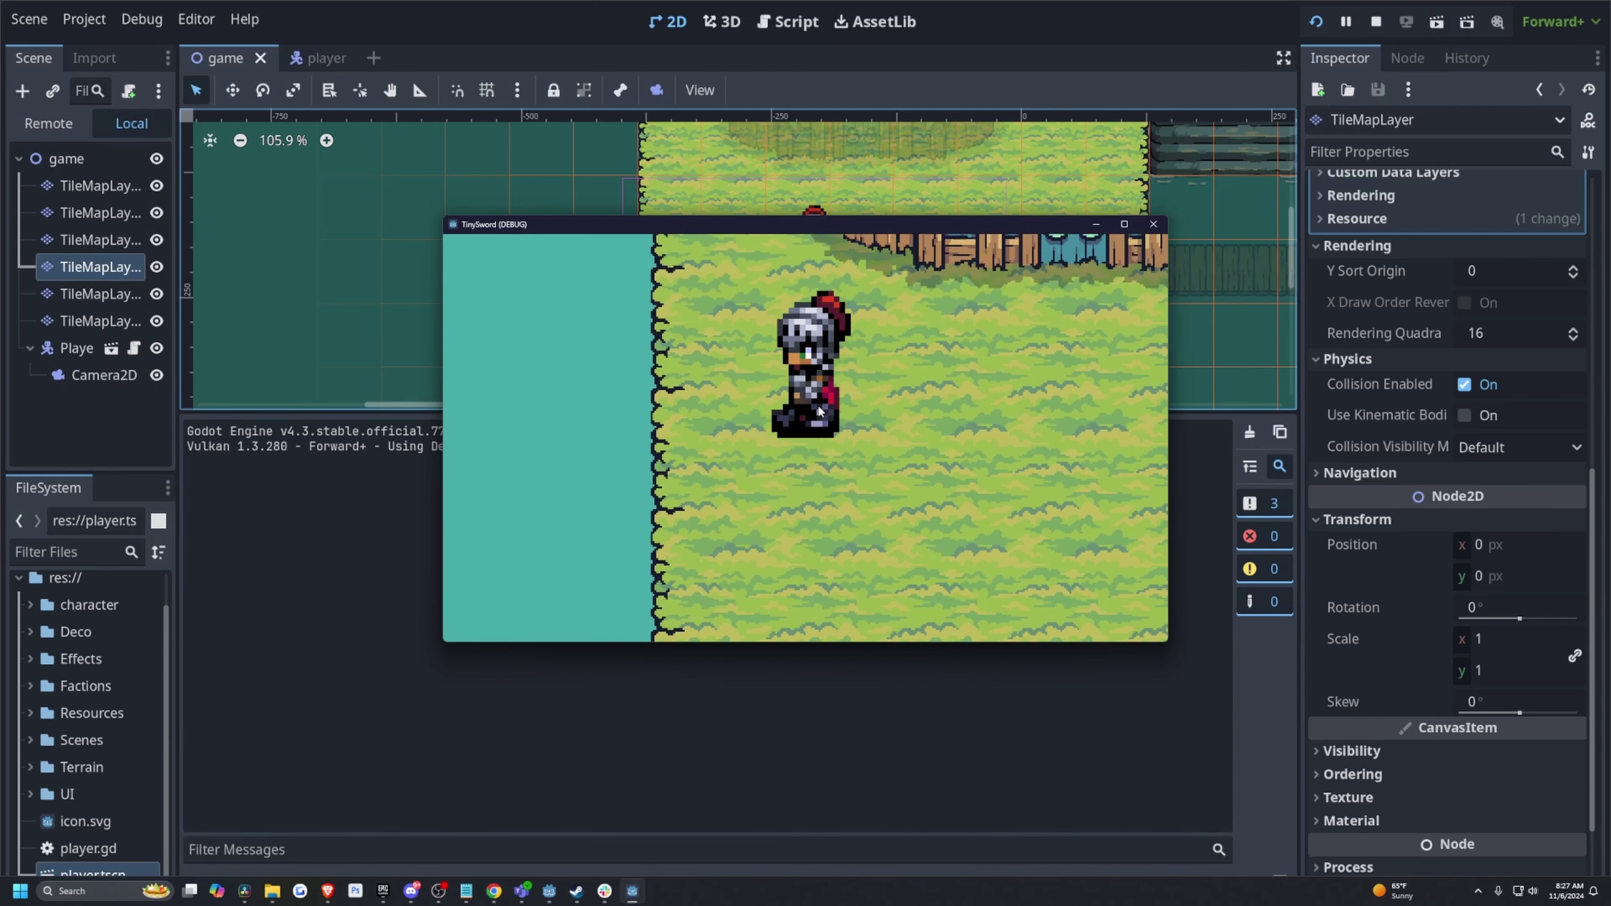
key(s)
key(d)
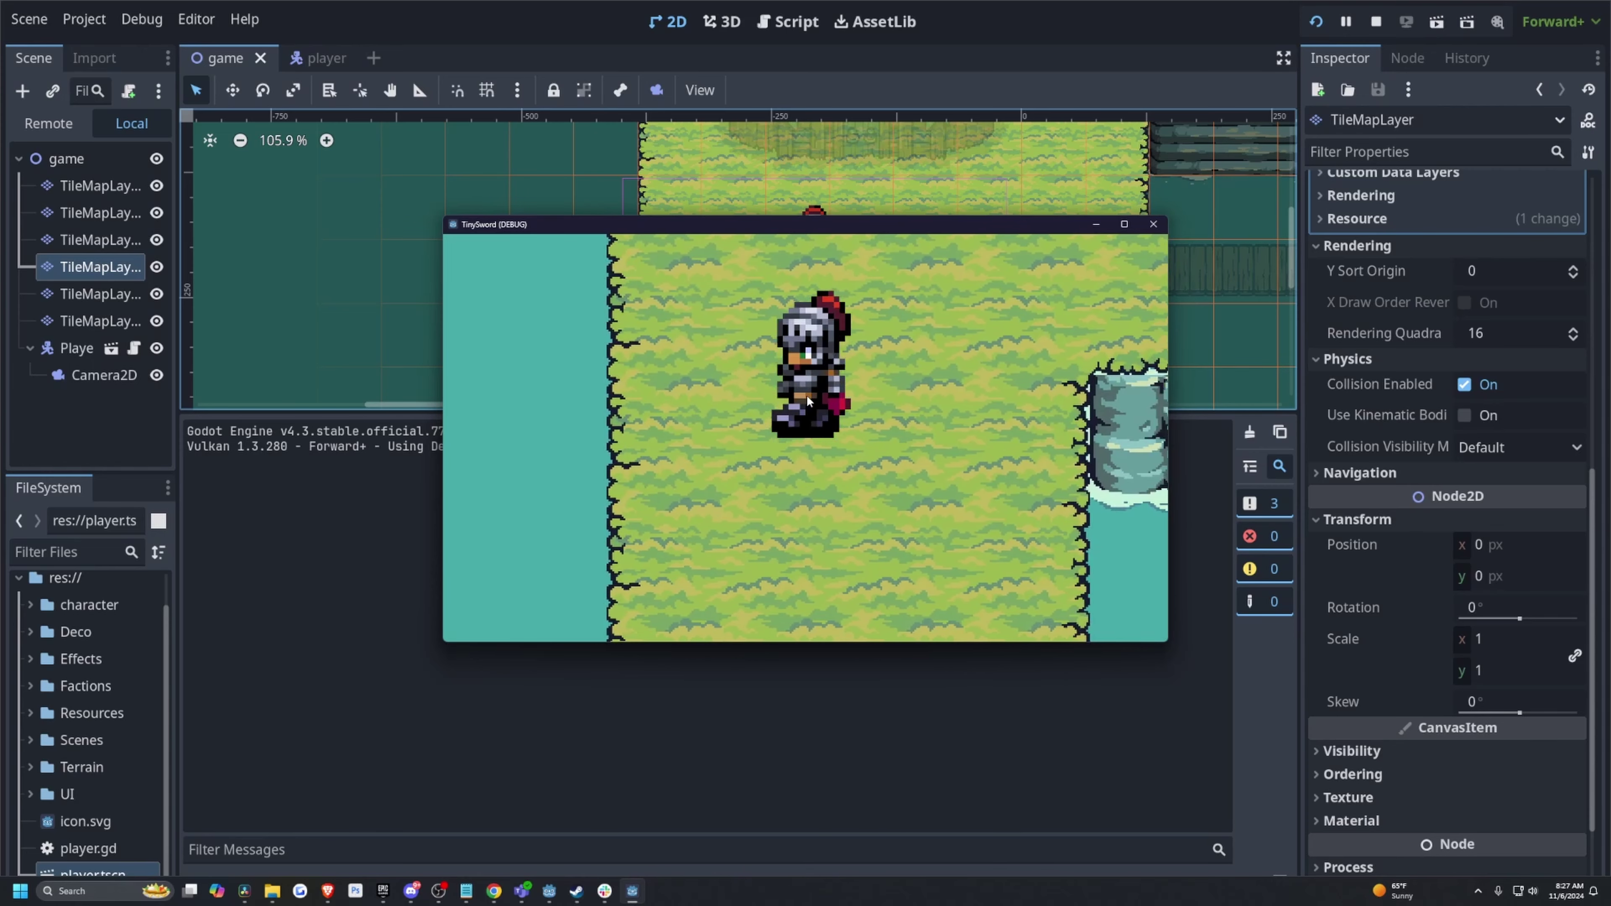
key(a)
key(w)
key(s)
key(w)
key(d)
key(a)
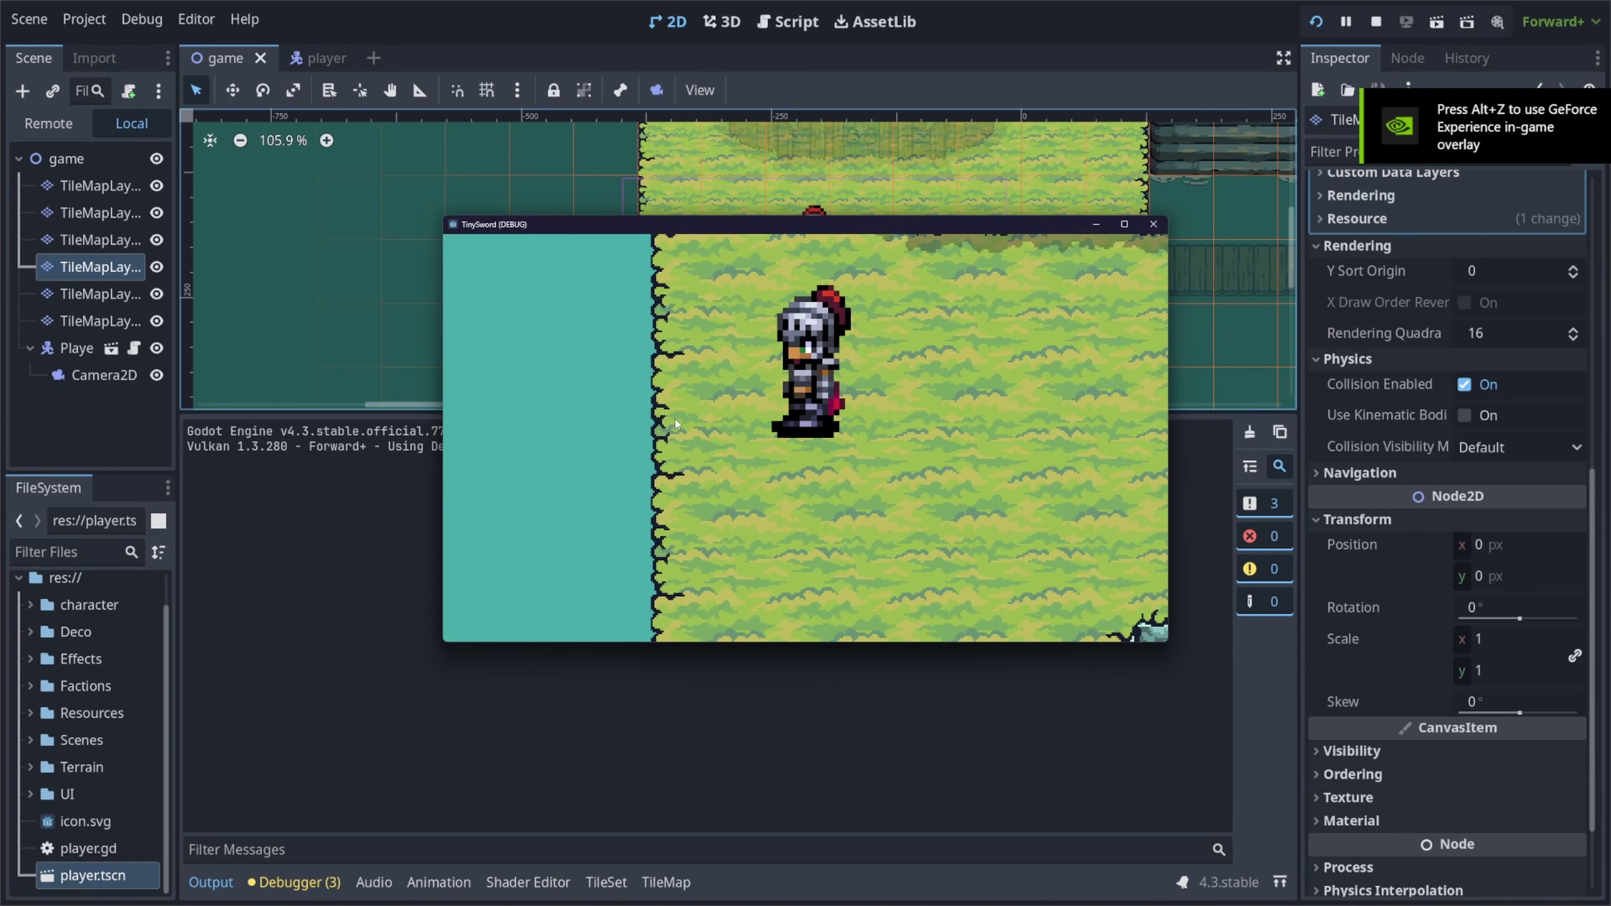
click(1153, 224)
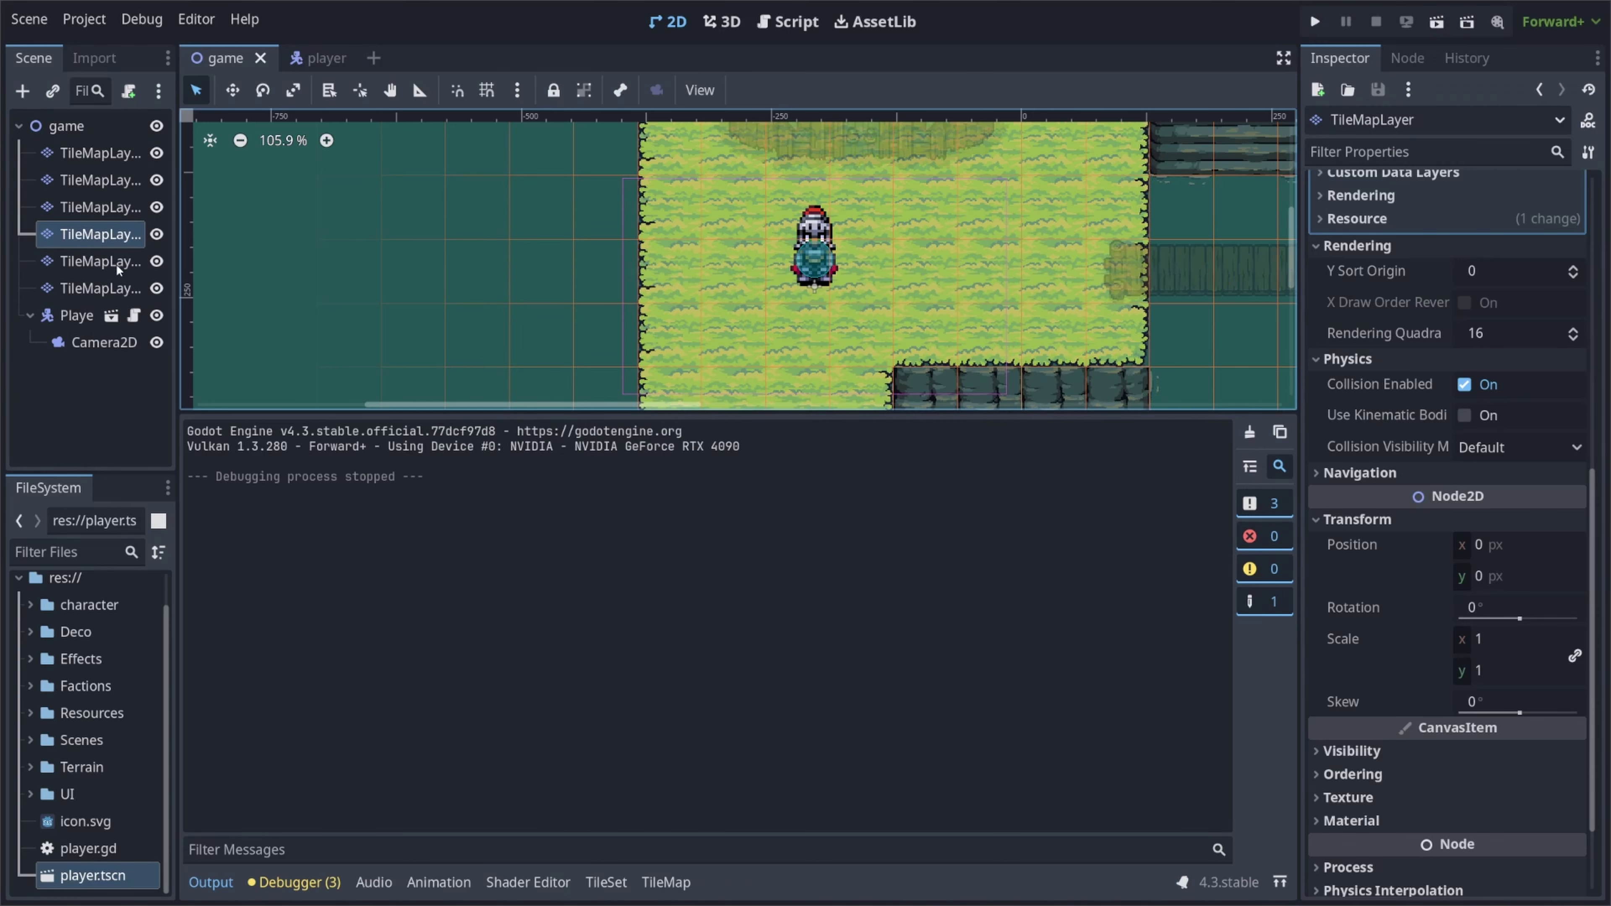
Narrow the left-edge grass tile's collision polygon on Physics Layer 0 to a thin vertical strip along the tile's left border.
click(606, 883)
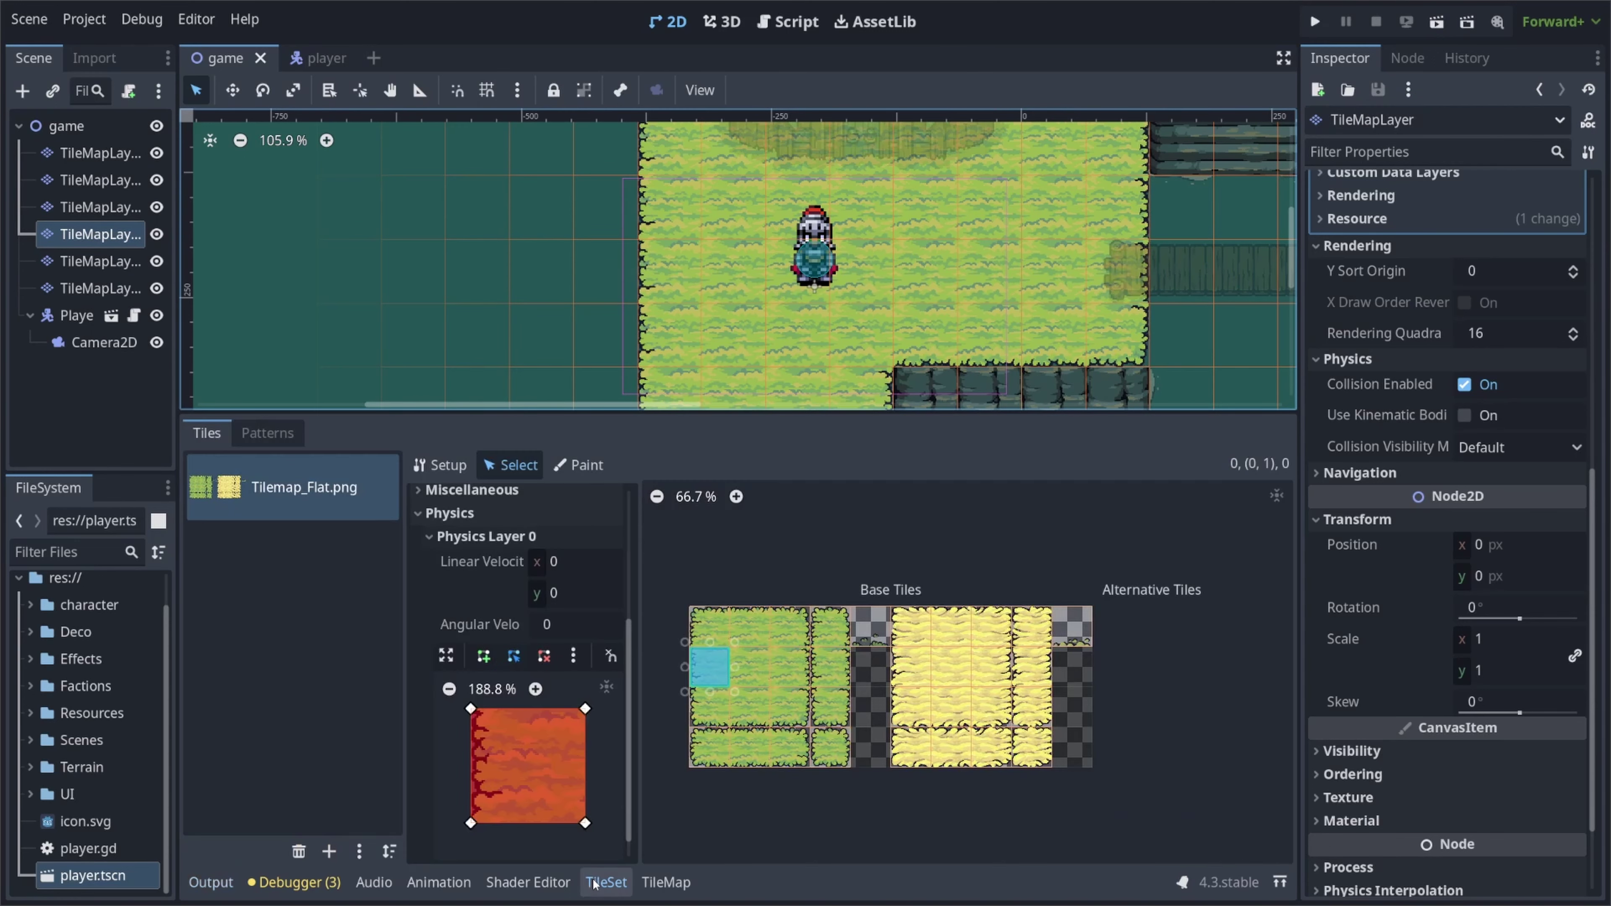
click(586, 710)
drag(585, 710, 489, 709)
drag(584, 822, 489, 824)
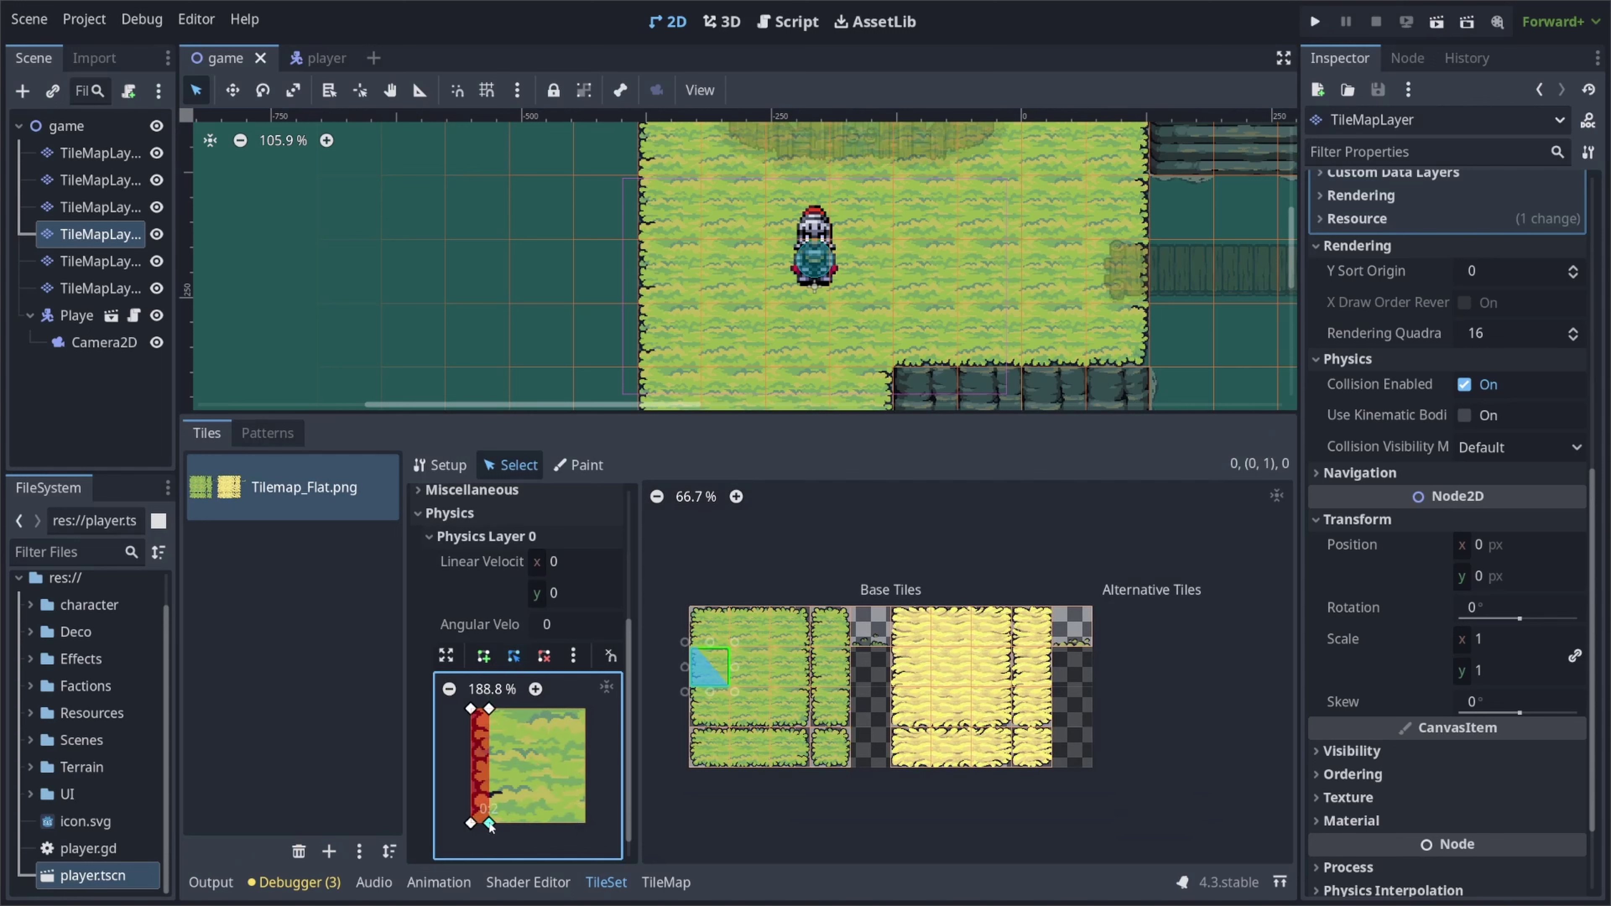
Select the top-left corner grass tile at atlas coordinates 0, 0 for editing its collision polygon.
click(709, 626)
click(573, 657)
click(543, 657)
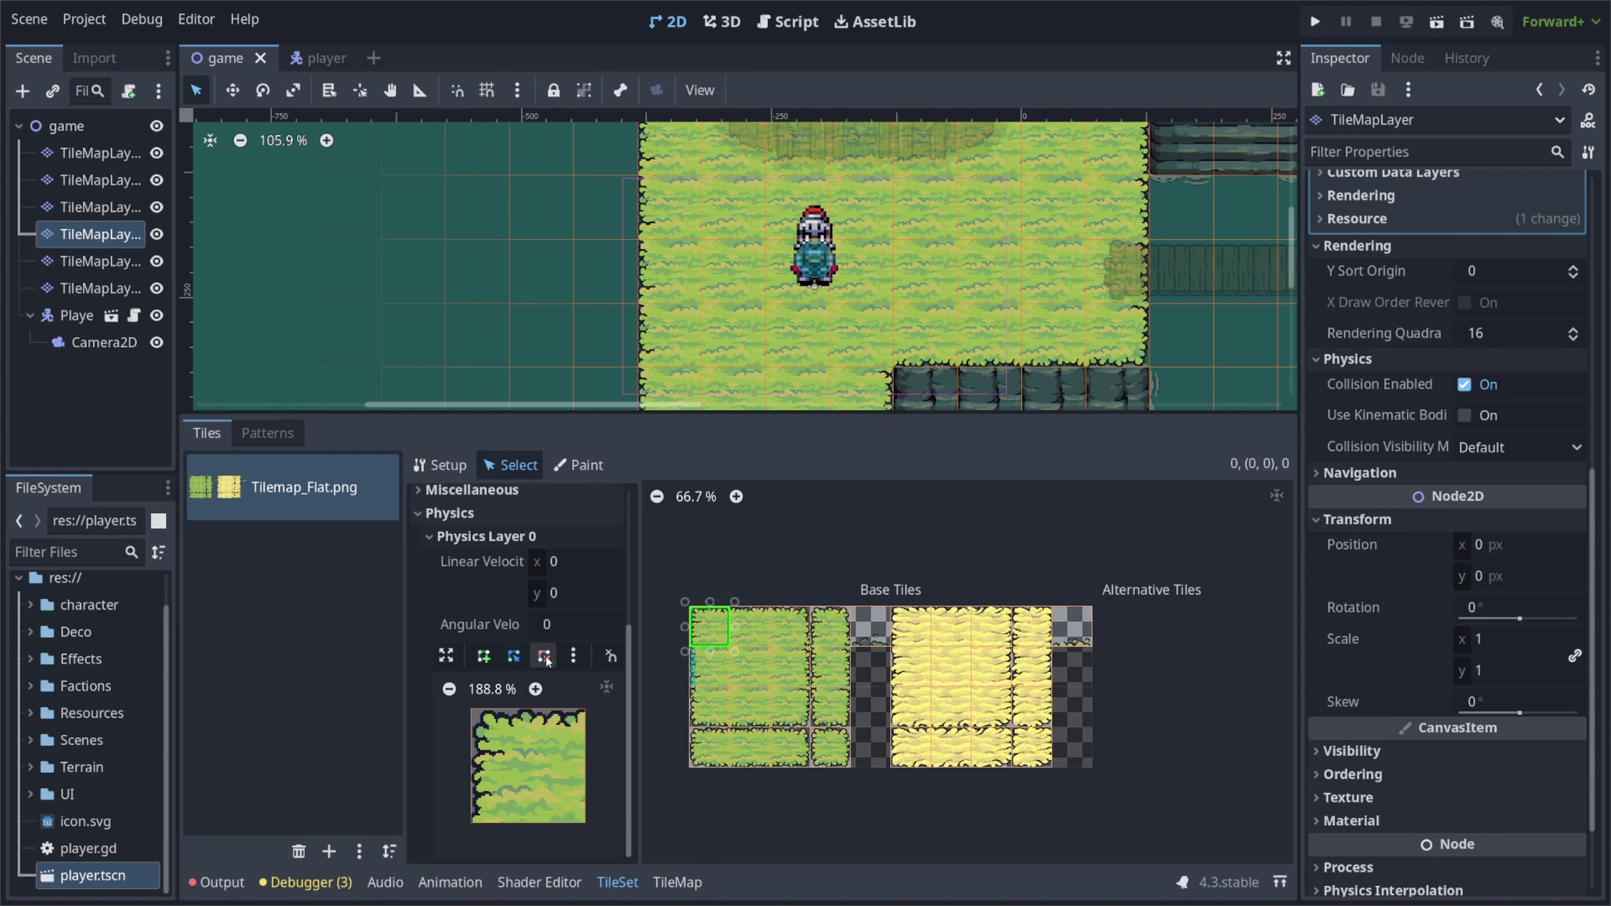
click(515, 657)
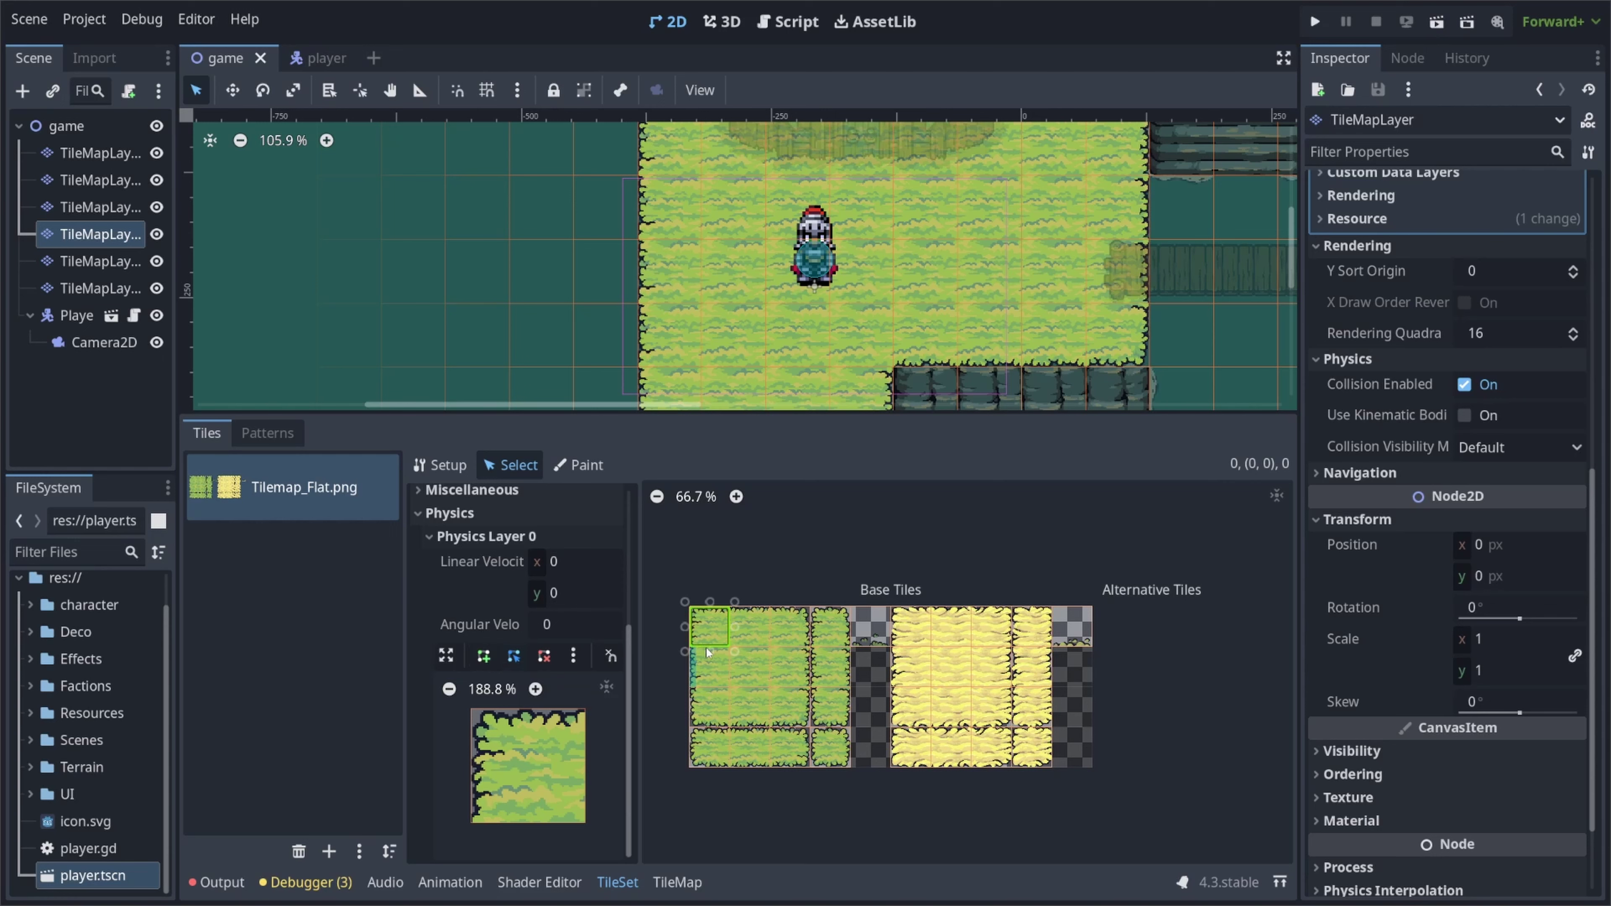
click(485, 658)
click(471, 708)
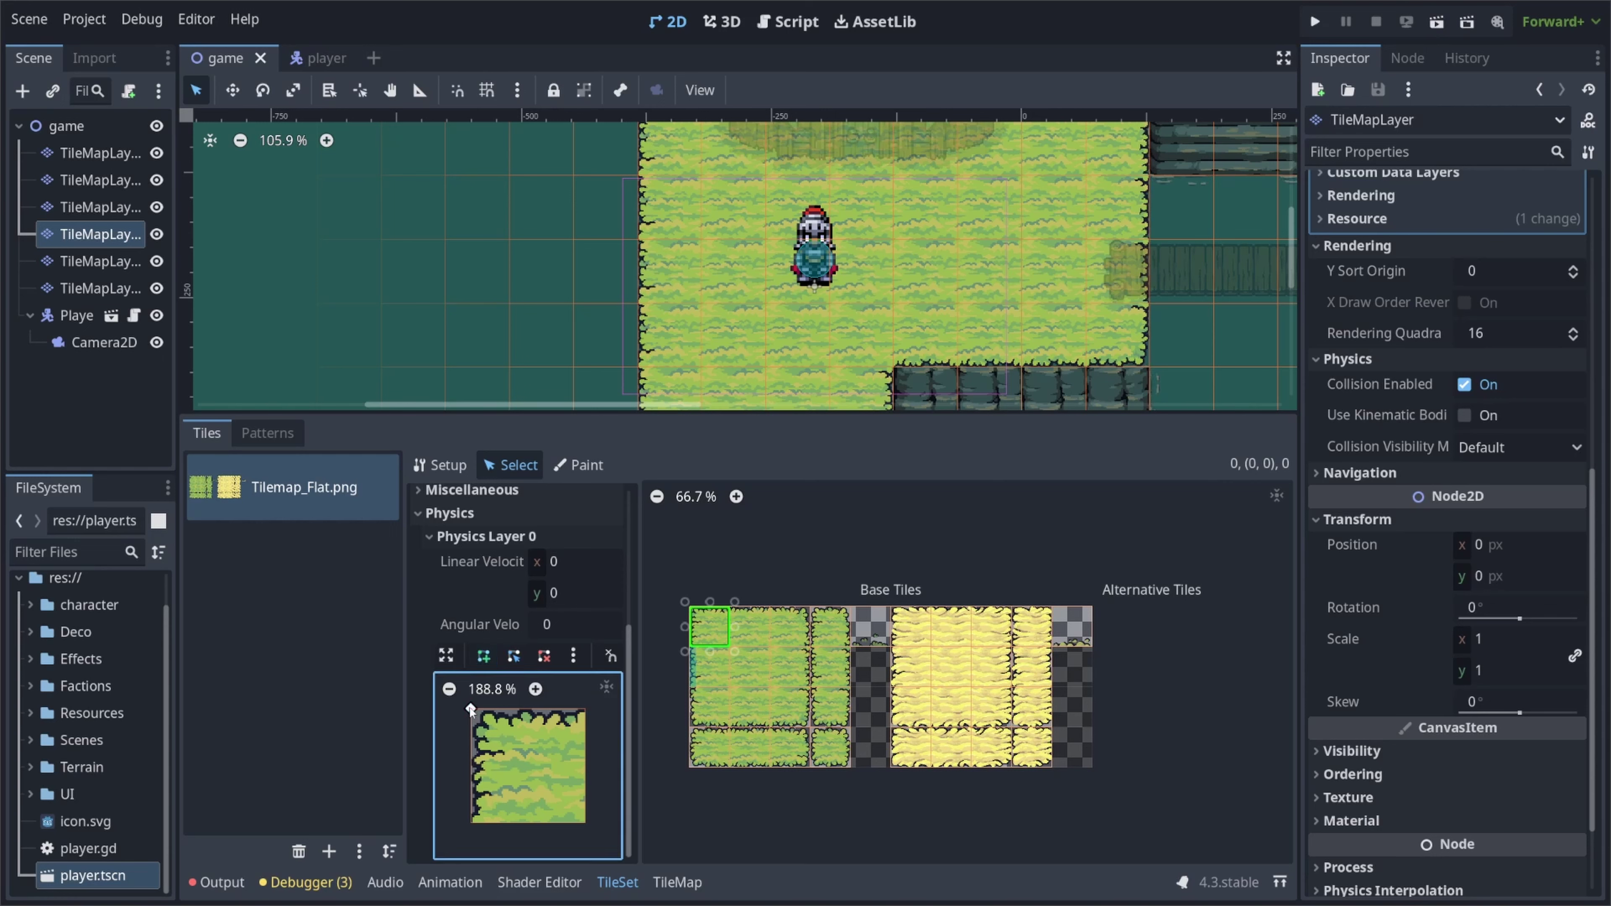
click(584, 709)
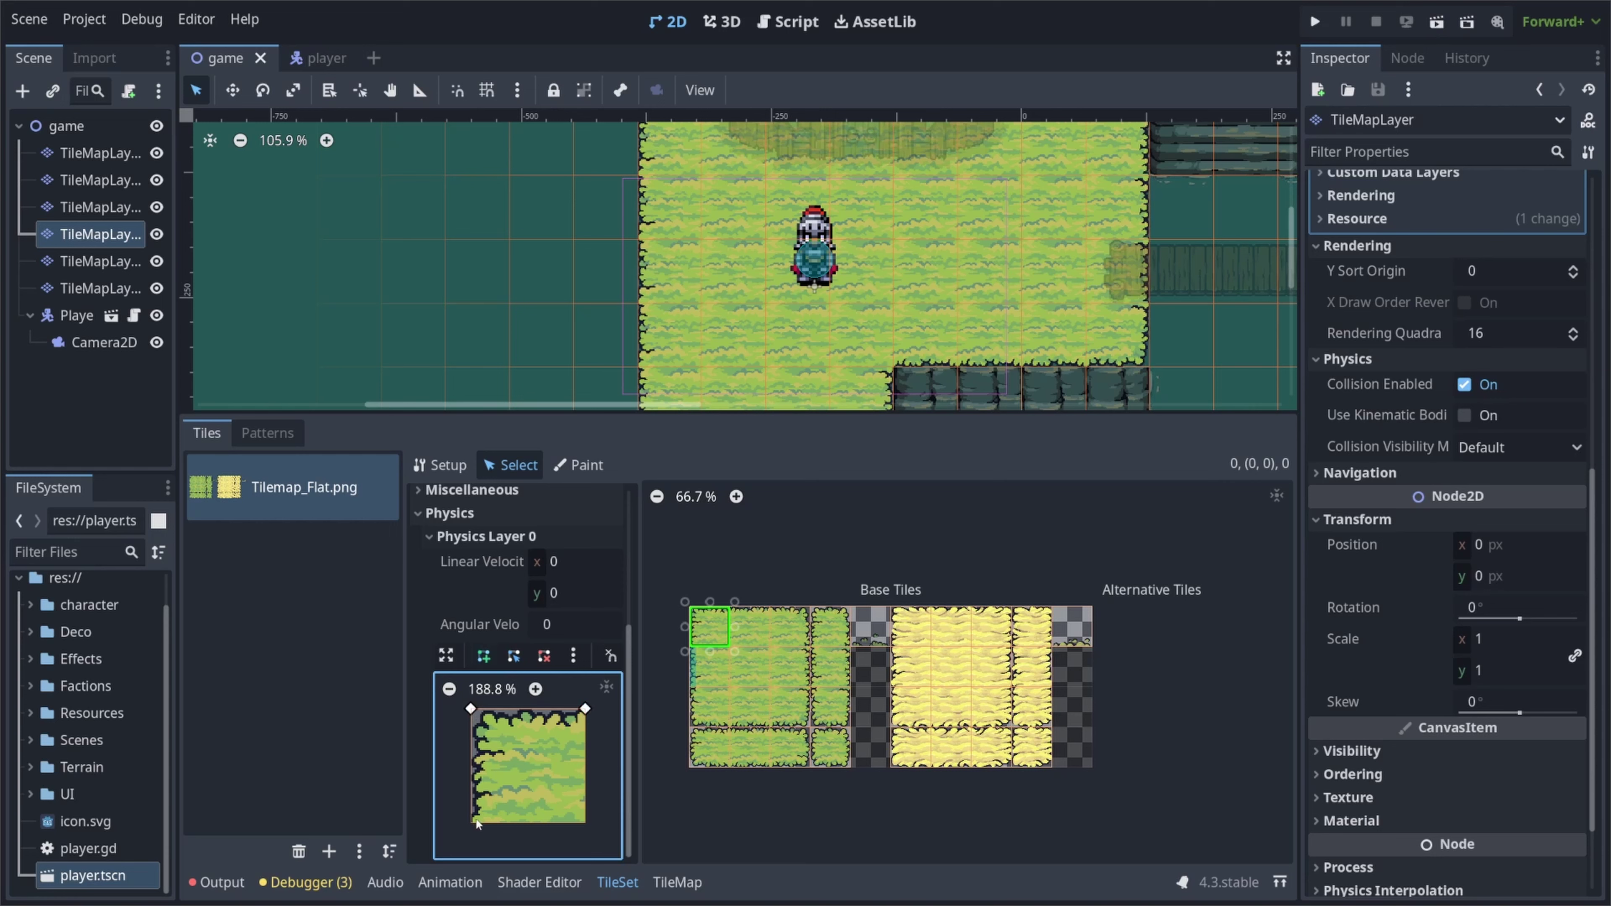
click(470, 709)
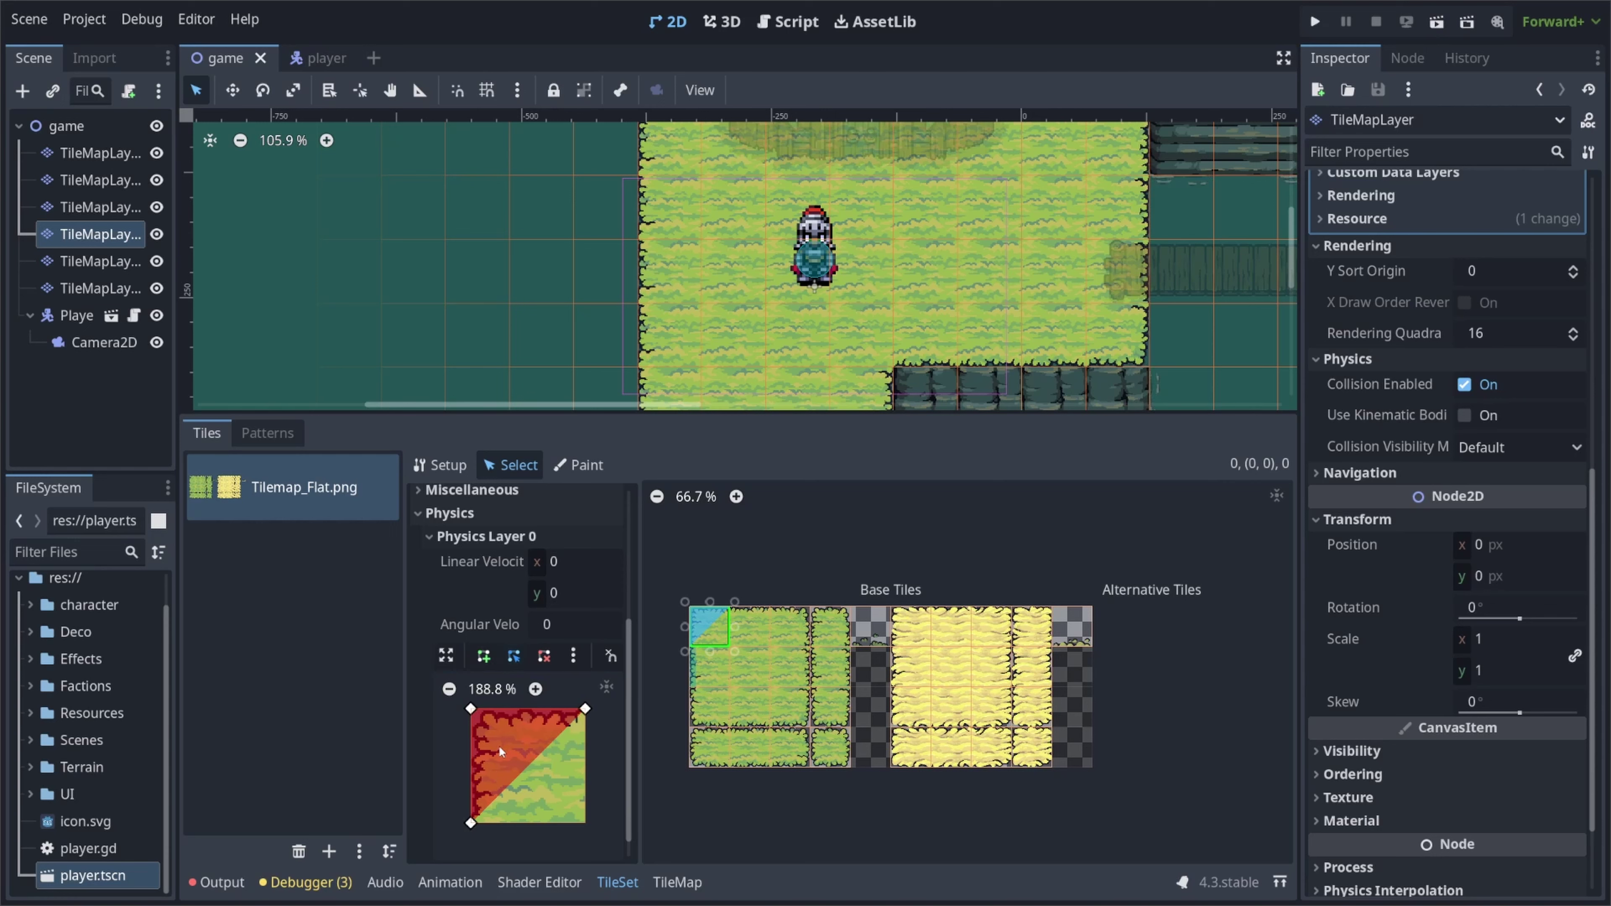
drag(471, 823, 488, 755)
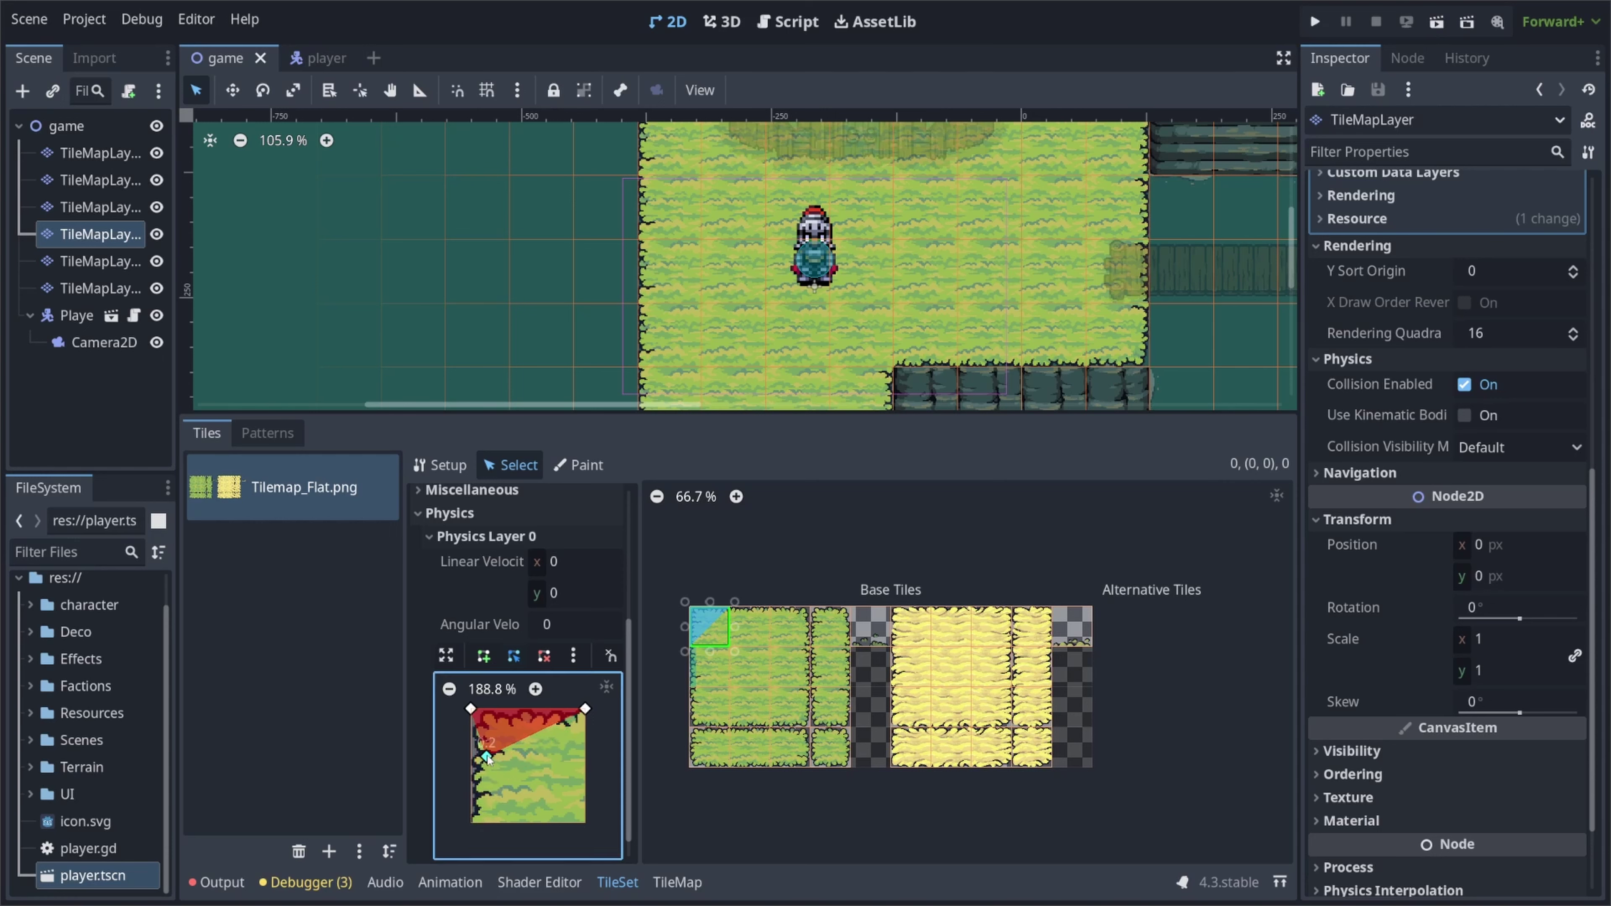
click(544, 656)
click(485, 755)
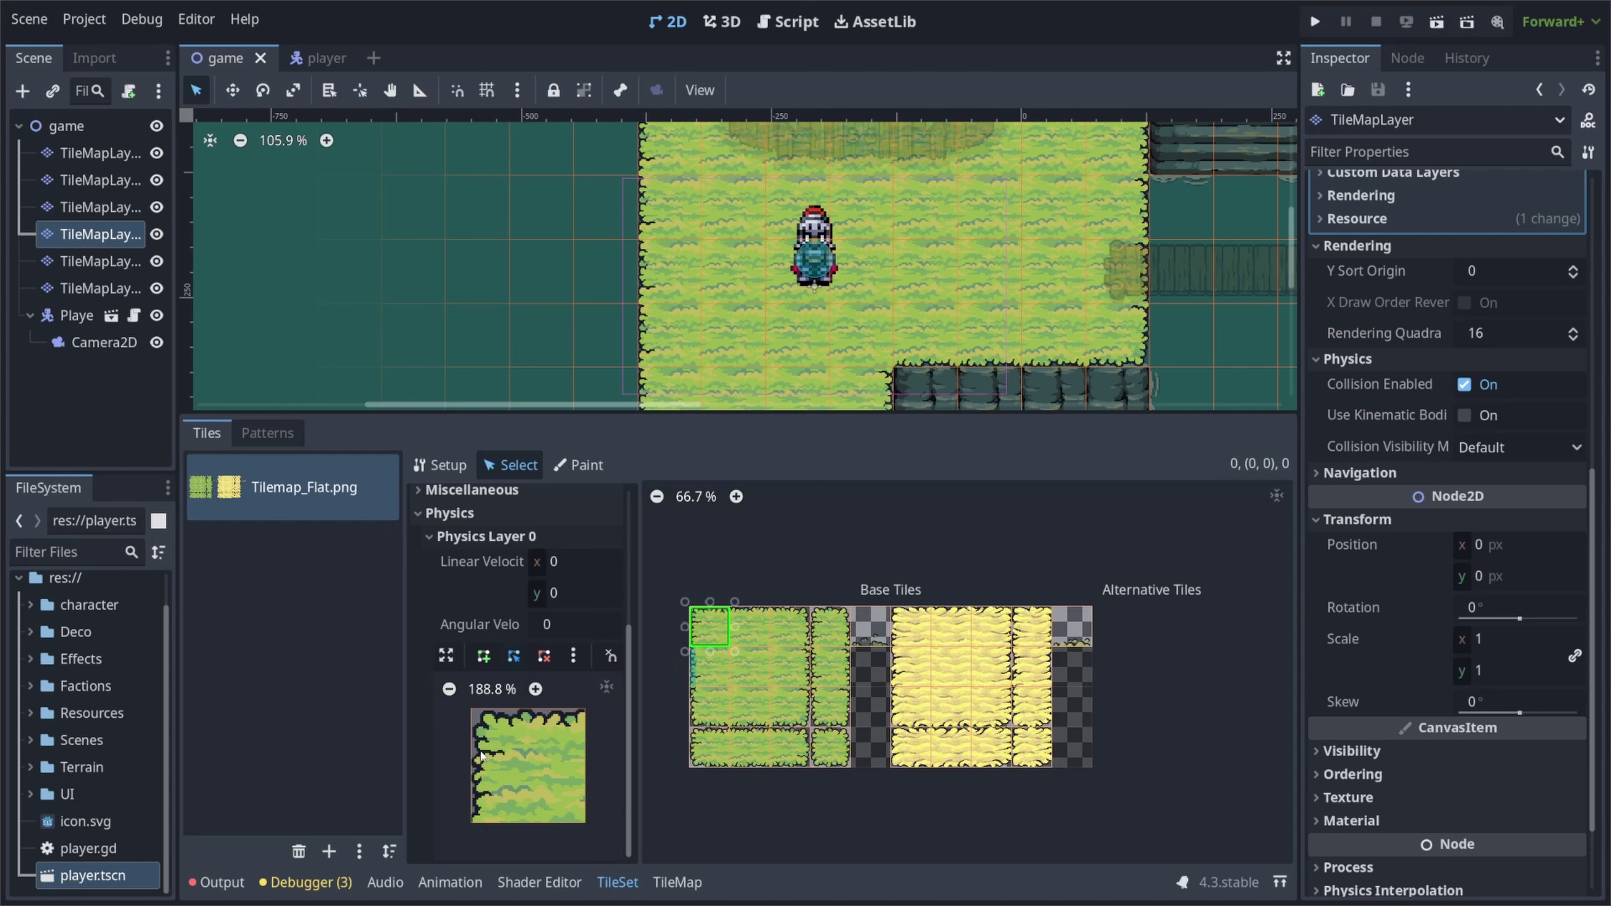
click(484, 657)
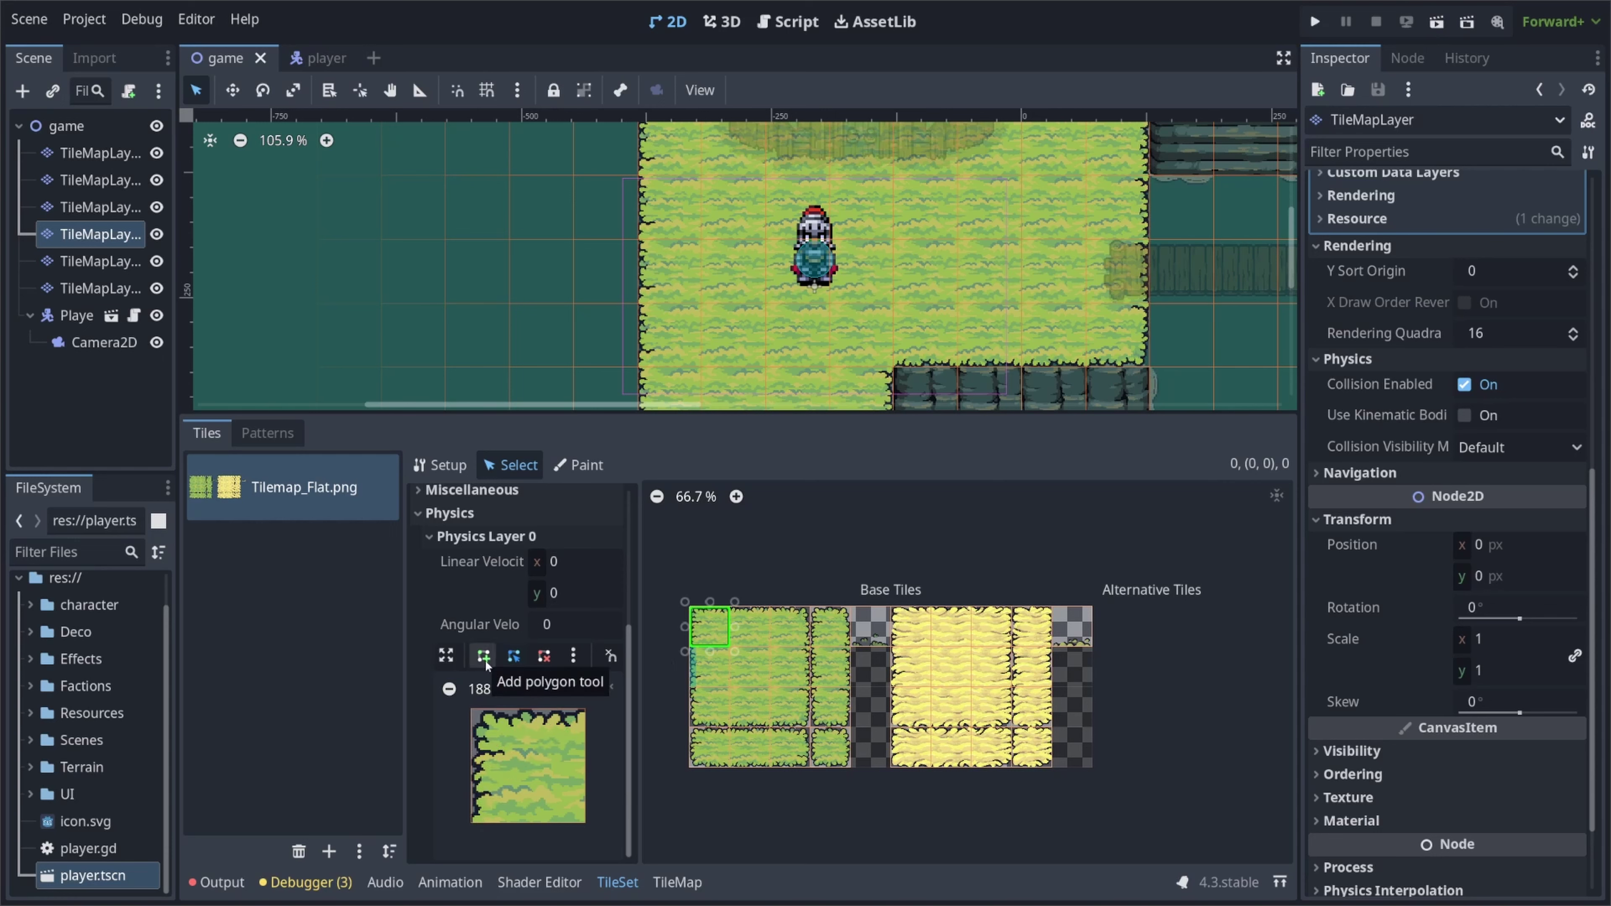
click(471, 822)
click(469, 710)
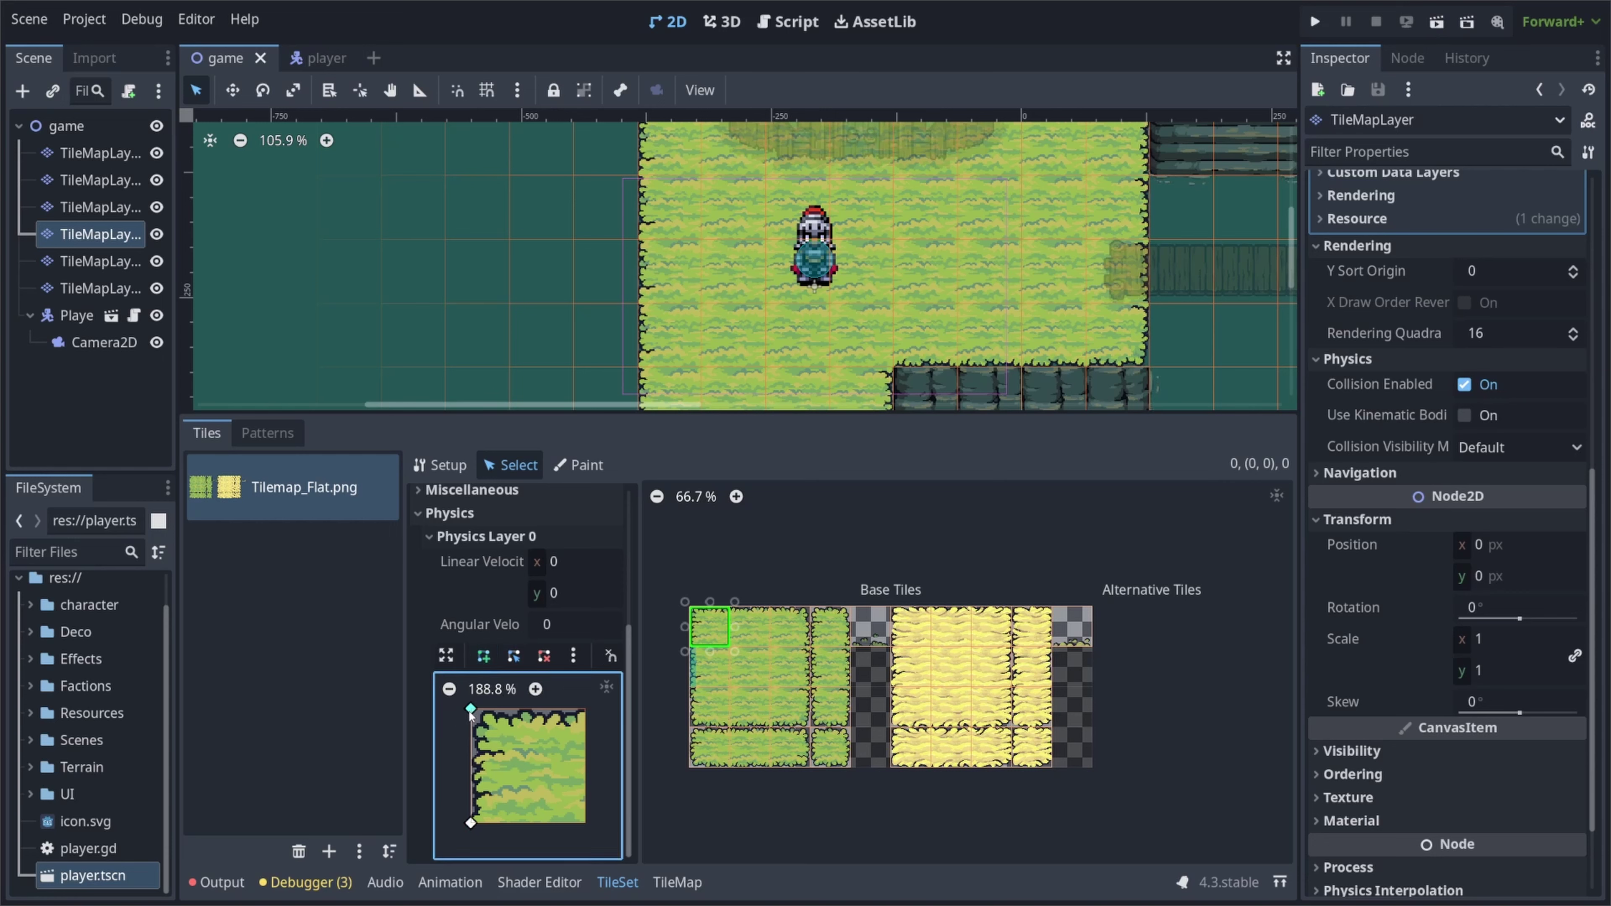
click(585, 709)
click(487, 821)
click(486, 823)
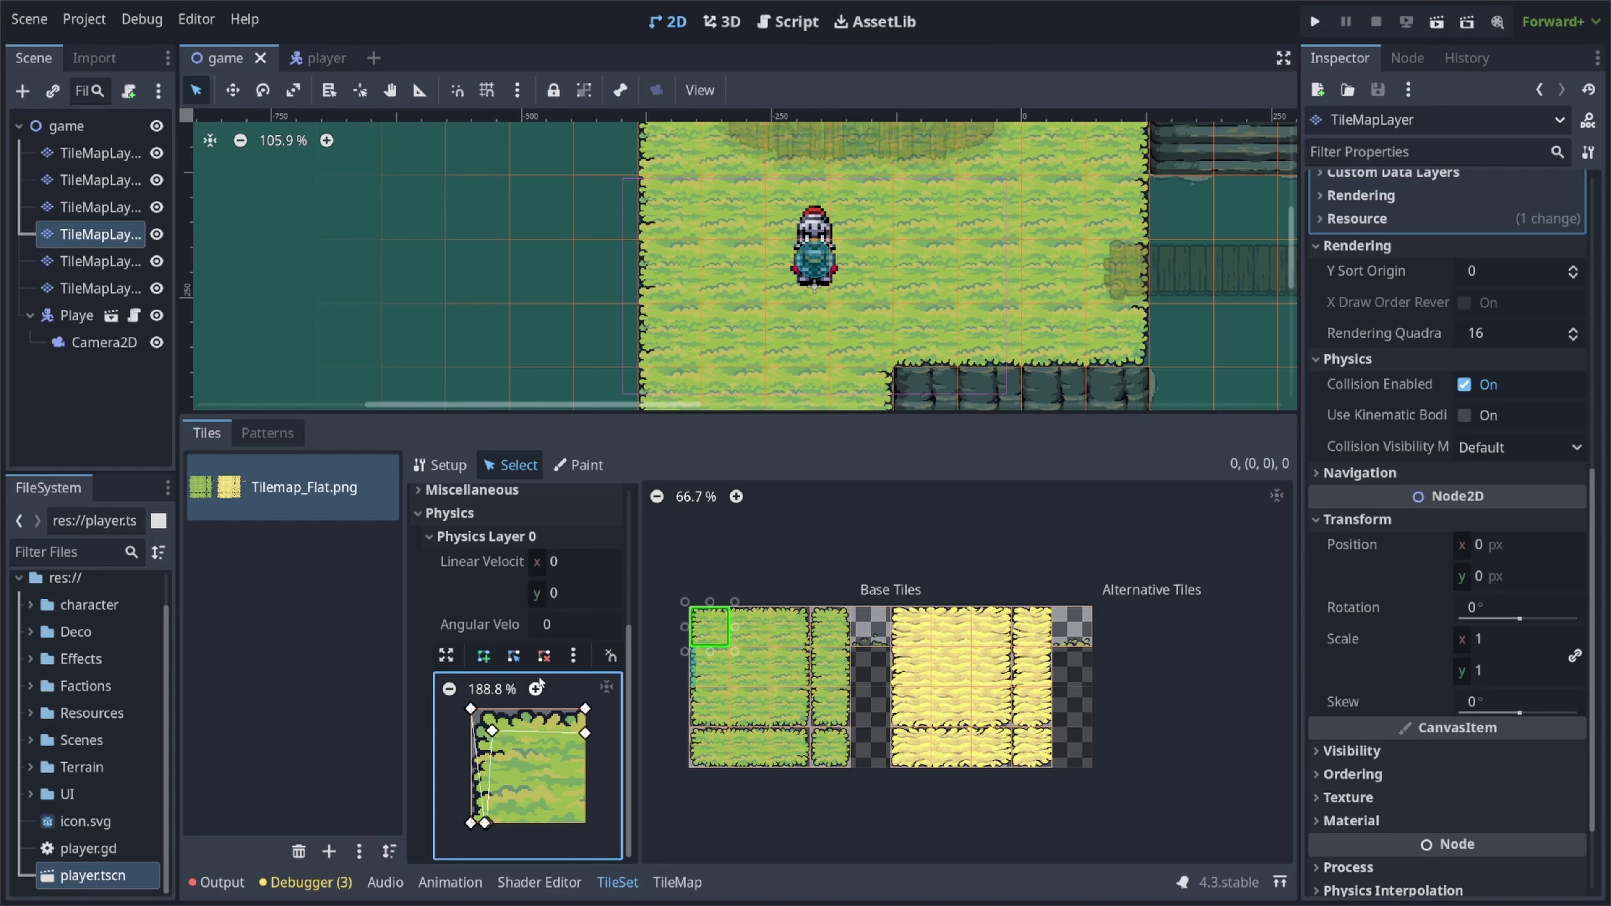
Draw an L-shaped collision polygon along the corner grass tile's upper and left borders on Physics Layer 0, and adjust its inner corner point.
click(484, 656)
click(470, 708)
click(584, 709)
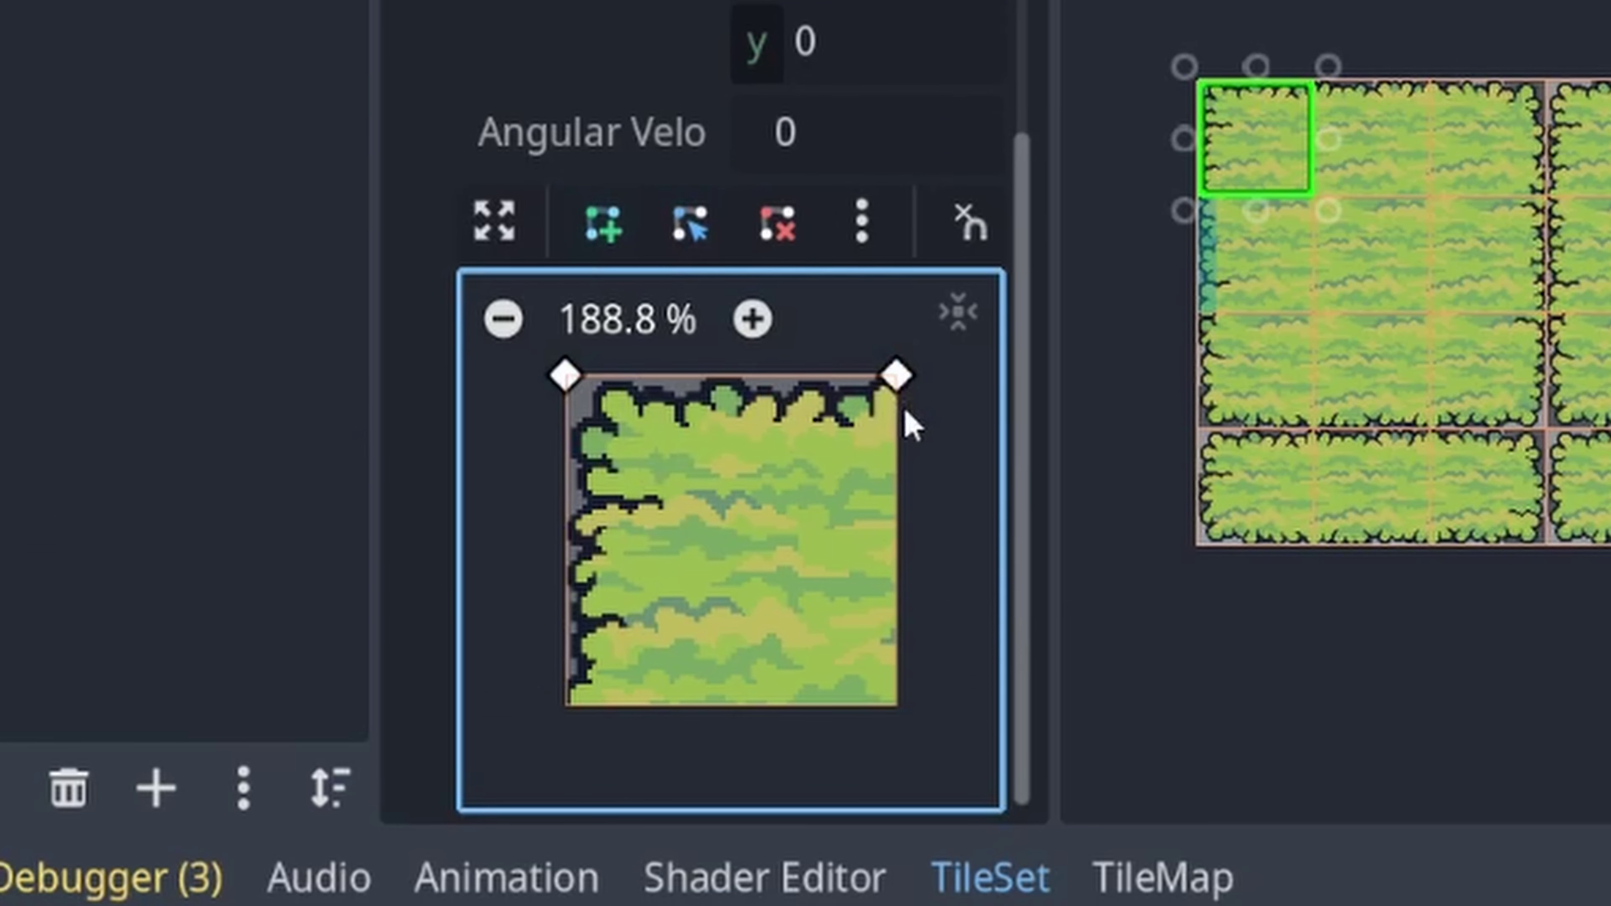
click(896, 443)
click(631, 436)
click(615, 703)
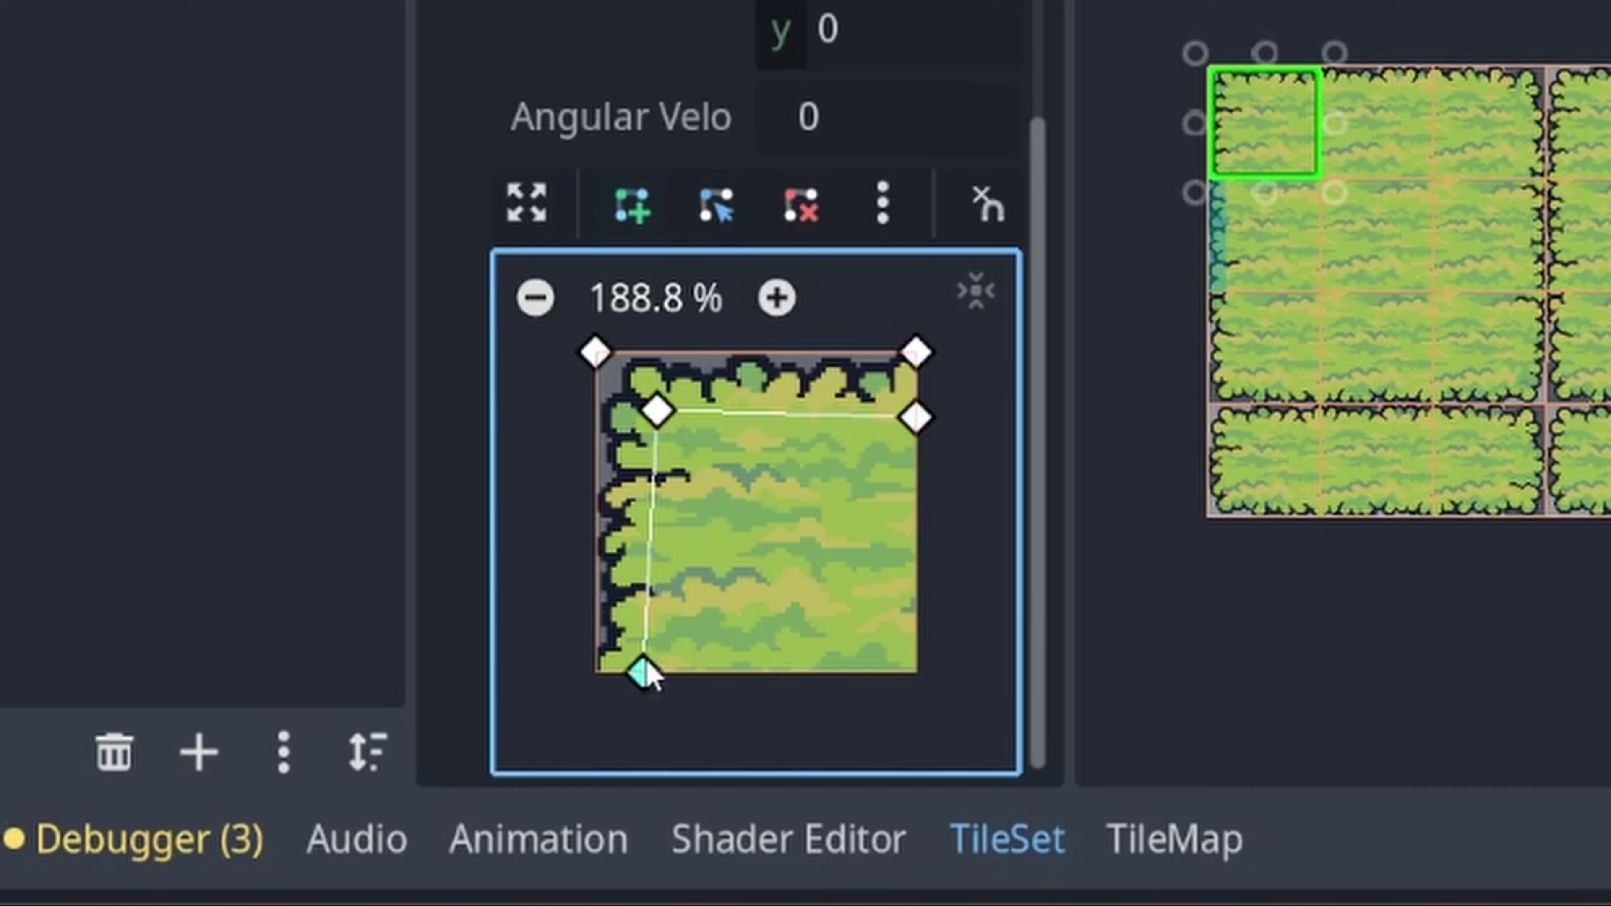
click(595, 673)
click(595, 352)
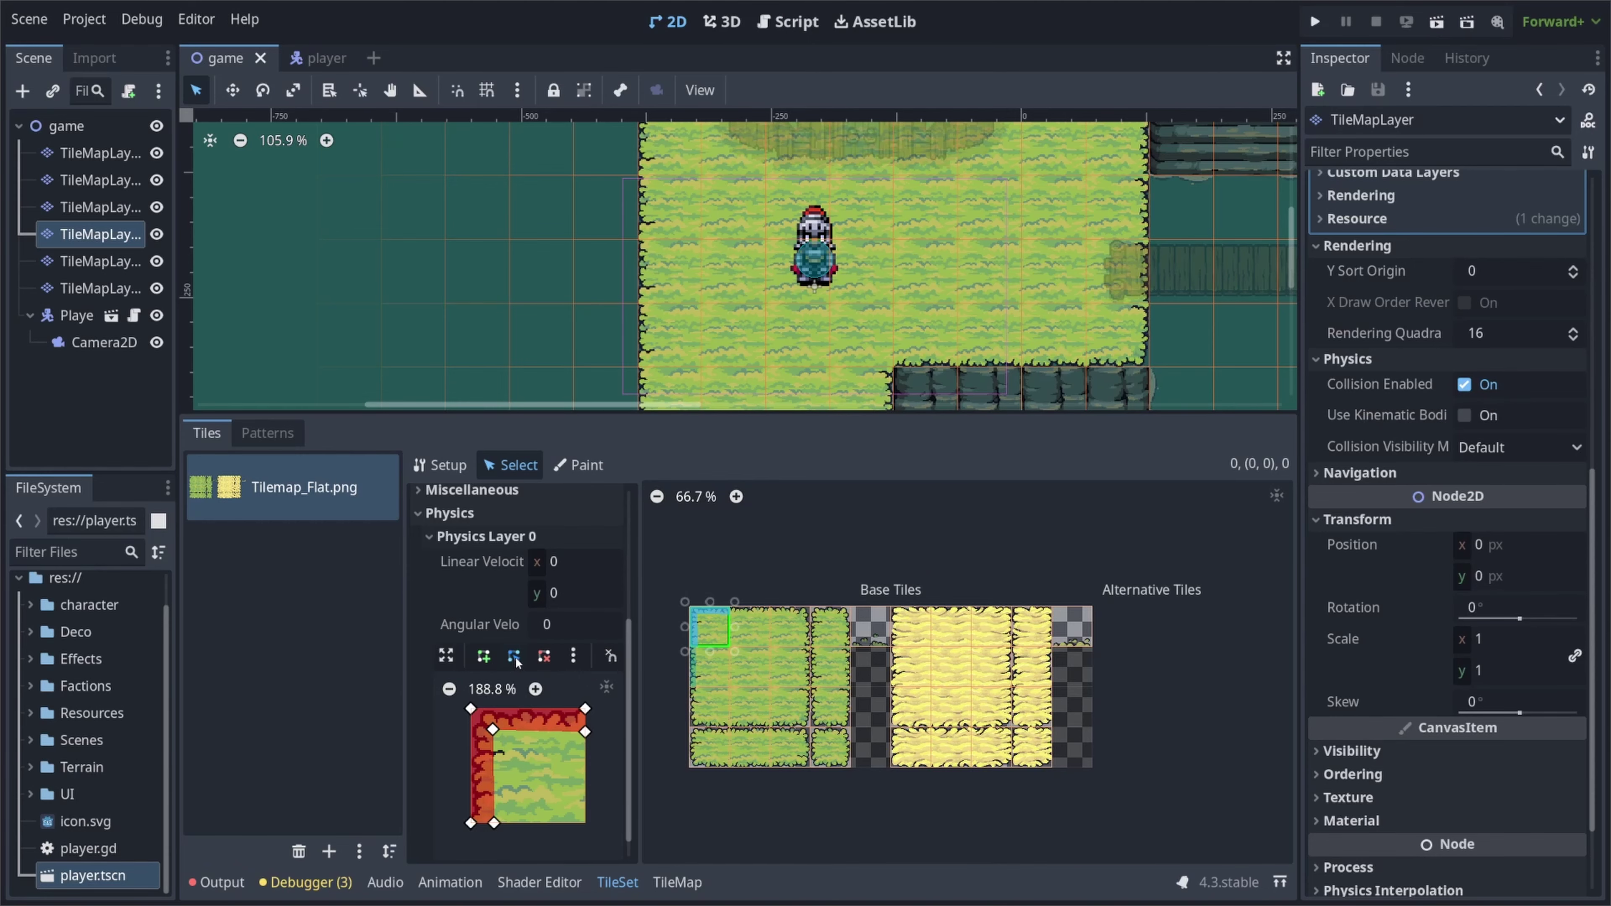
click(514, 657)
mouse_move(493, 729)
mouse_down()
mouse_move(585, 823)
mouse_move(490, 727)
mouse_move(495, 740)
mouse_up()
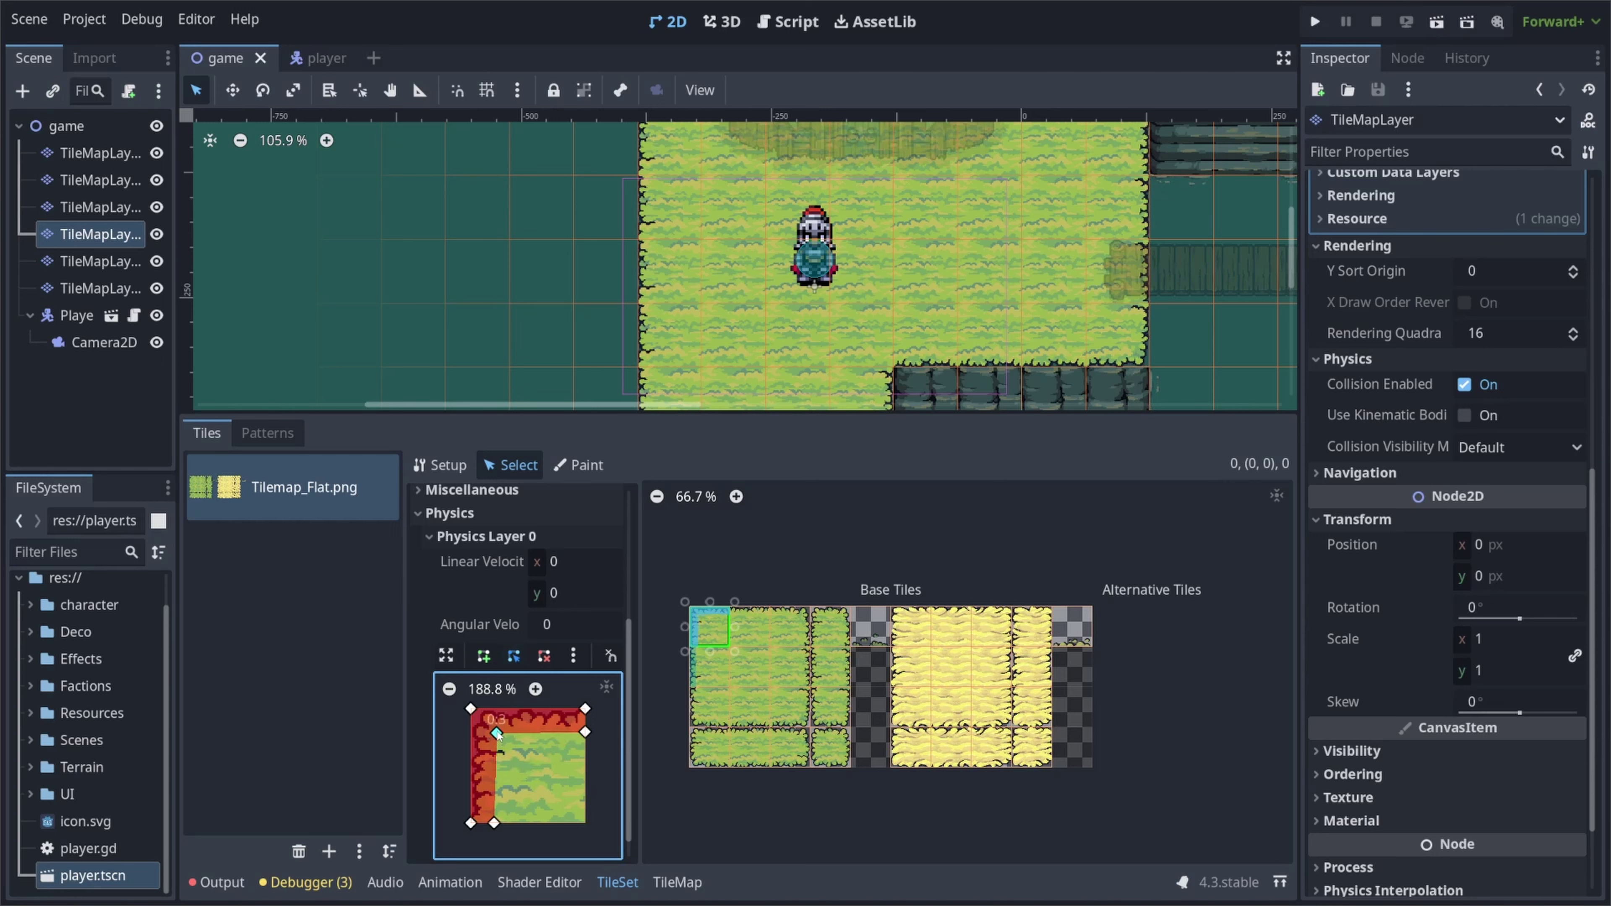
click(488, 660)
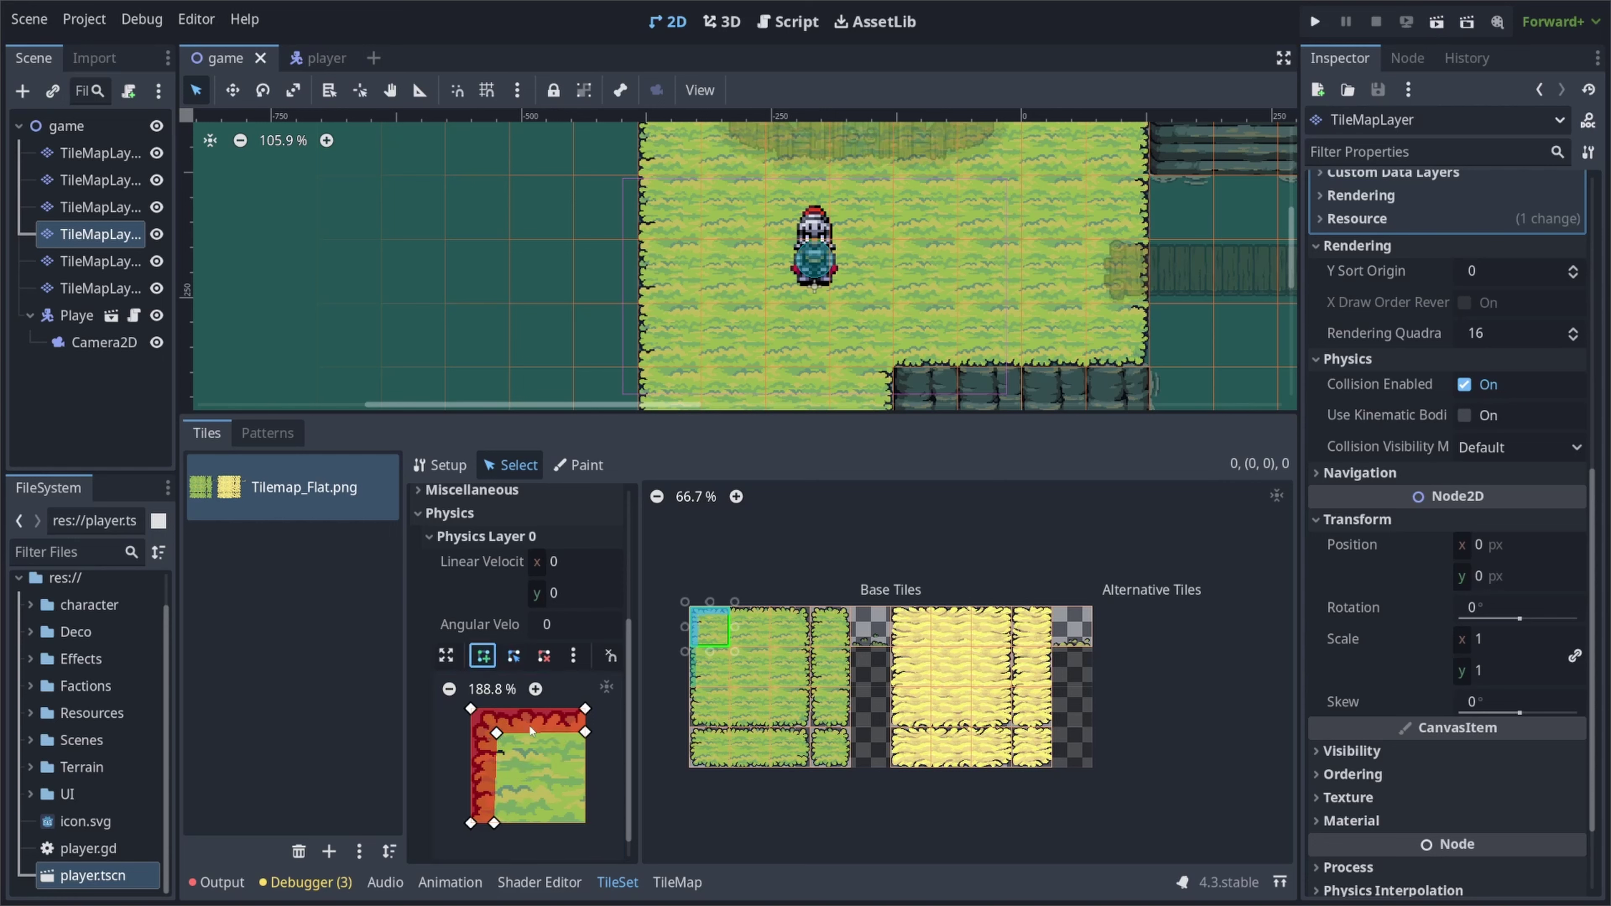
click(543, 657)
click(553, 774)
click(488, 657)
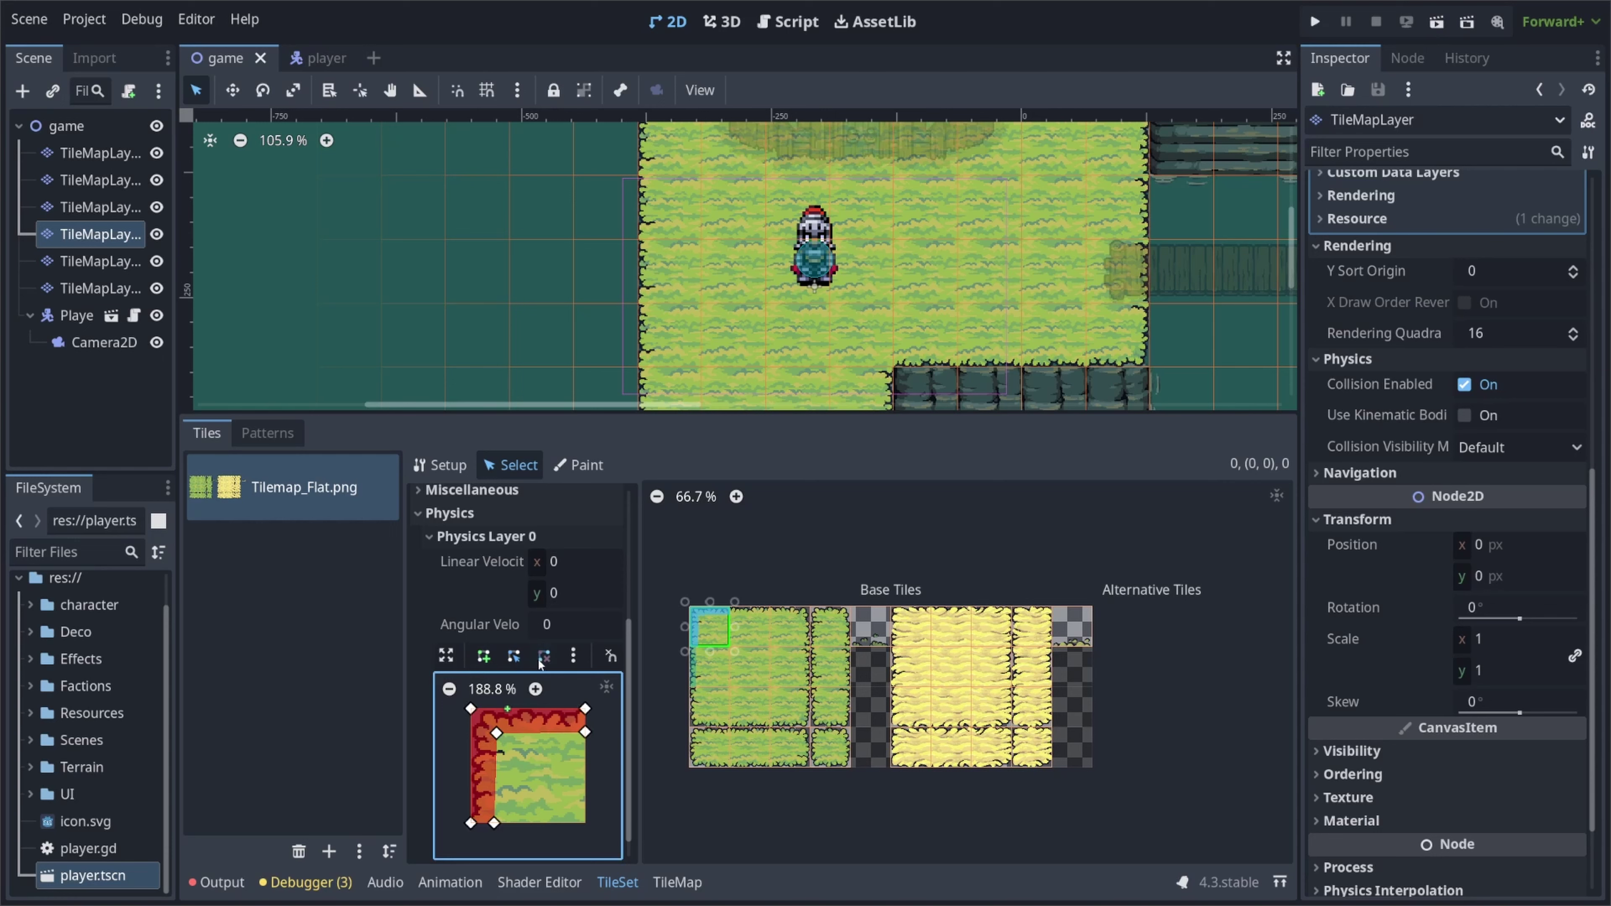
Give the top-edge grass tile at 1, 0 a default tile-shaped collision polygon and narrow it to a thin strip along its upper border.
click(754, 624)
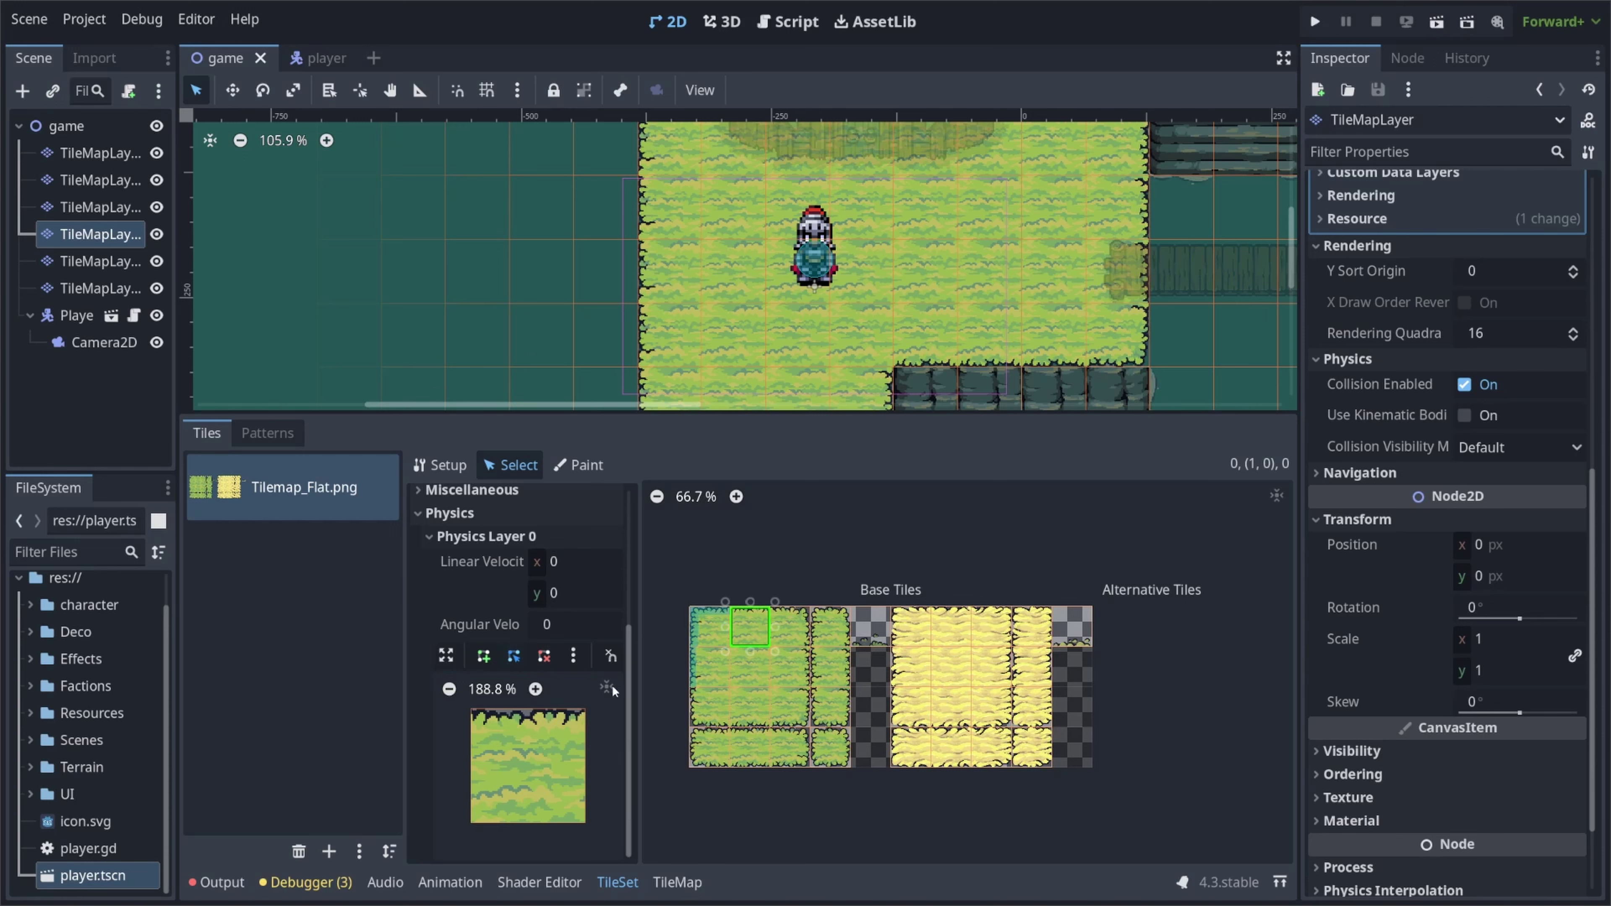
click(572, 656)
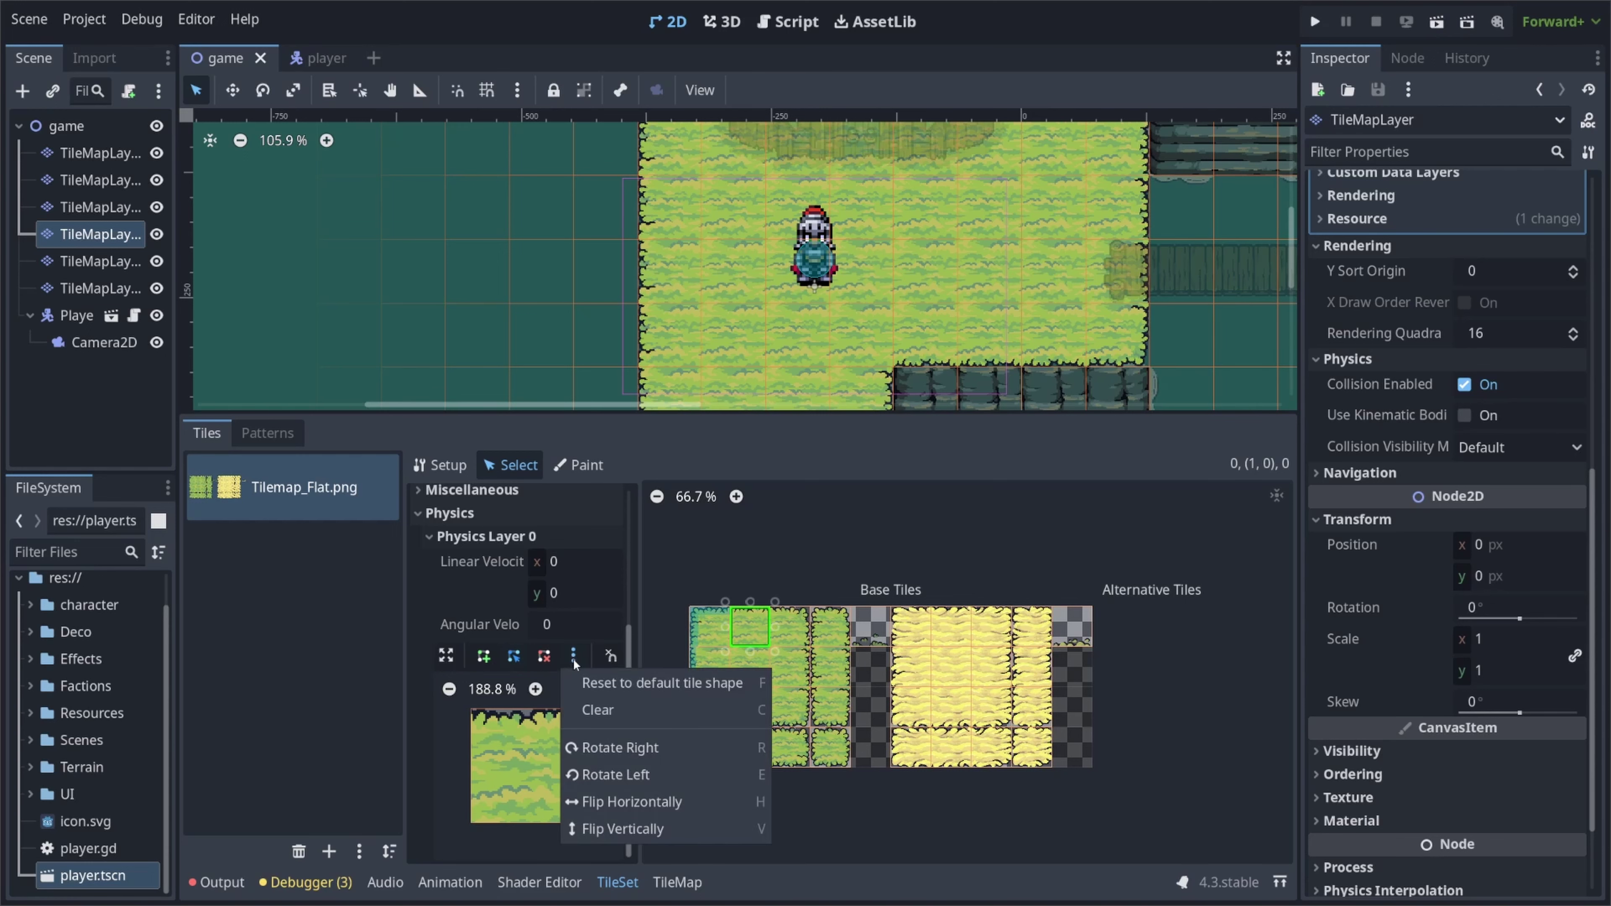
click(632, 684)
drag(586, 824, 588, 730)
drag(471, 824, 475, 727)
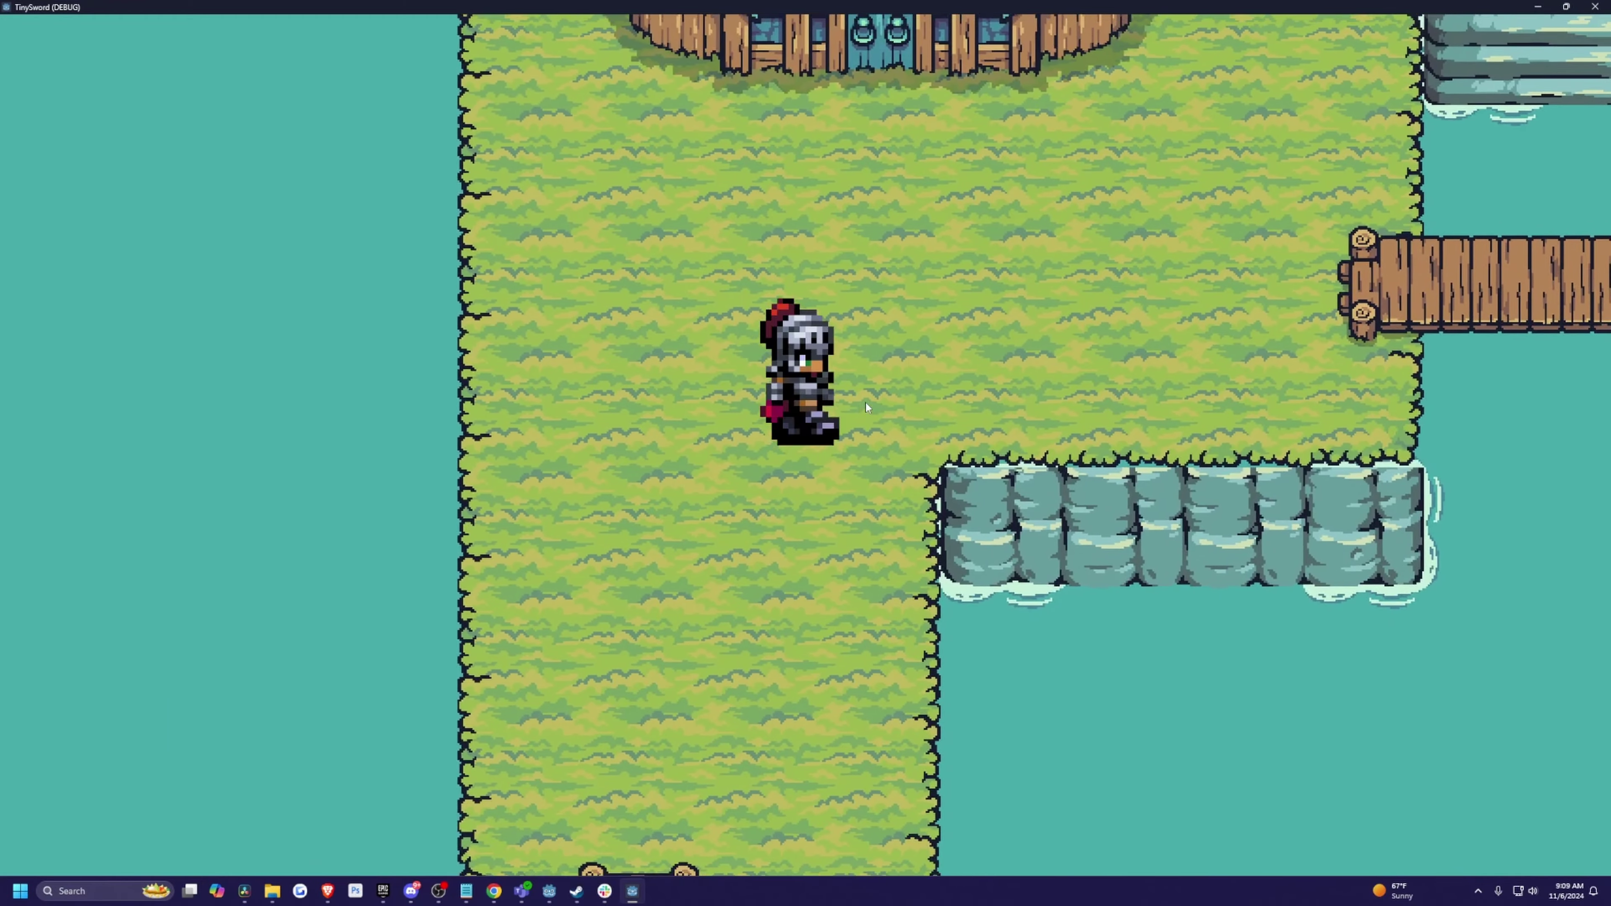
Walk the knight around the grass area and onto the wooden bridge in the running game to examine the map edges needing collision.
key(Right)
key(Up)
key(Down)
key(Up)
key(Right)
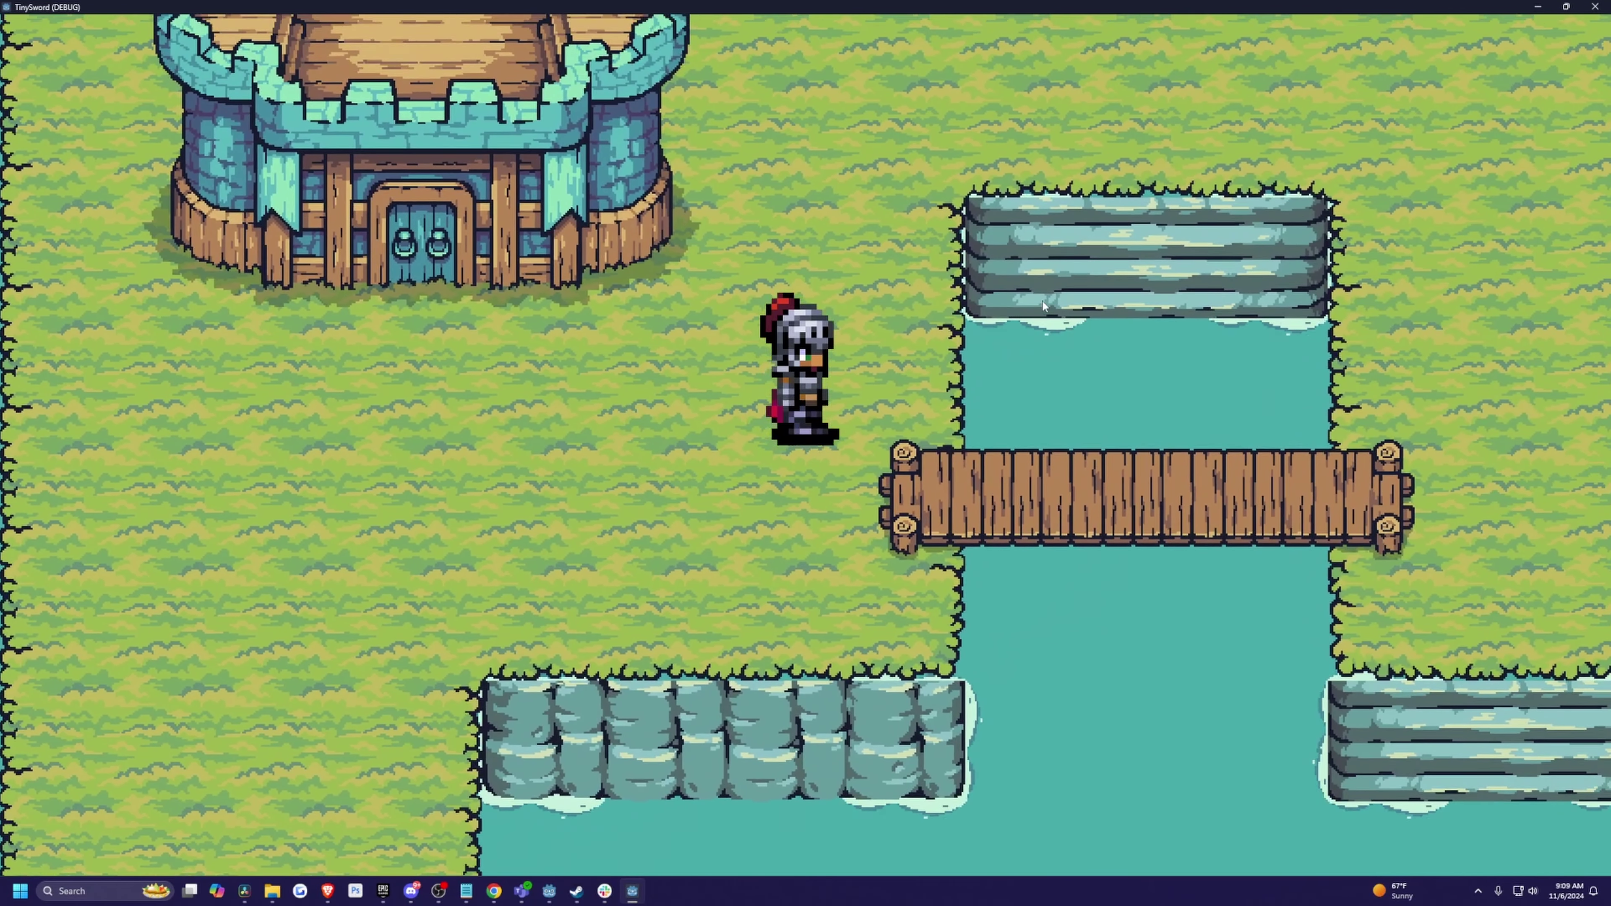
key(Up)
key(Right)
key(Down)
key(Left)
key(Down)
key(Down)
key(Down)
key(Up)
key(Right)
key(Left)
key(Down)
key(Right)
key(Right)
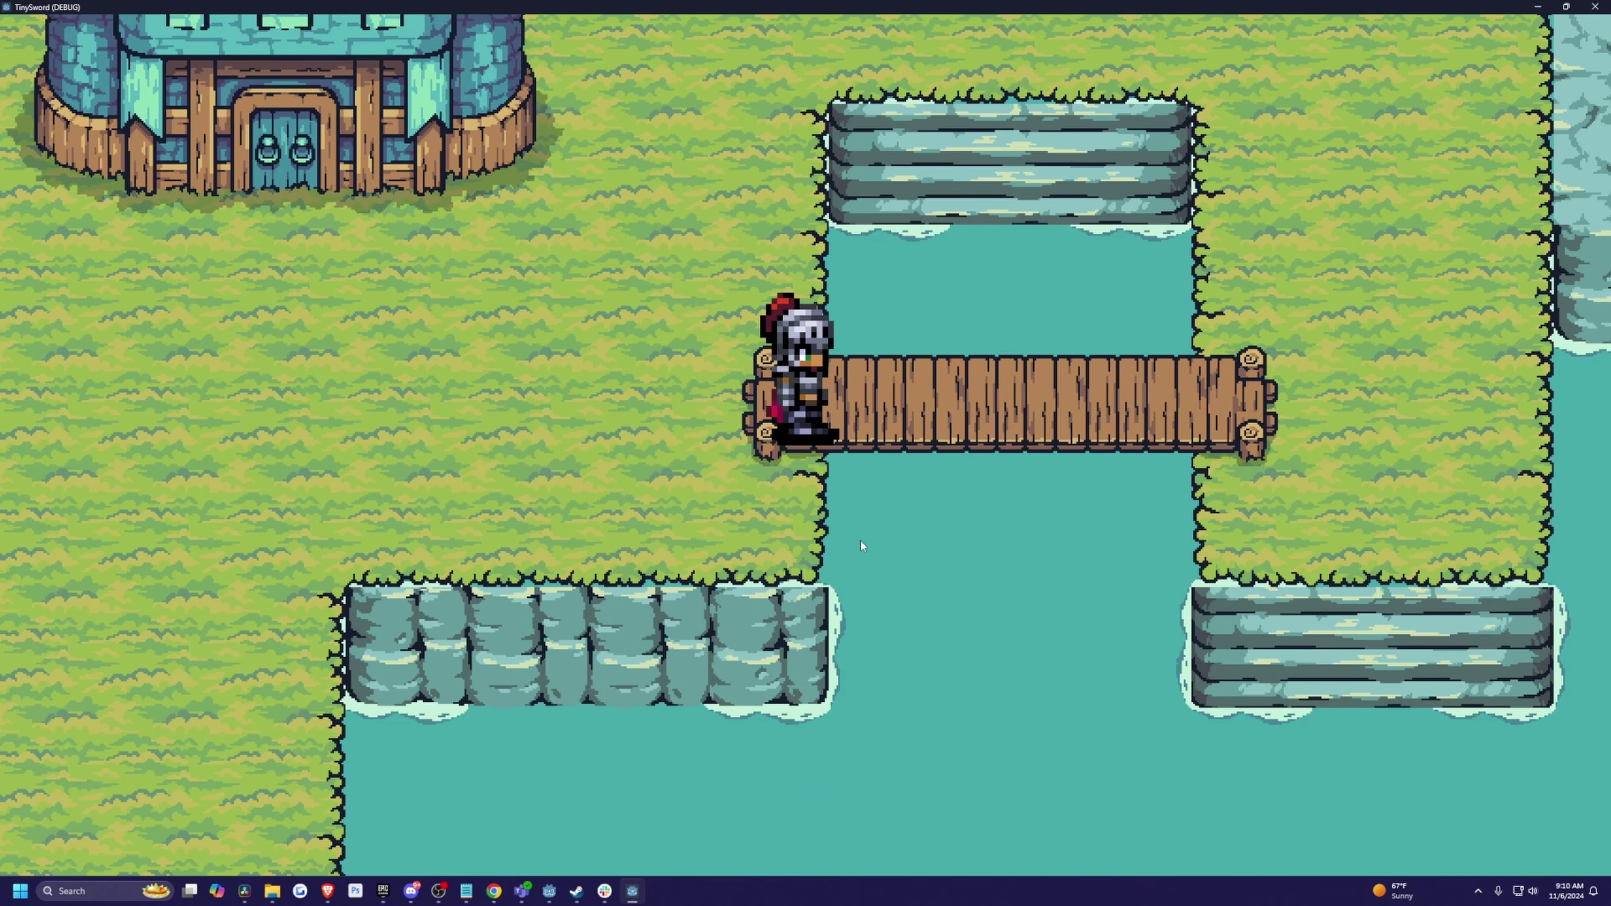
key(Up)
key(Right)
key(Down)
key(Up)
key(Down)
key(Left)
key(Down)
key(Up)
key(Down)
key(Right)
key(Down)
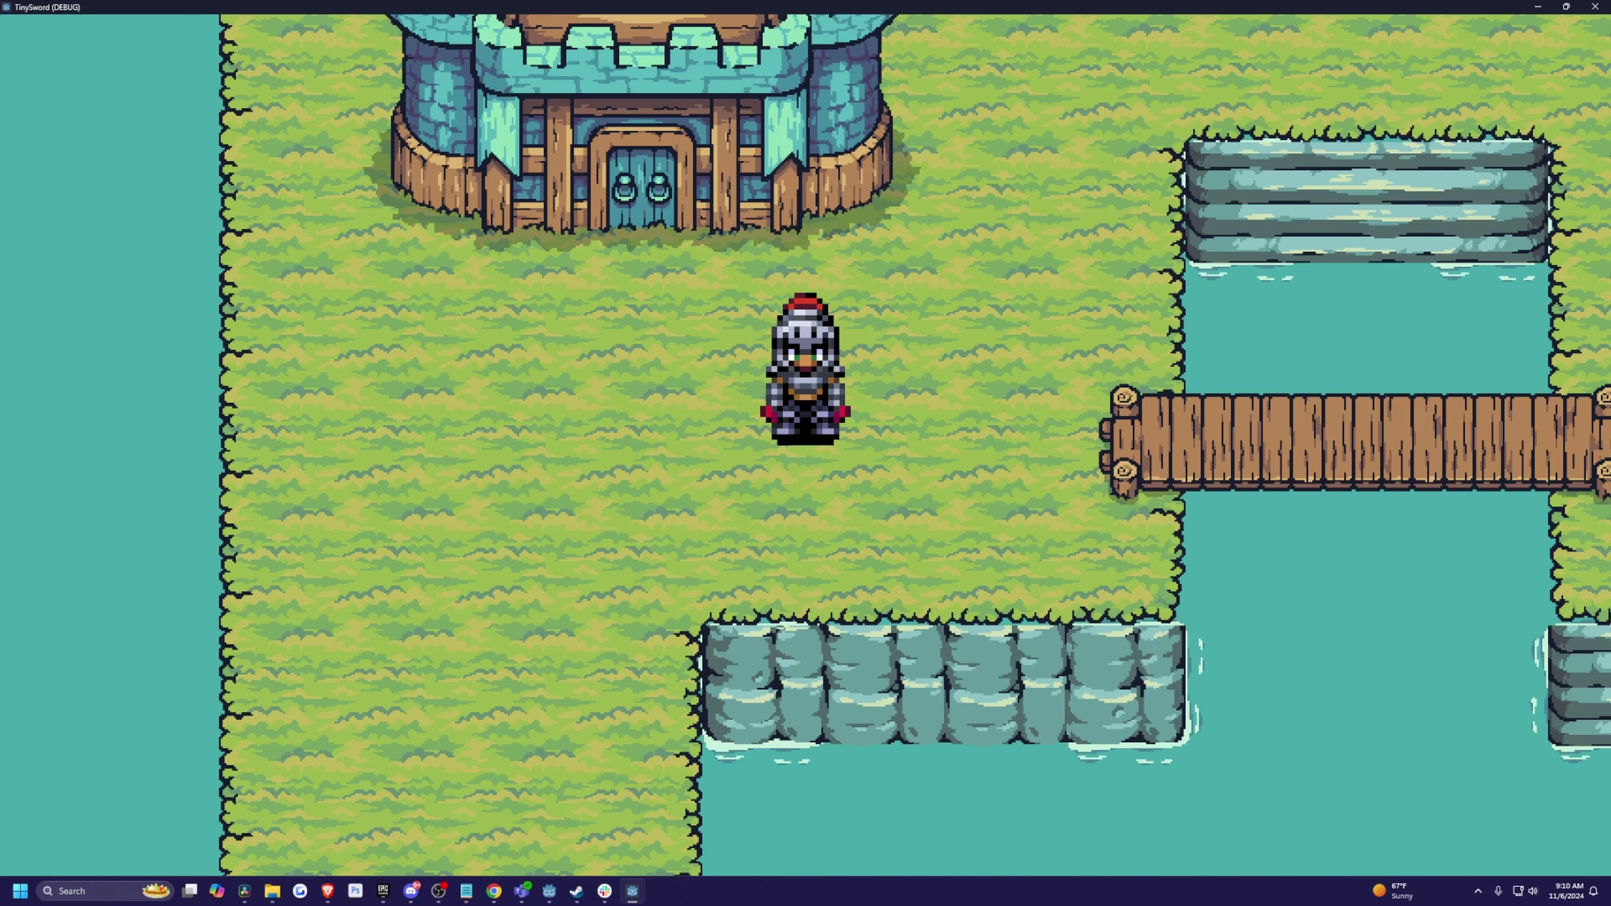
key(Left)
key(Down)
key(Right)
key(Up)
key(Down)
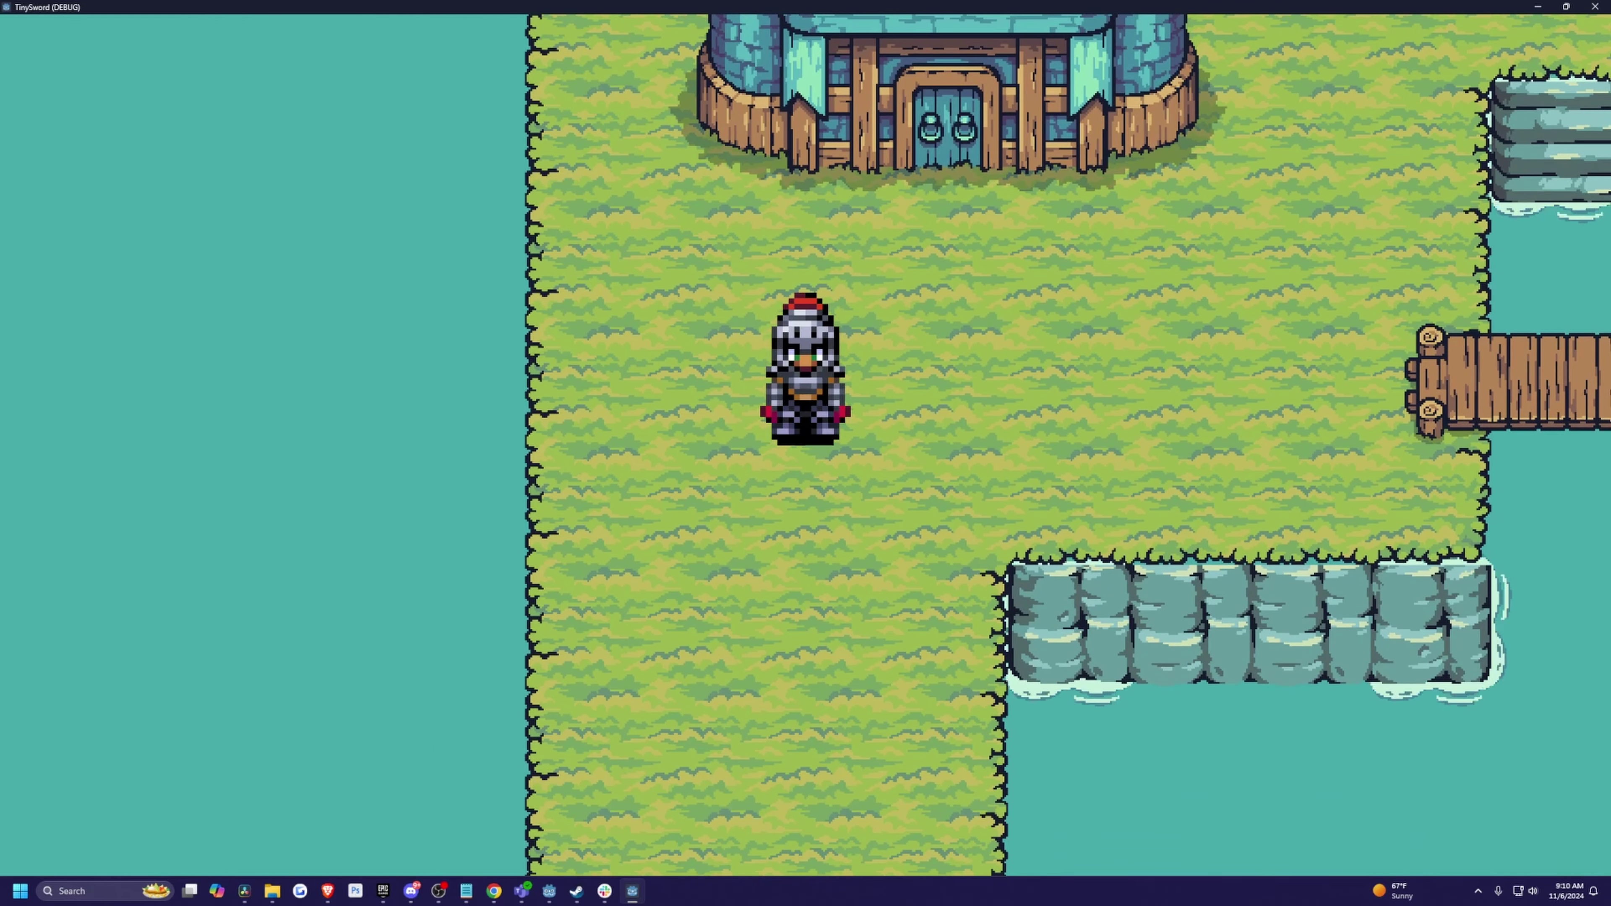
Get the red x mark icon from iconsdb.com in the browser and select x-mark-16.png in the Godot project's files.
key(alt+Tab)
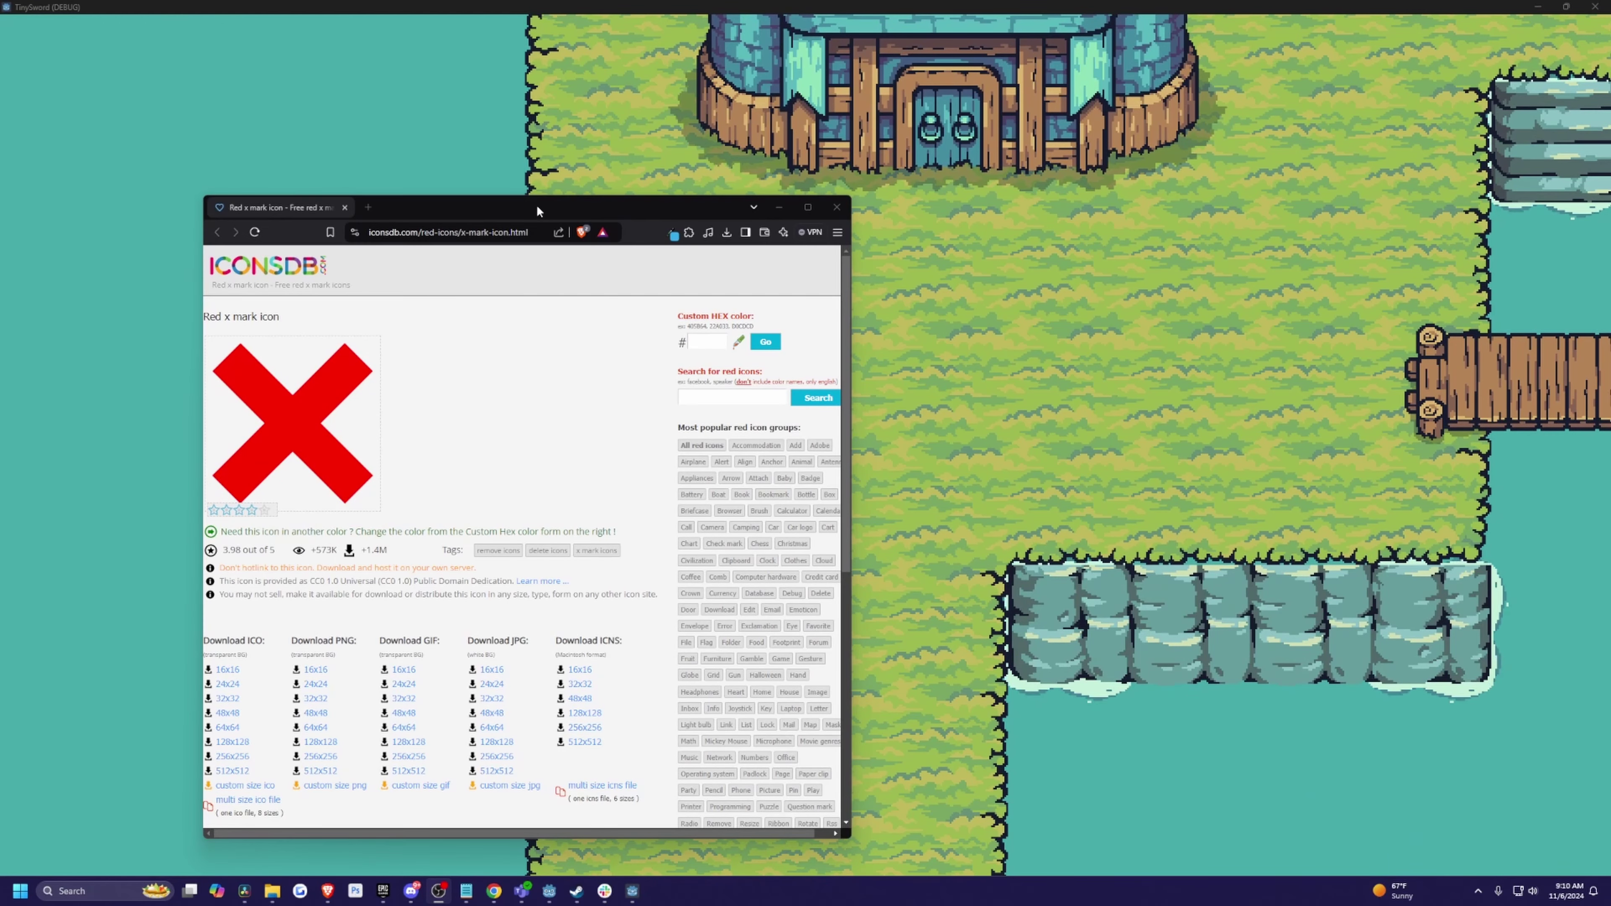
drag(540, 209, 587, 198)
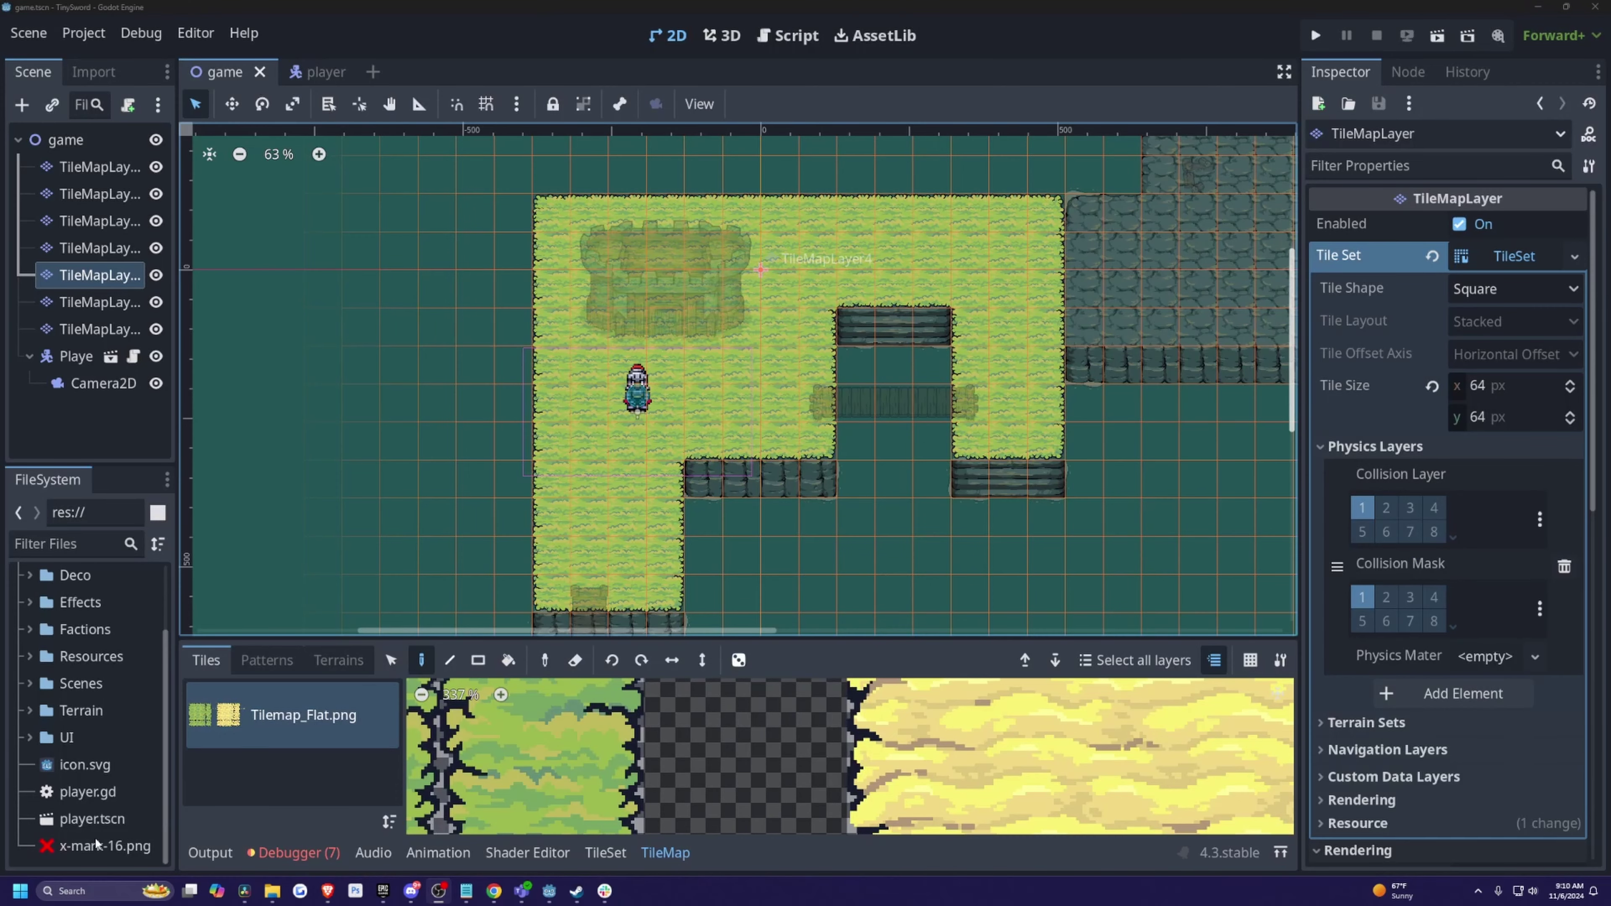
click(97, 845)
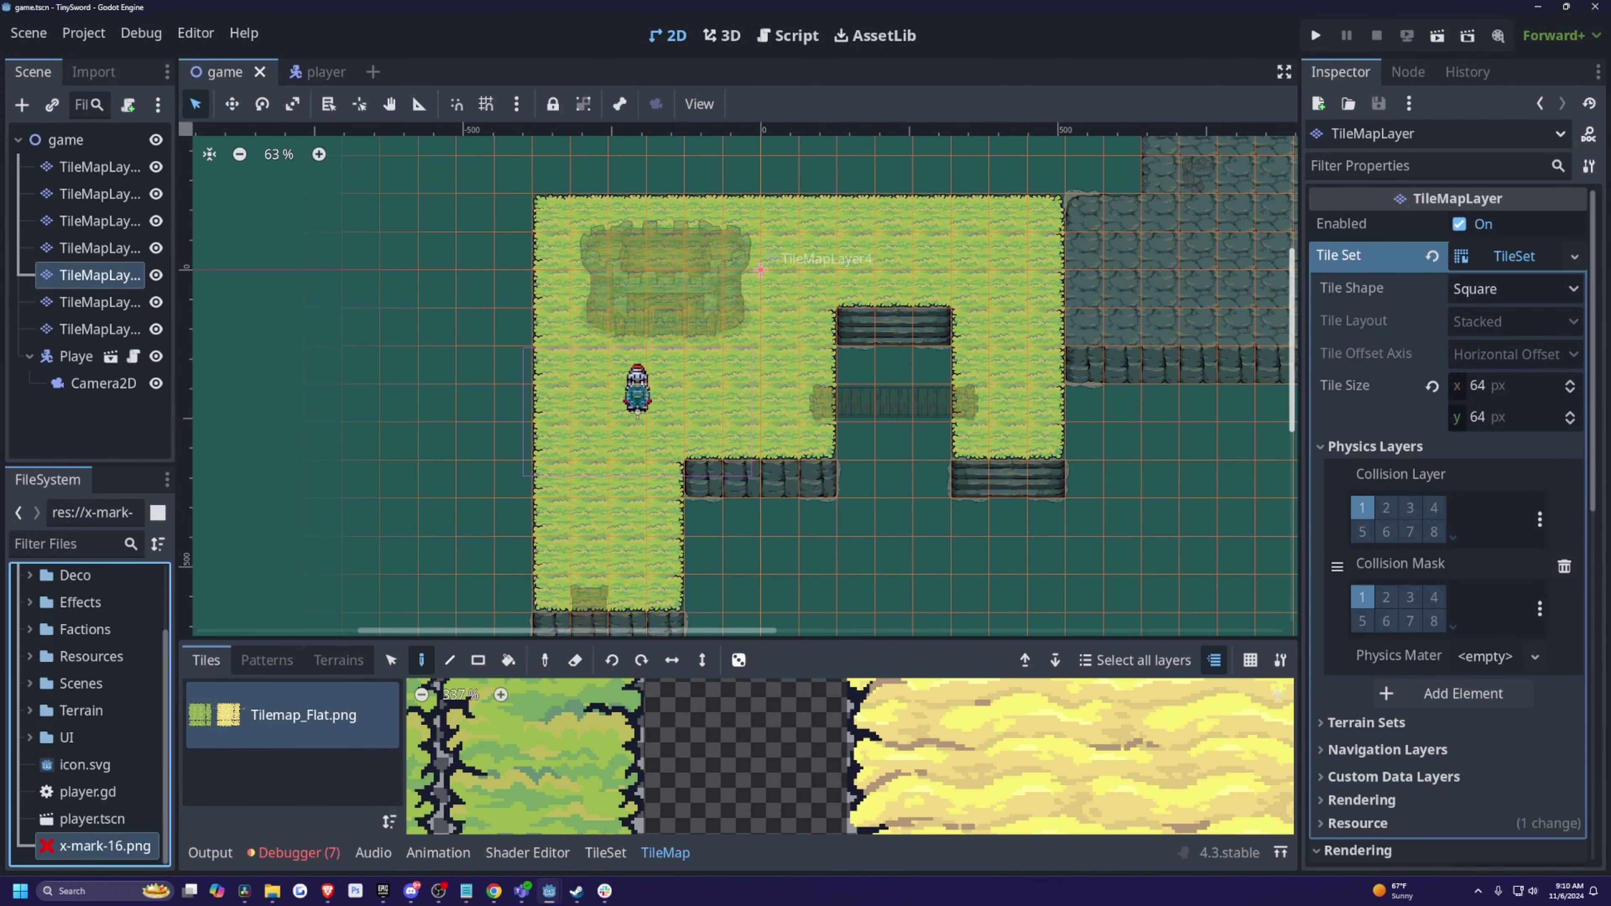
key(shift+F11)
Add a new TileMapLayer node under the game root and place it directly above the player node.
click(89, 136)
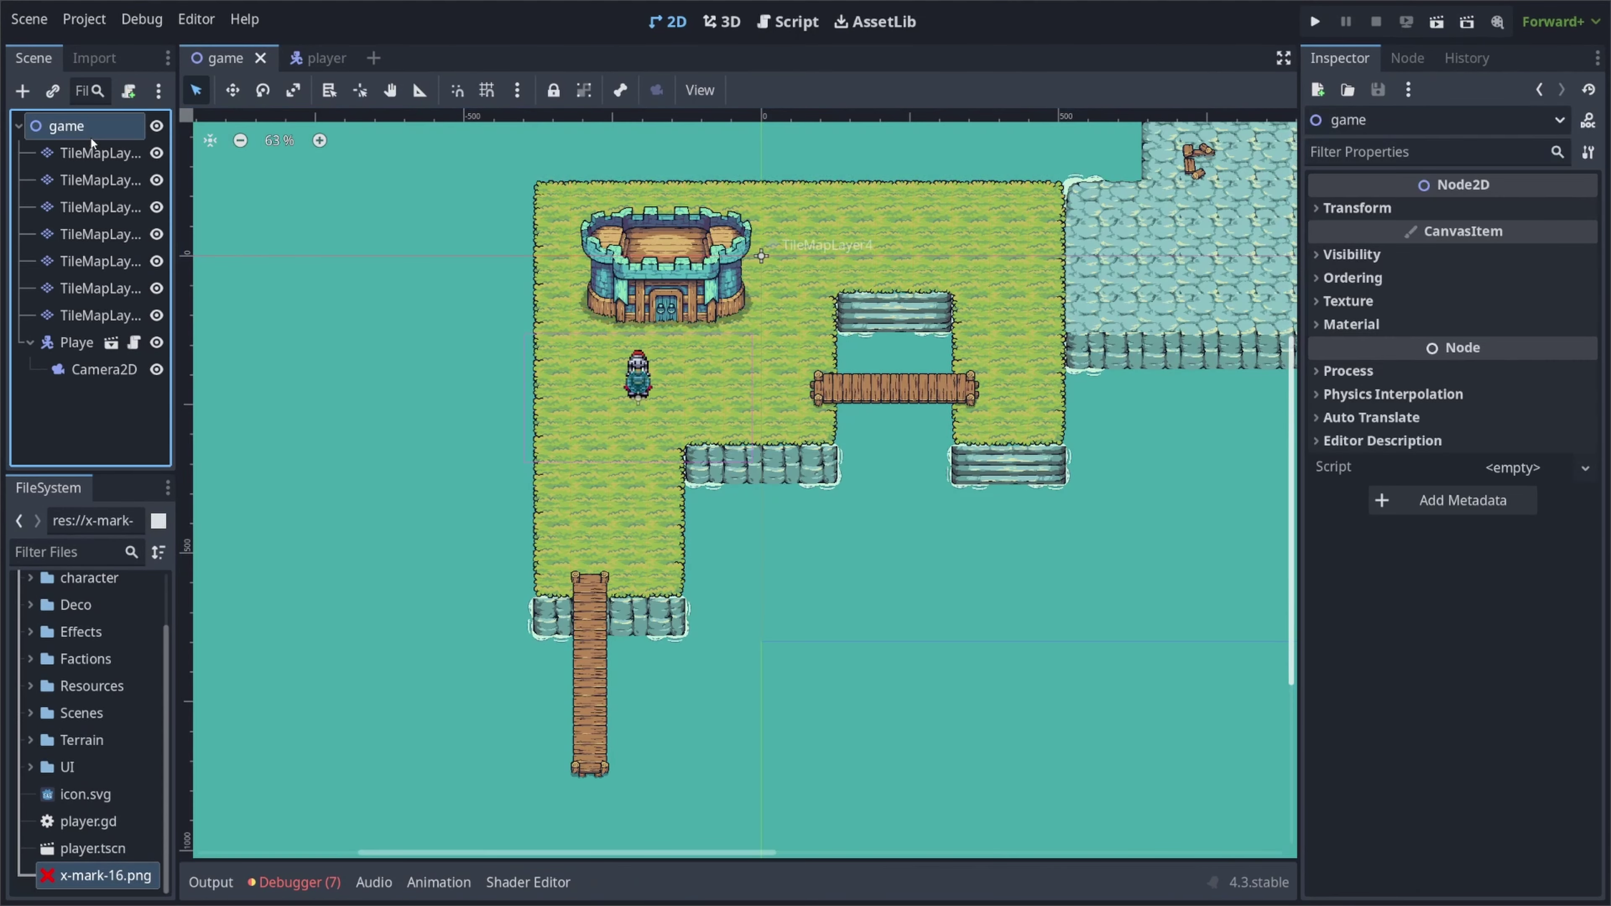
key(ctrl+a)
text(tilemapl)
key(Return)
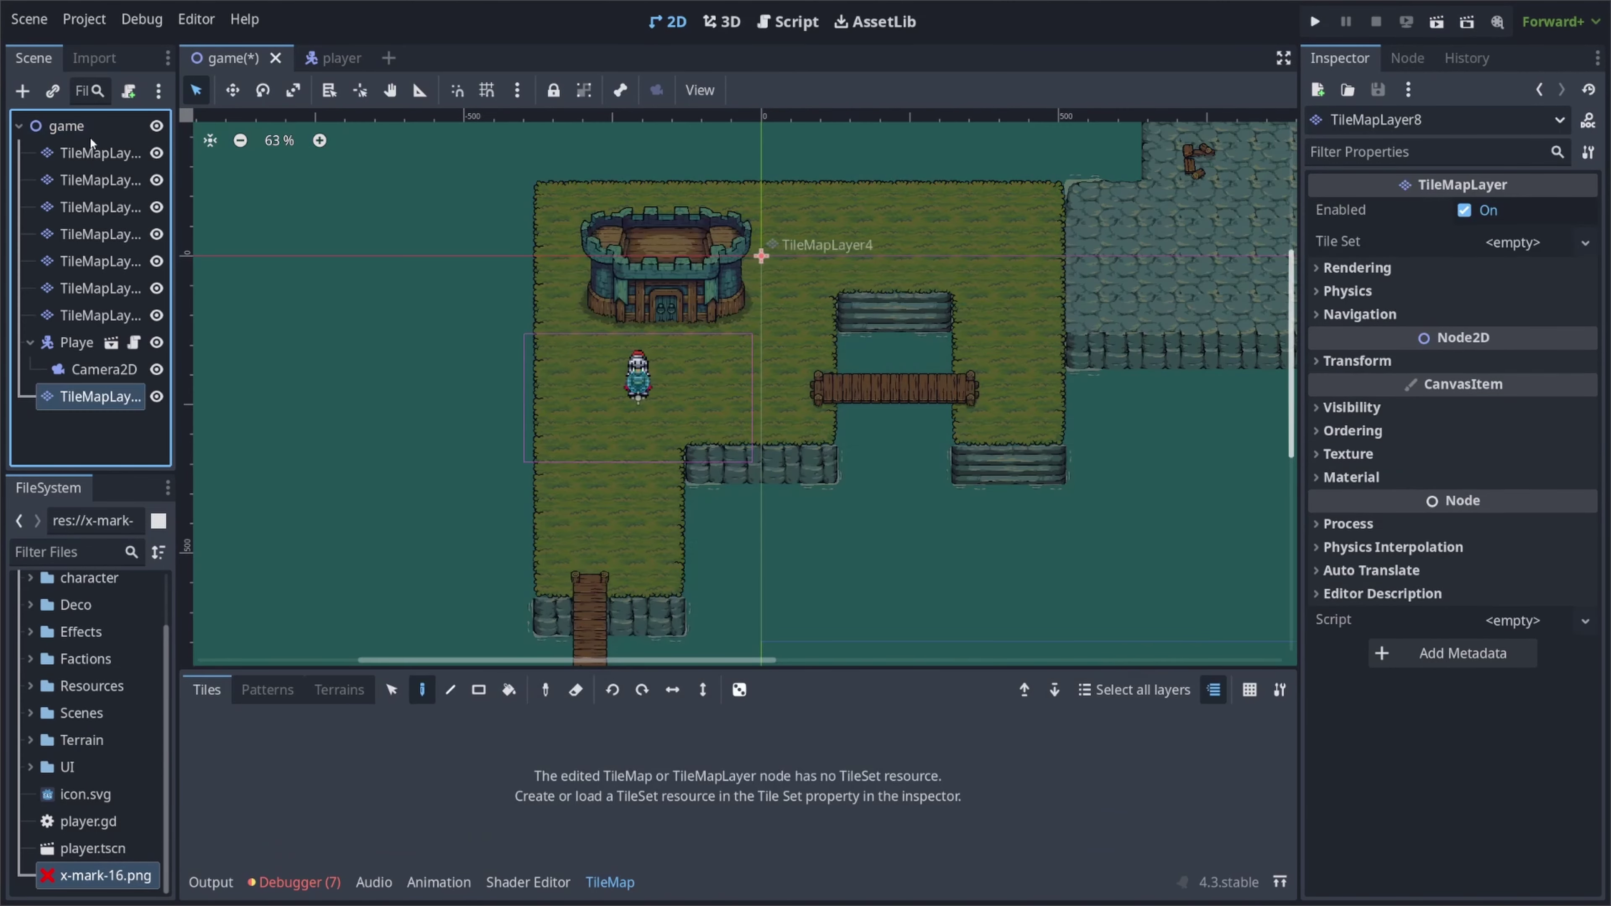
drag(95, 396, 82, 340)
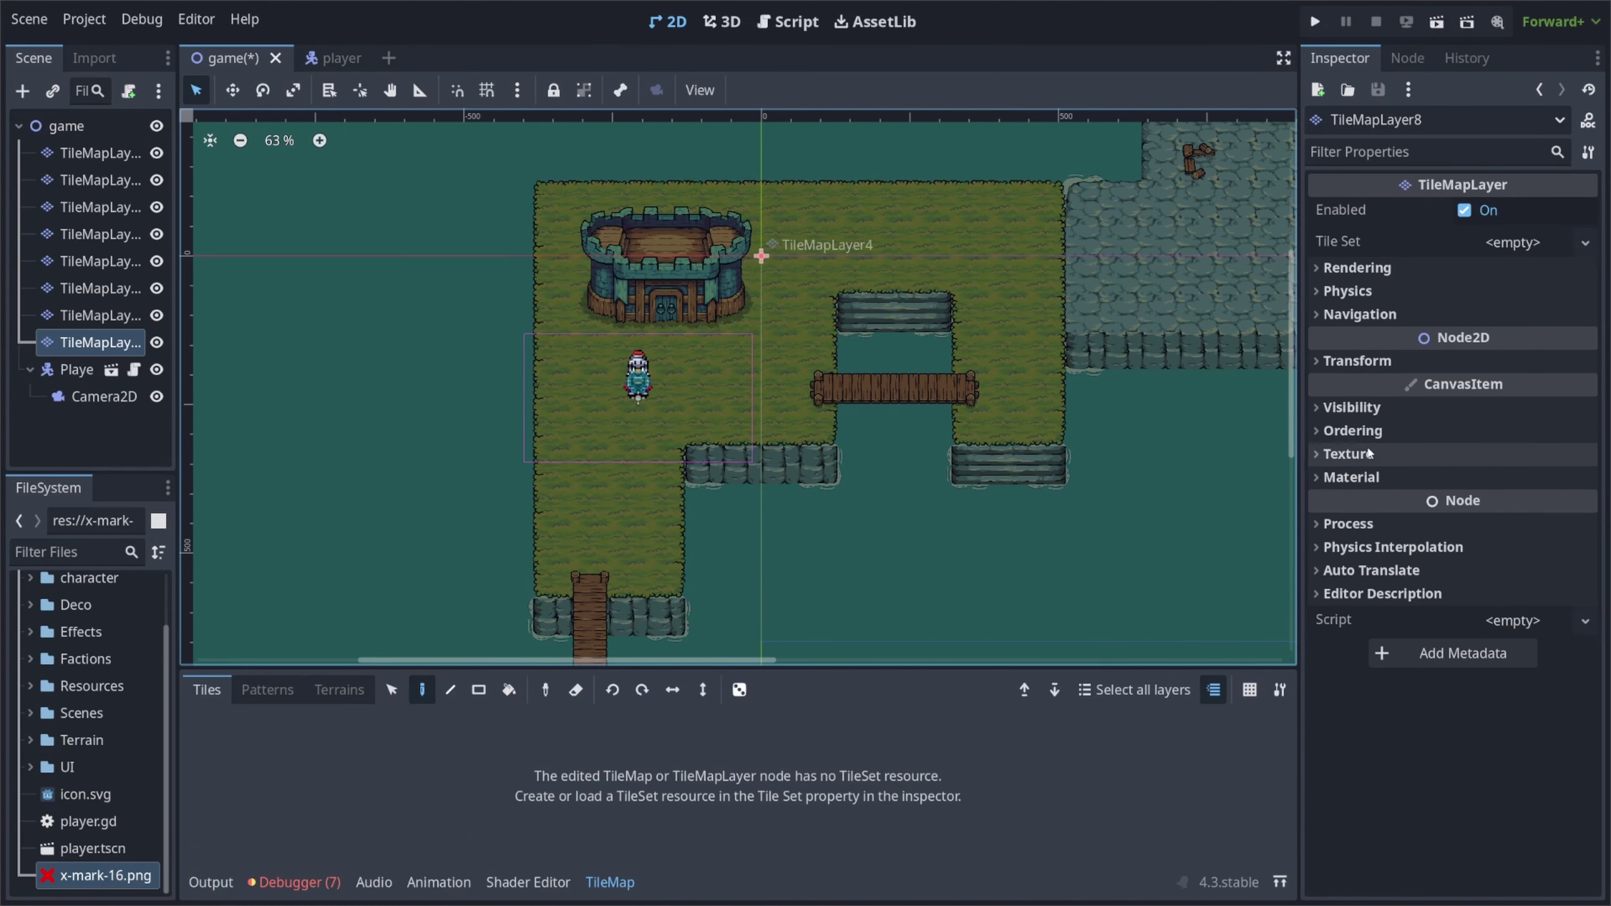
Assign a new TileSet with one physics layer to the new TileMapLayer and open the tile set for editing.
click(1515, 243)
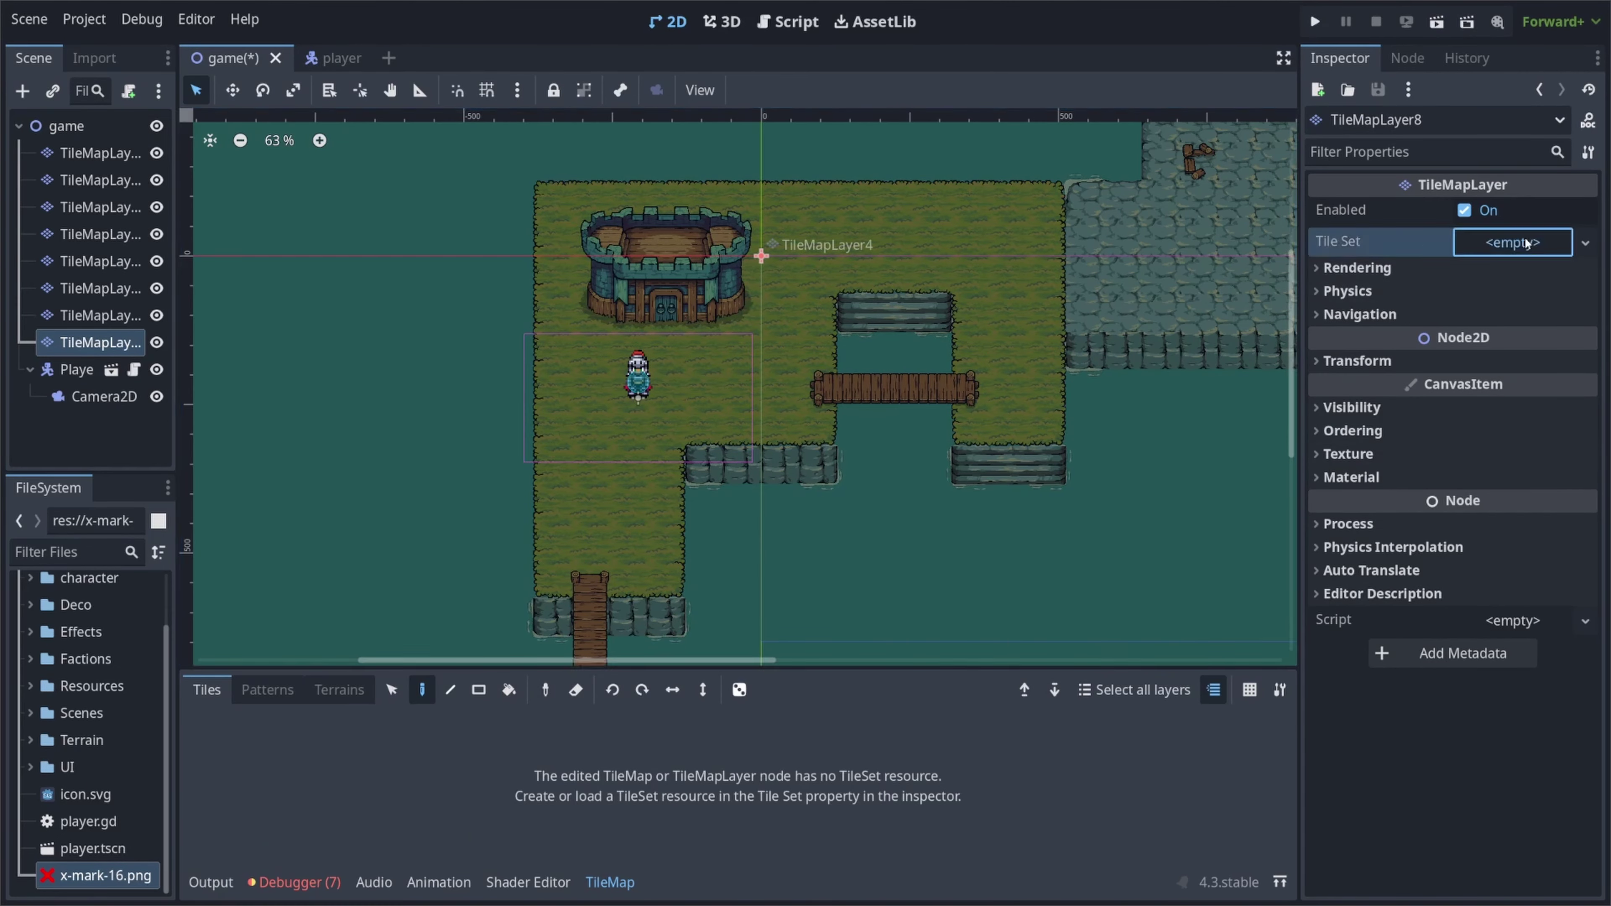
click(1511, 284)
click(1491, 245)
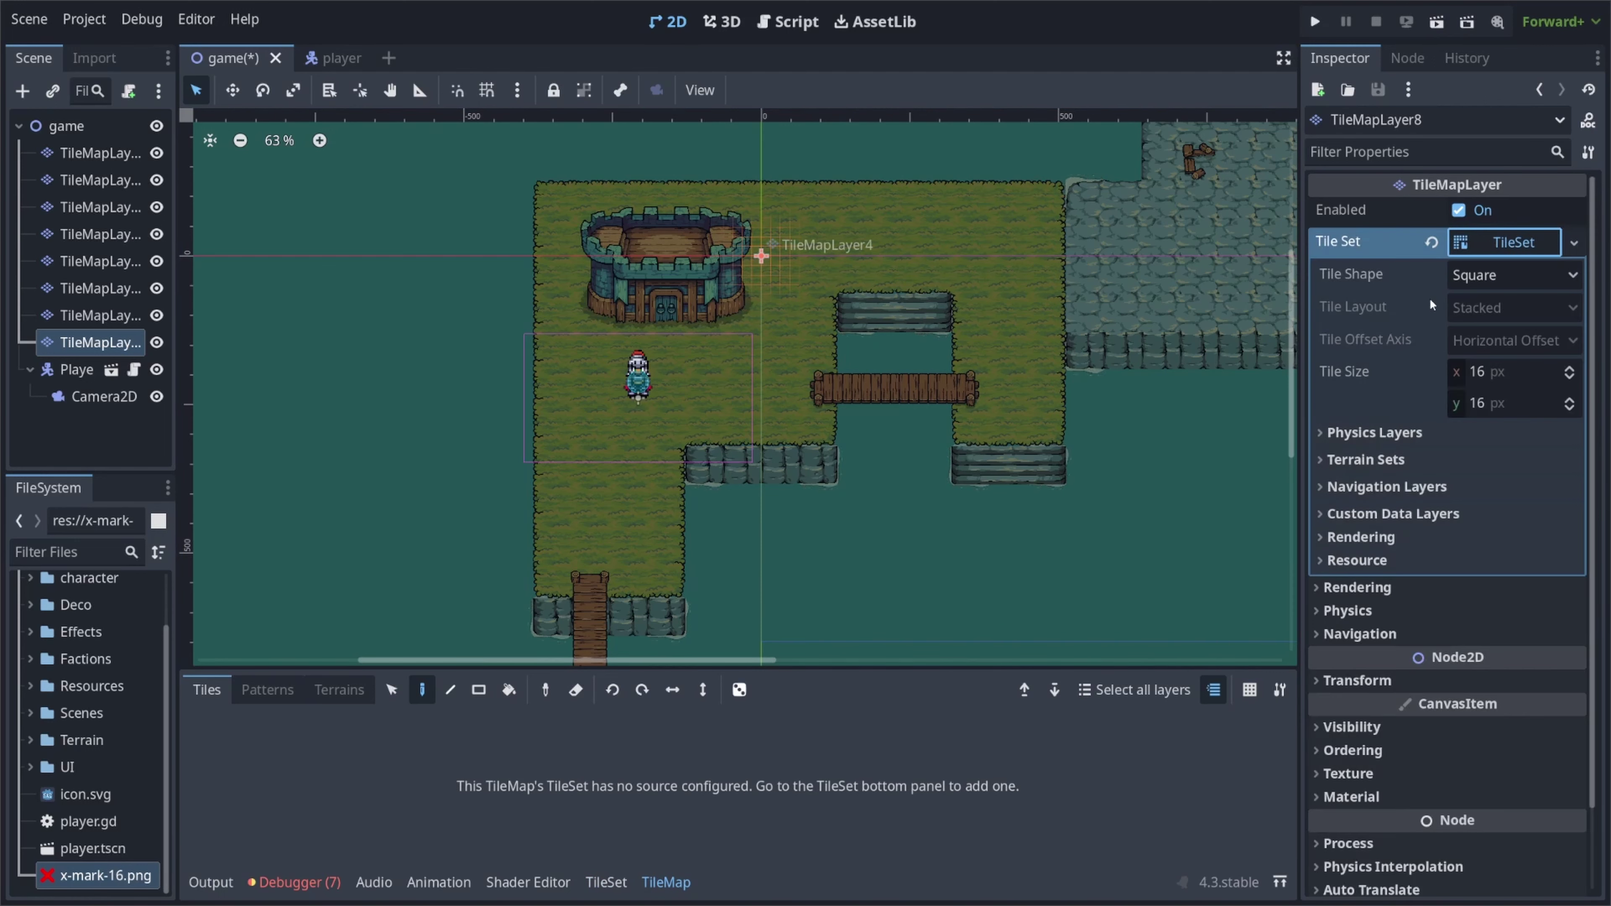
click(1330, 433)
click(1430, 466)
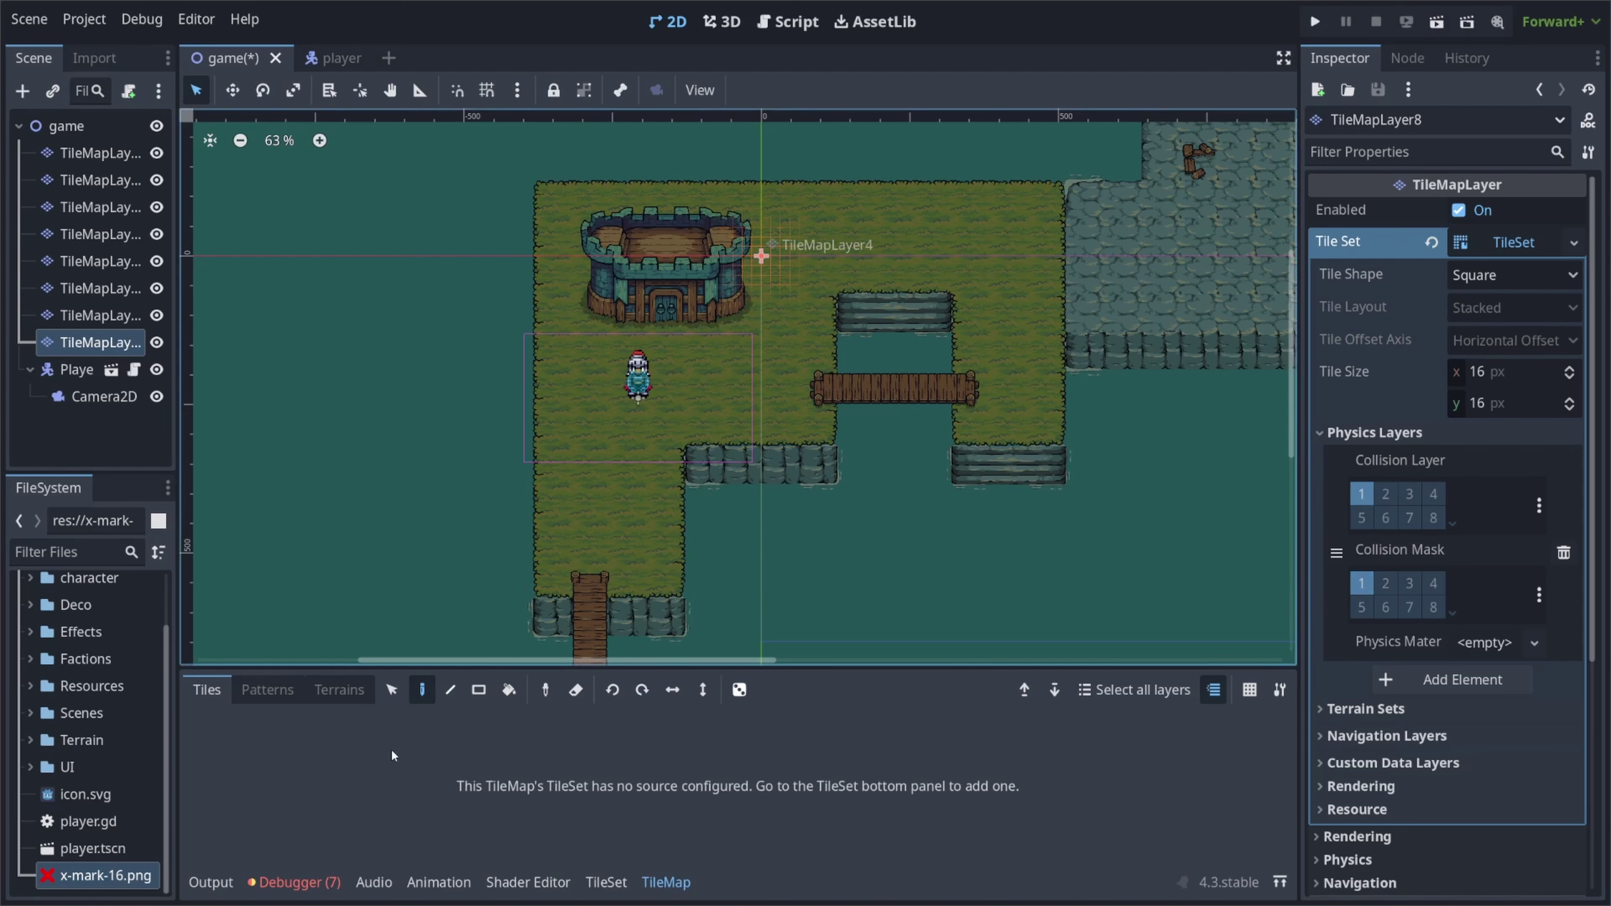
click(624, 888)
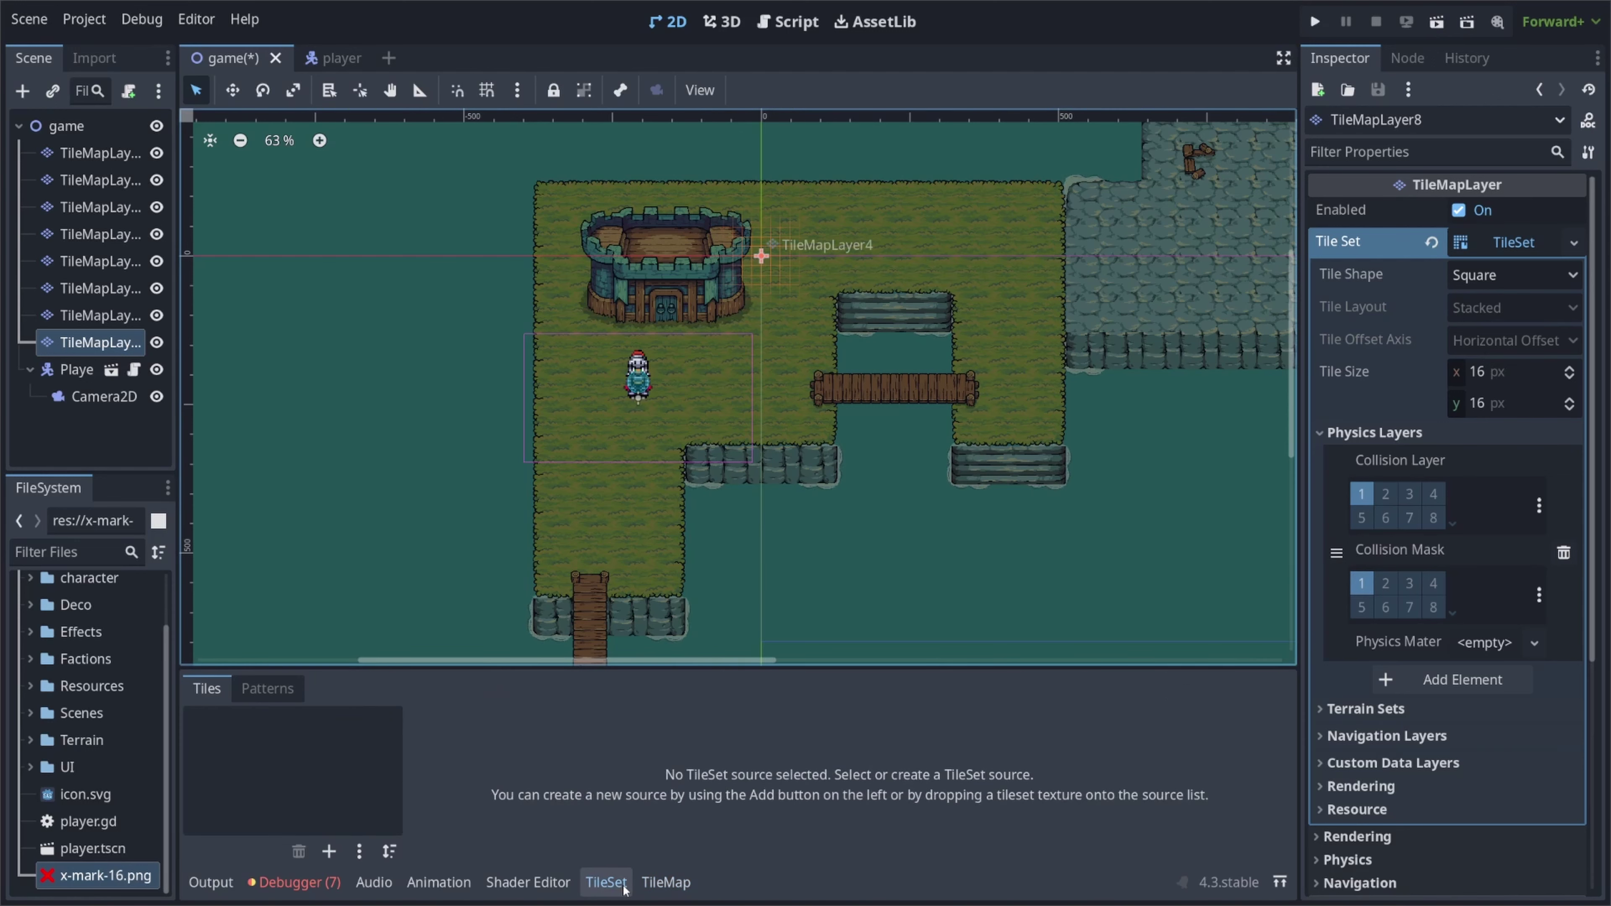
Add x-mark-16.png to the tile set as an atlas source and let its tile be created automatically.
drag(104, 875, 284, 761)
click(746, 486)
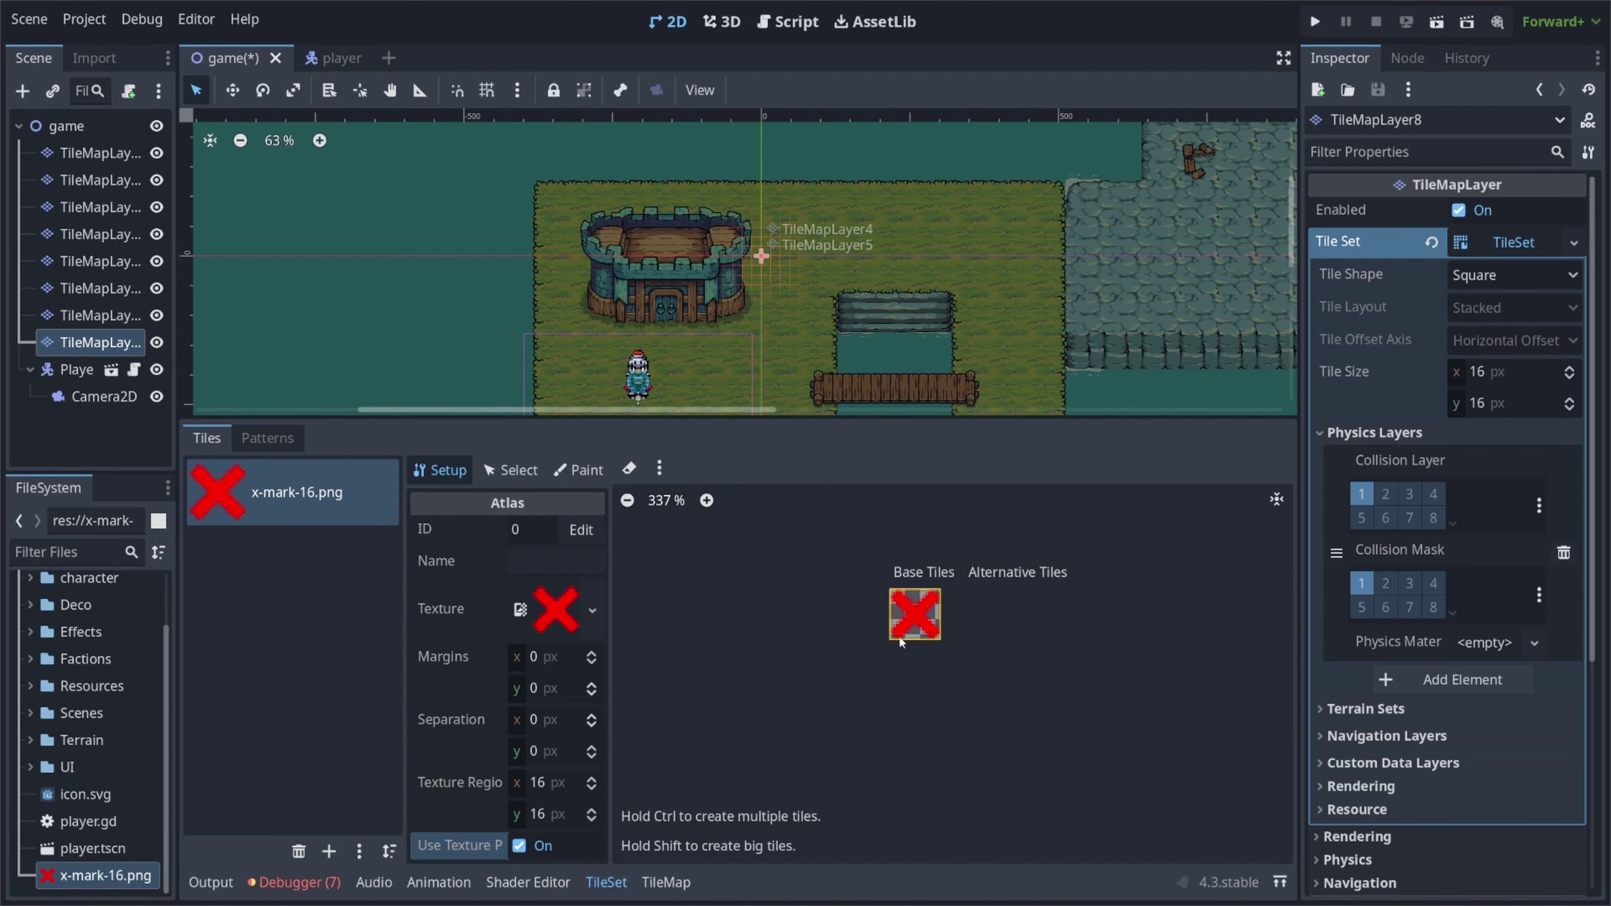
Give the x-mark tile the default full-square collision polygon on Physics Layer 0 and switch to tile painting with an enlarged map view.
click(511, 471)
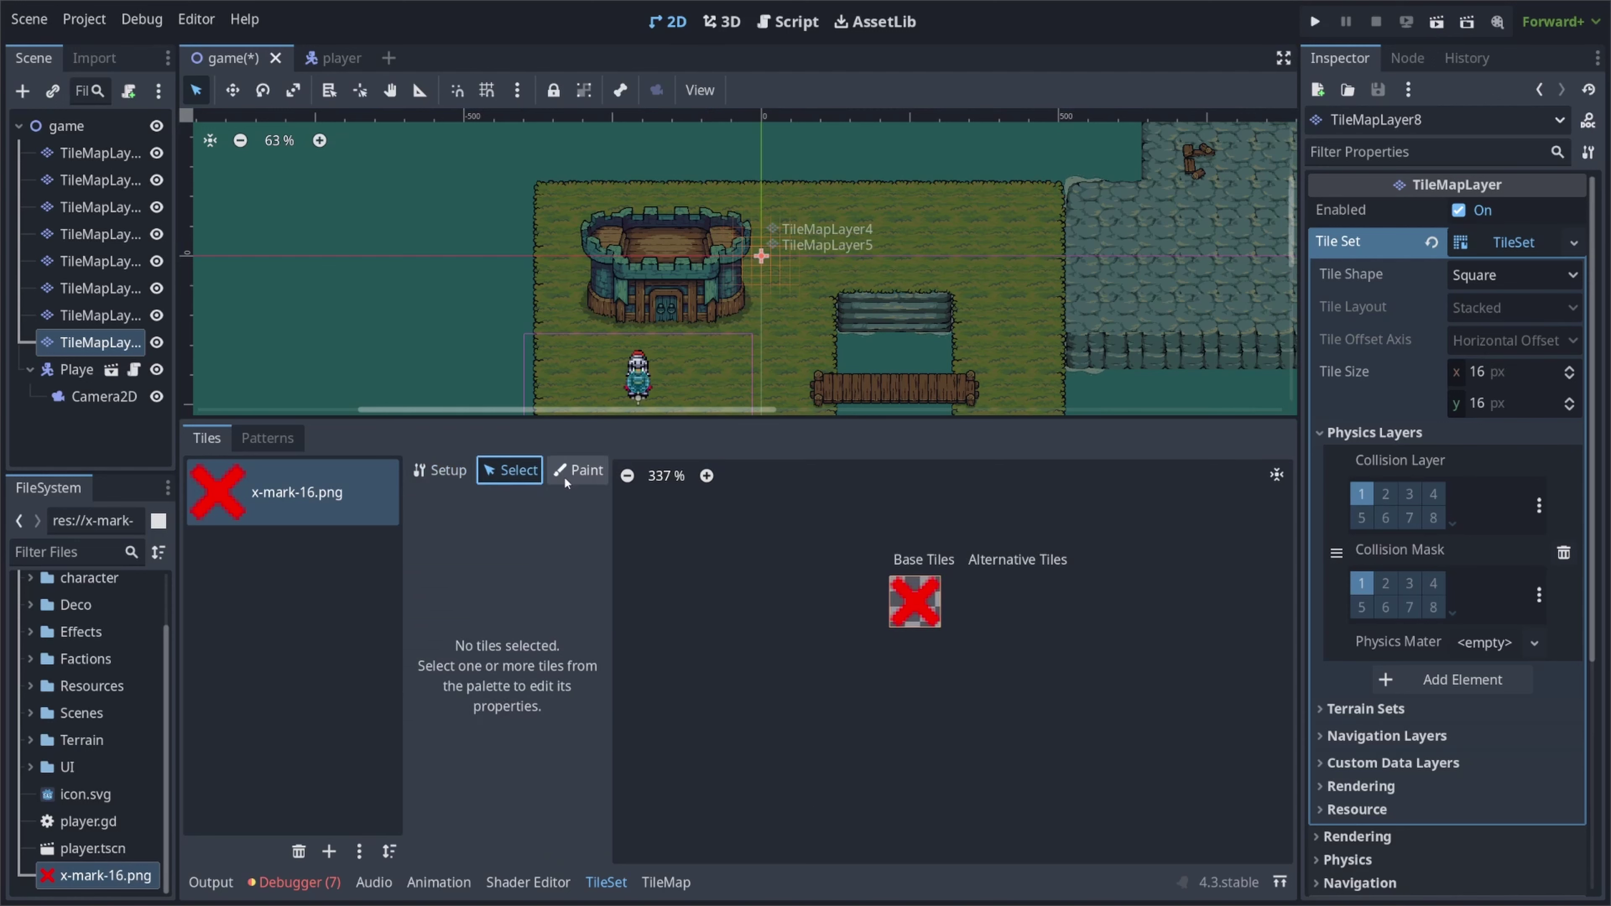
click(942, 638)
scroll(448, 625, up, 3)
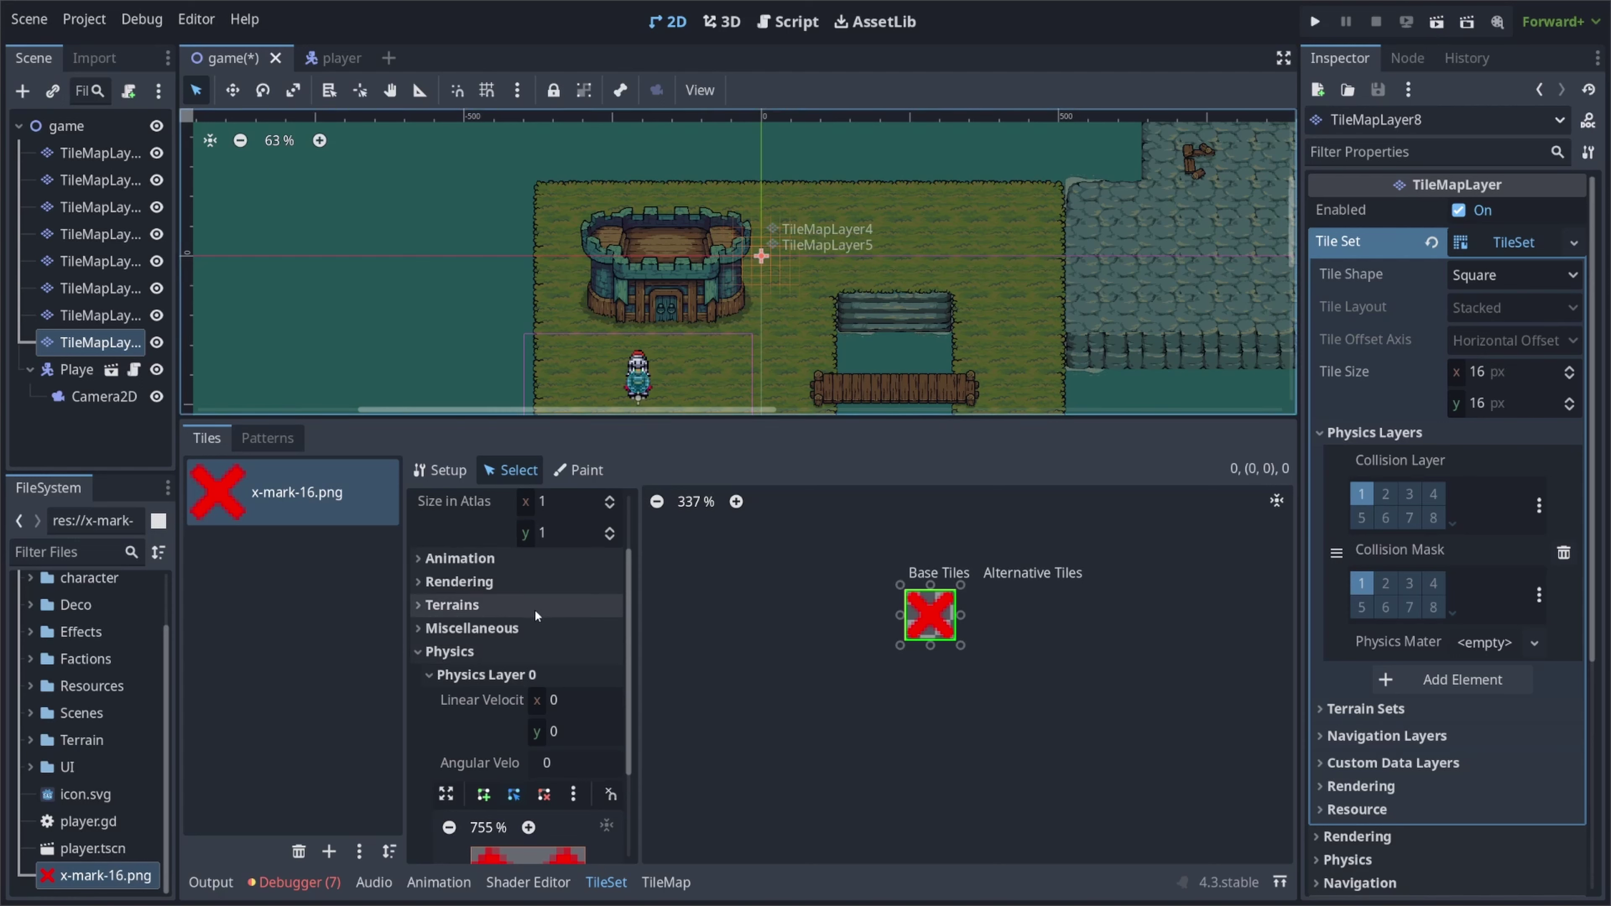
scroll(510, 704, down, 3)
click(573, 656)
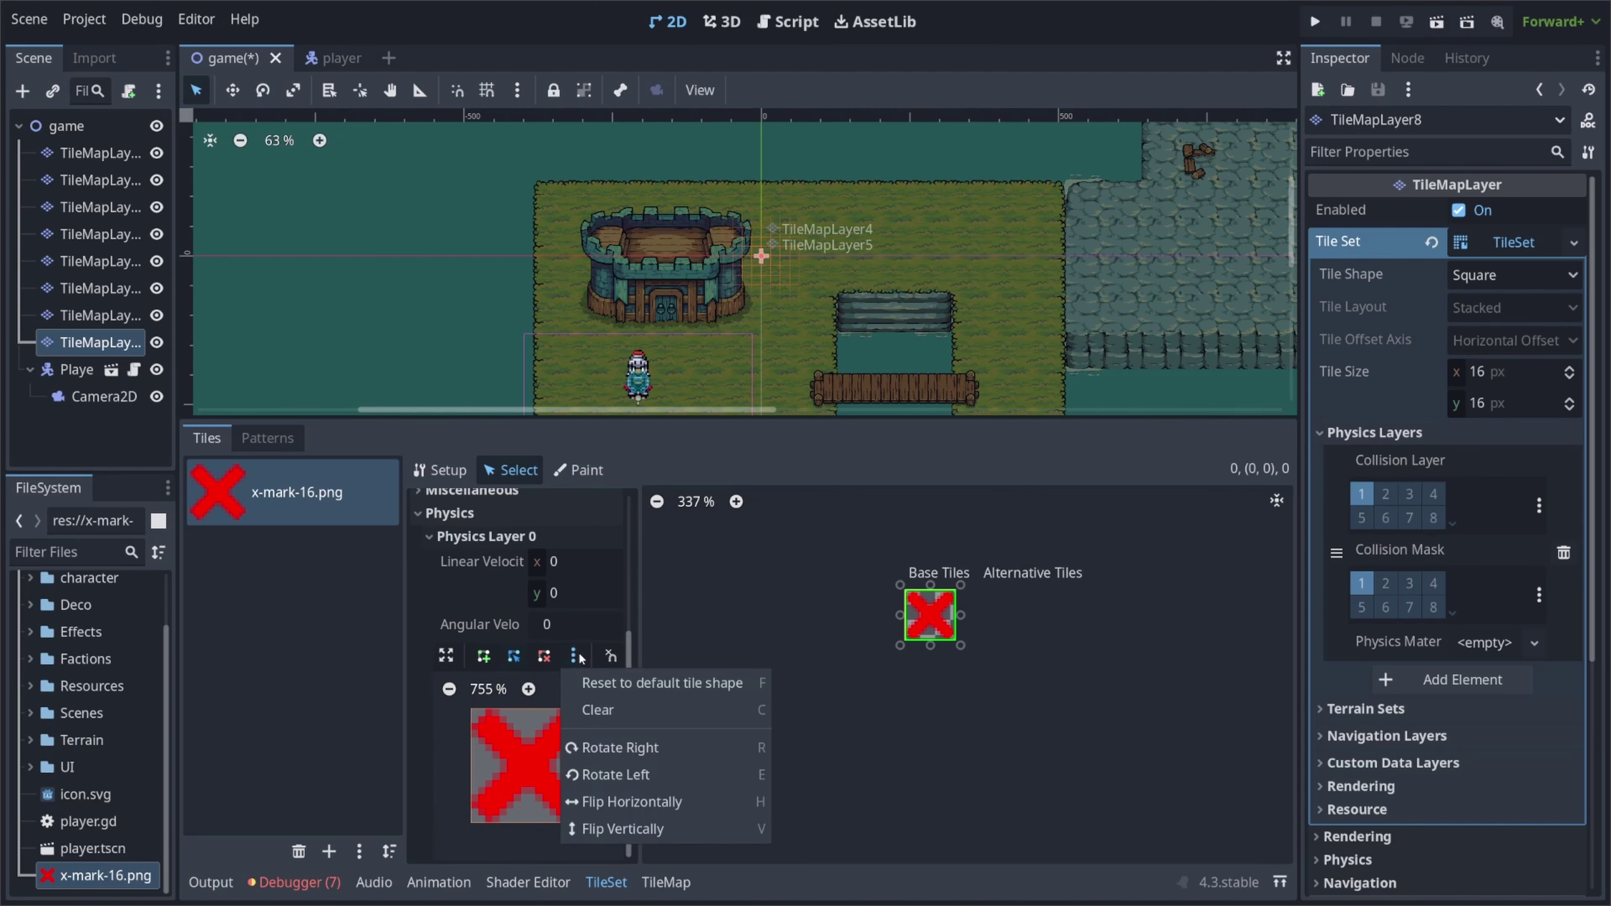
click(617, 684)
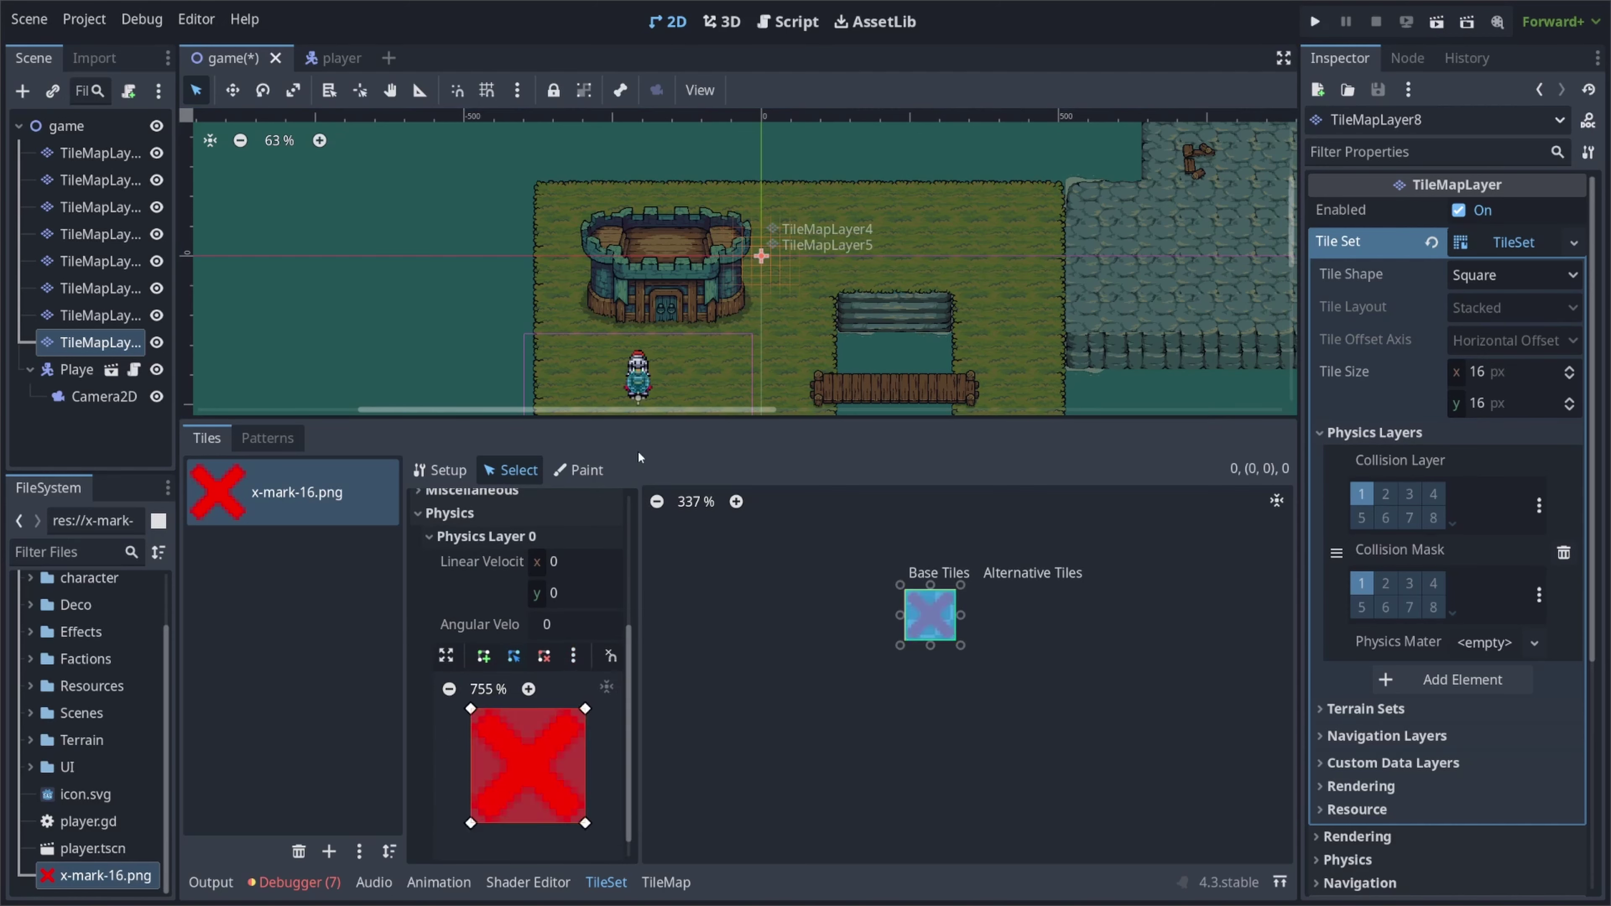
click(665, 882)
drag(730, 421, 730, 670)
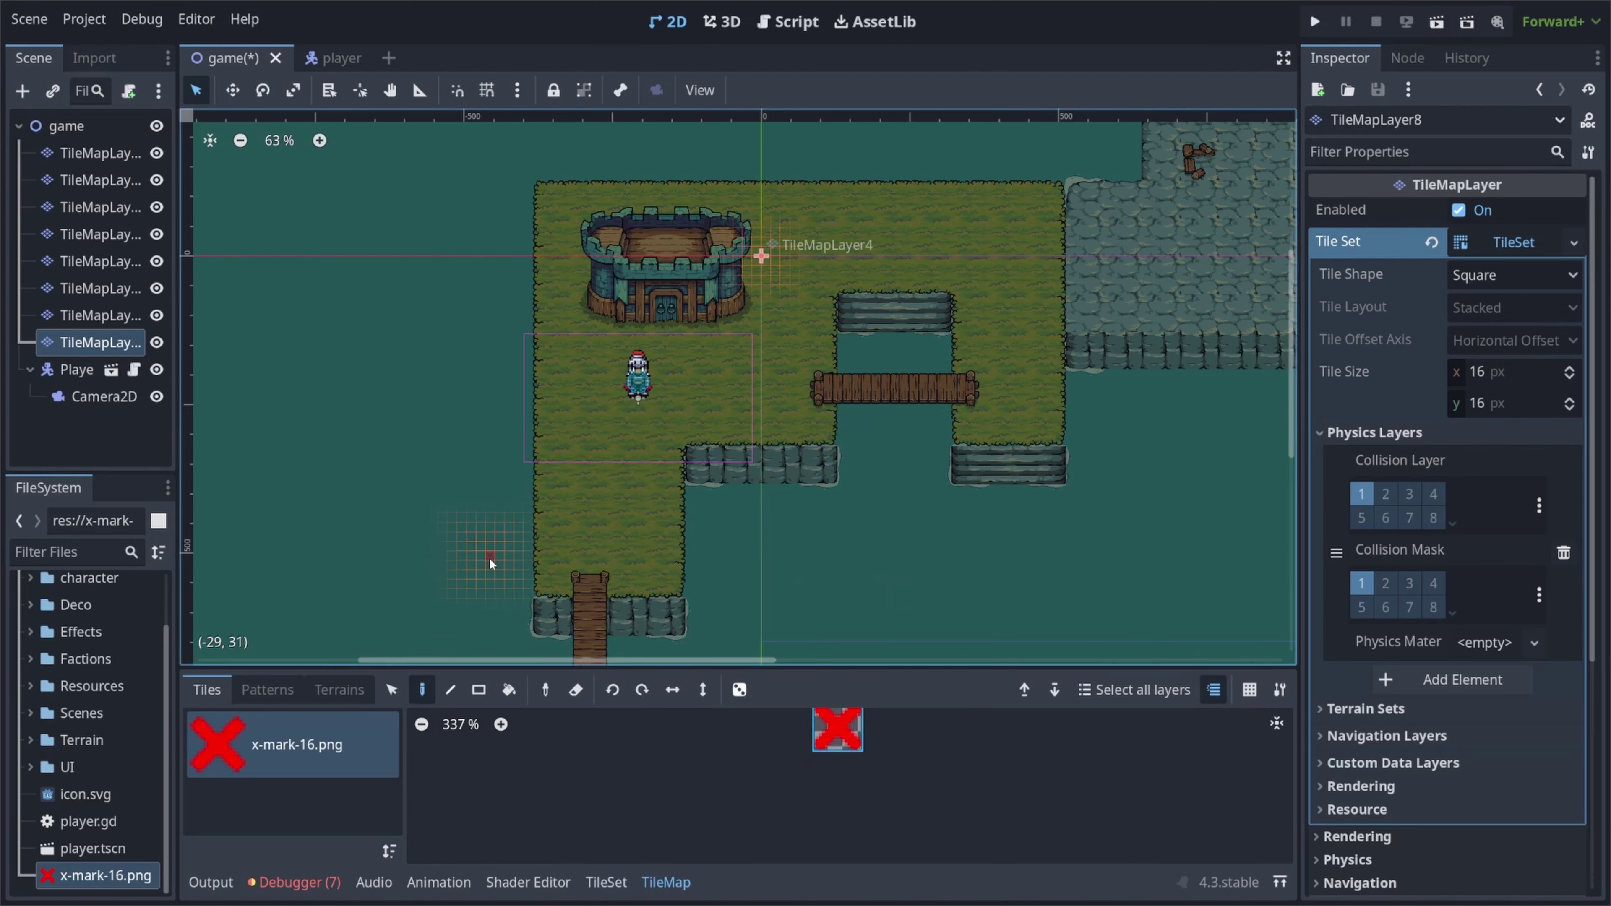
drag(520, 610, 529, 249)
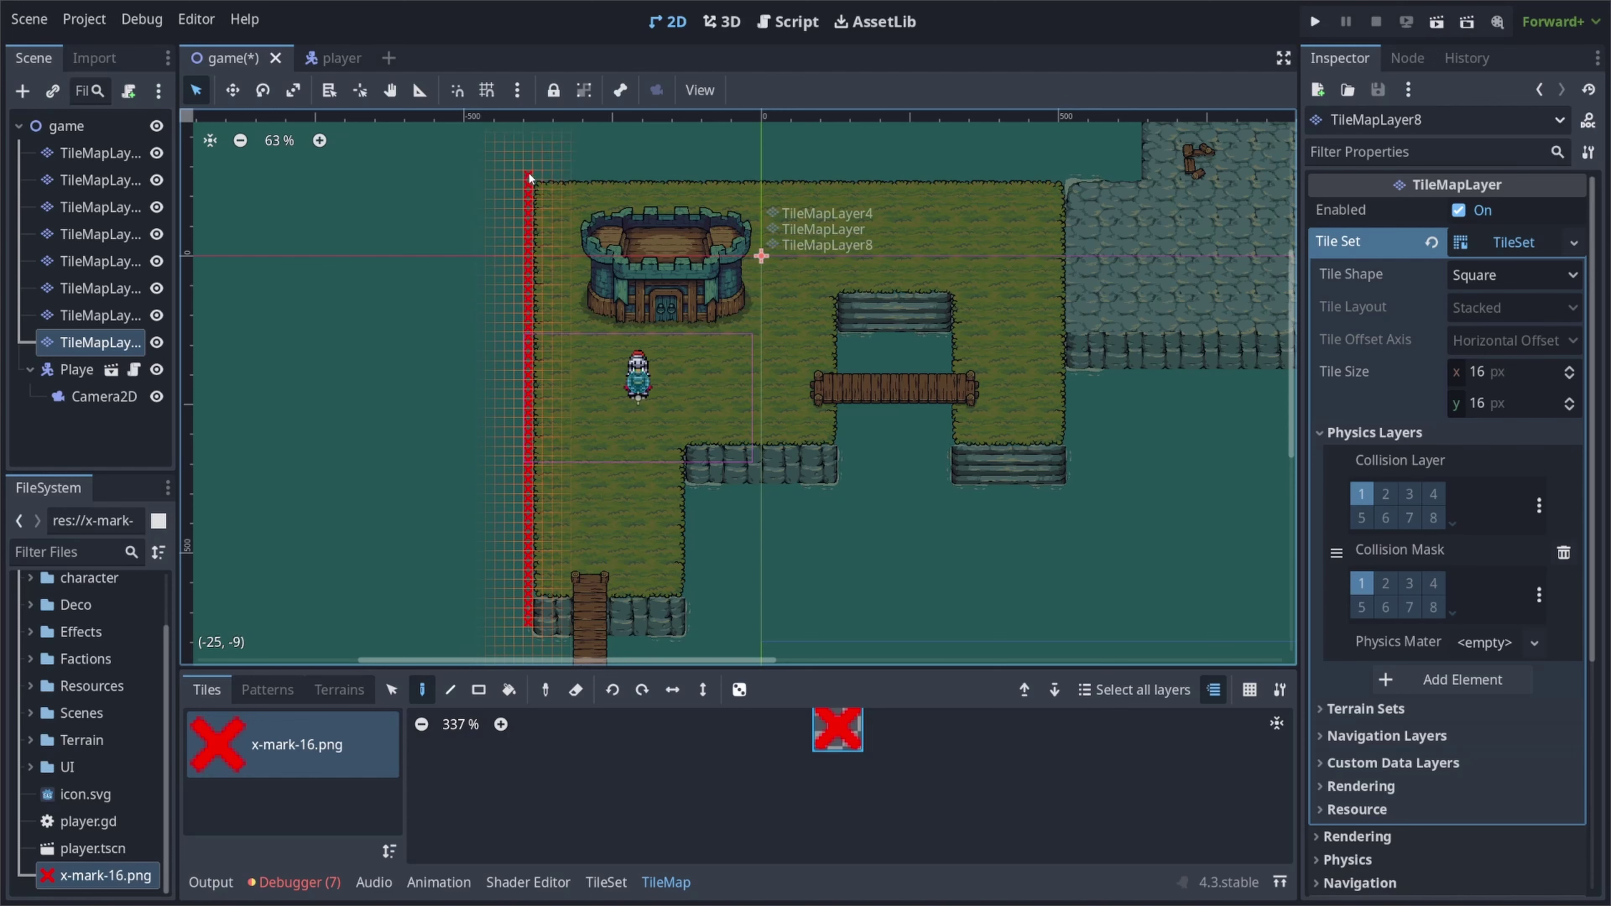
drag(529, 178, 569, 168)
key(ctrl+z)
Paint straight lines of x-mark tiles along the grass area's left and upper edges and around the water gap by the wooden bridge.
click(450, 690)
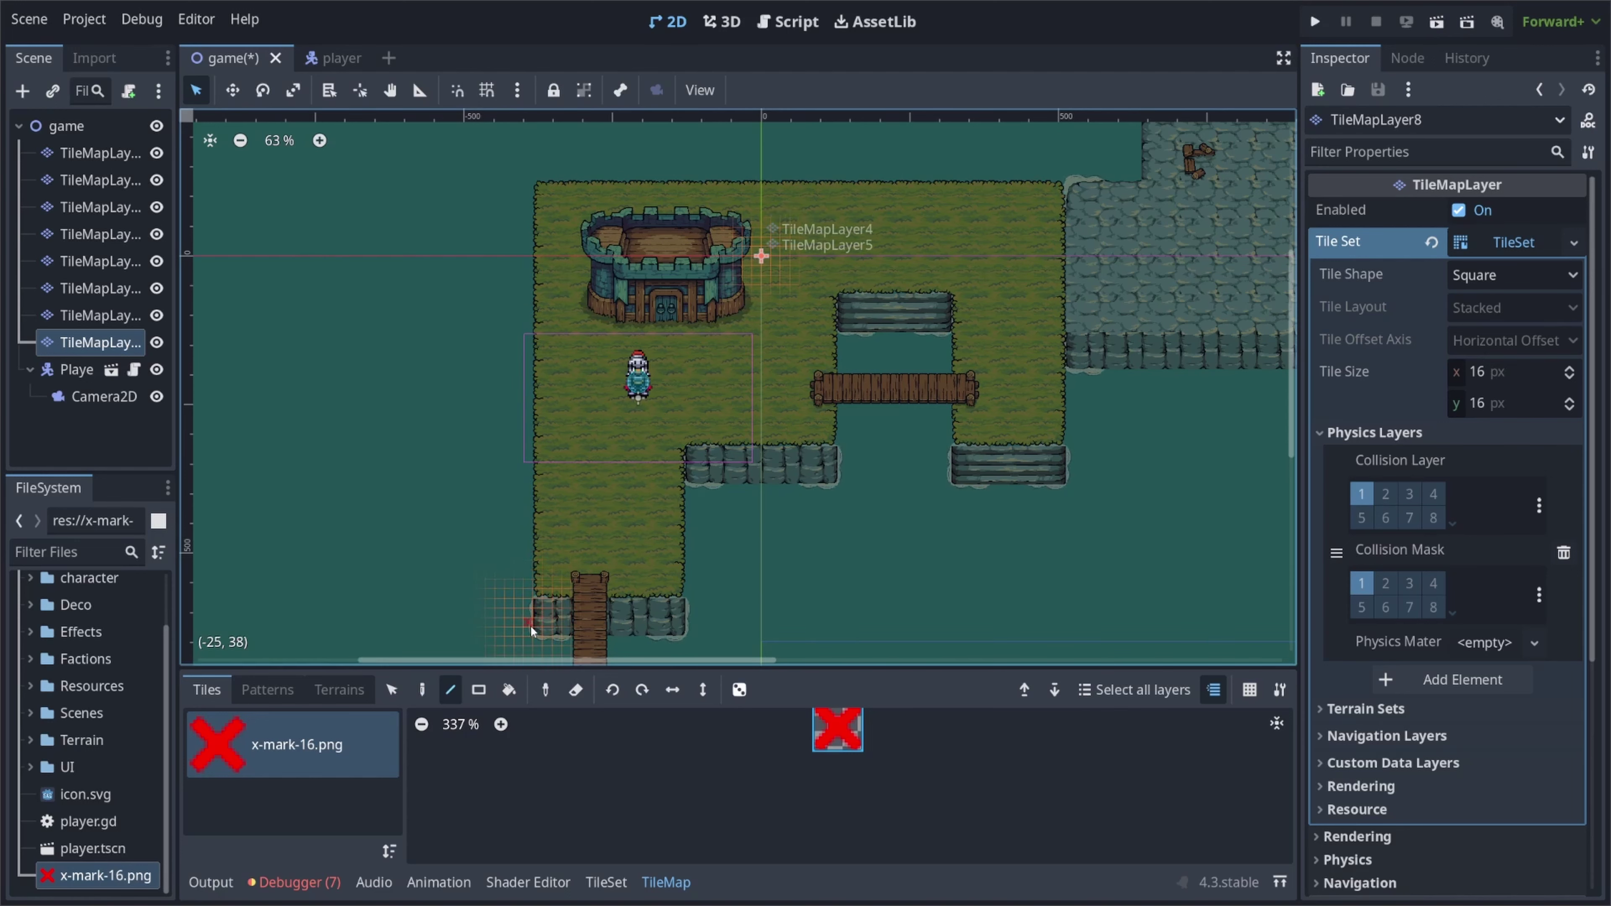
drag(528, 627, 1055, 169)
scroll(857, 372, up, 2)
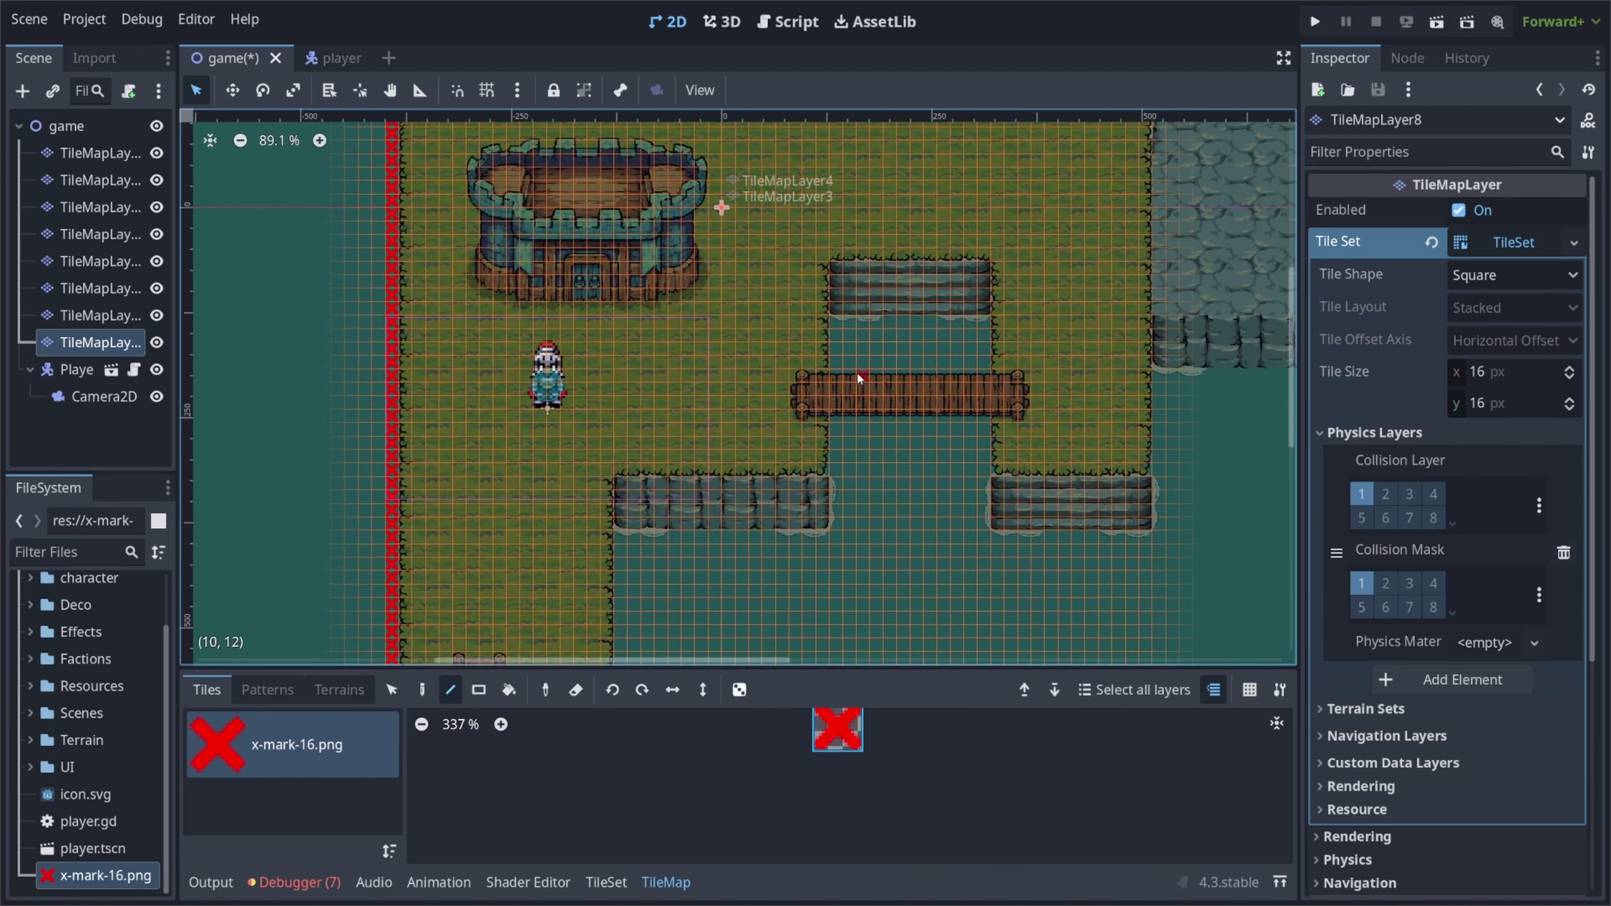
mouse_move(702, 438)
mouse_down()
mouse_move(701, 545)
mouse_move(471, 550)
mouse_up()
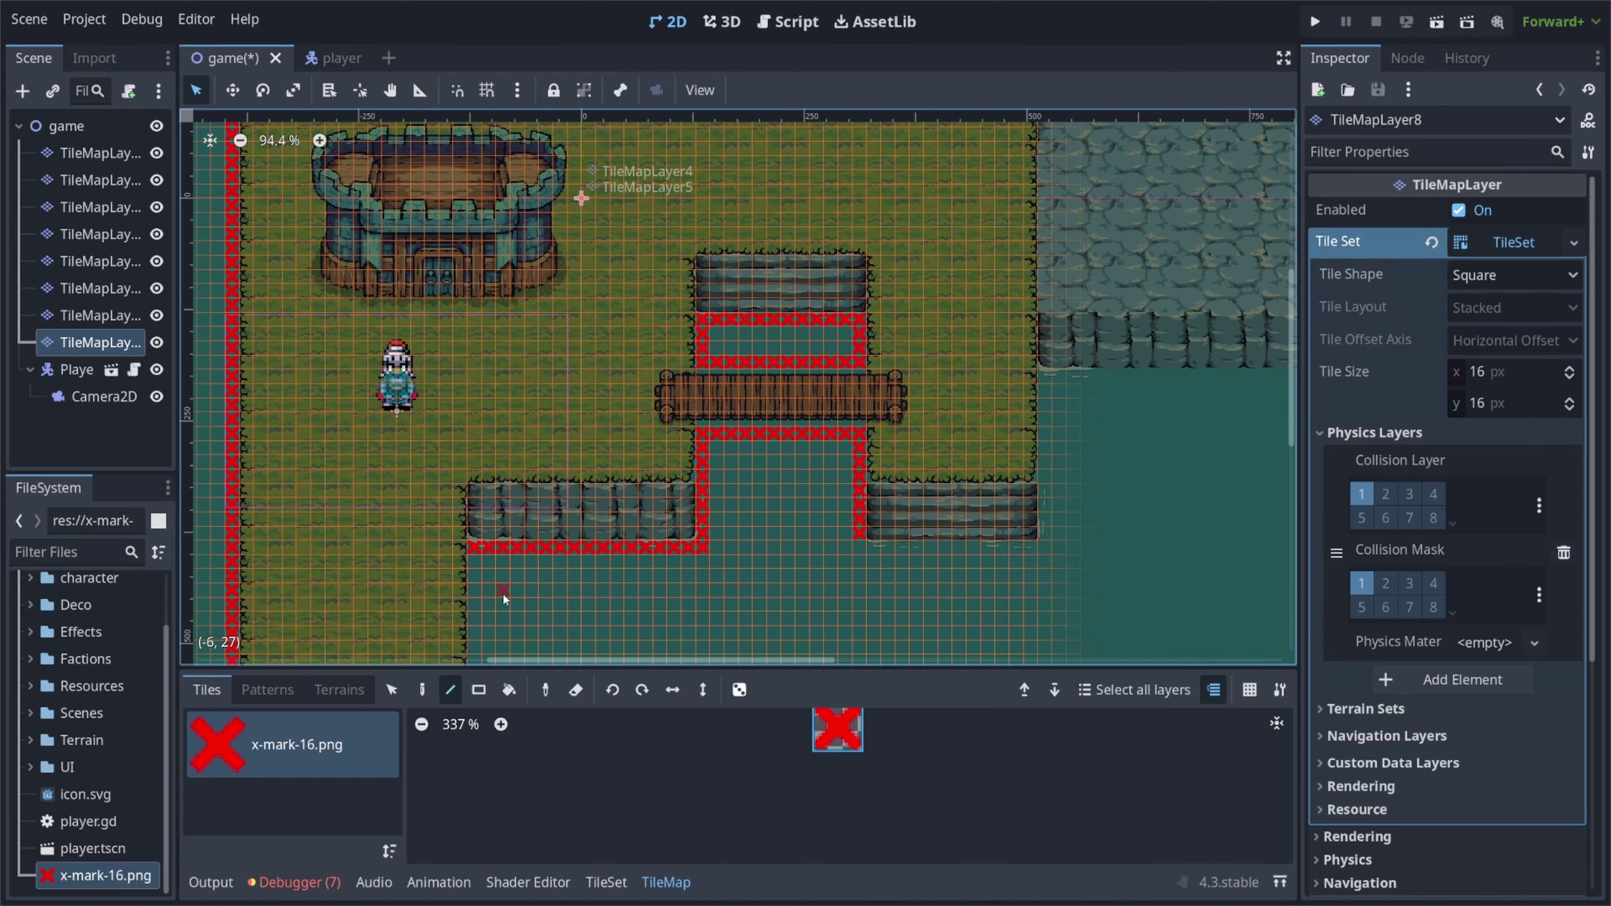
Continue the x-mark lines down the lower grass strip, under its cliff and around the vertical wooden bridge.
middle_drag(550, 377, 630, 274)
scroll(682, 405, down, 3)
middle_drag(571, 512, 648, 344)
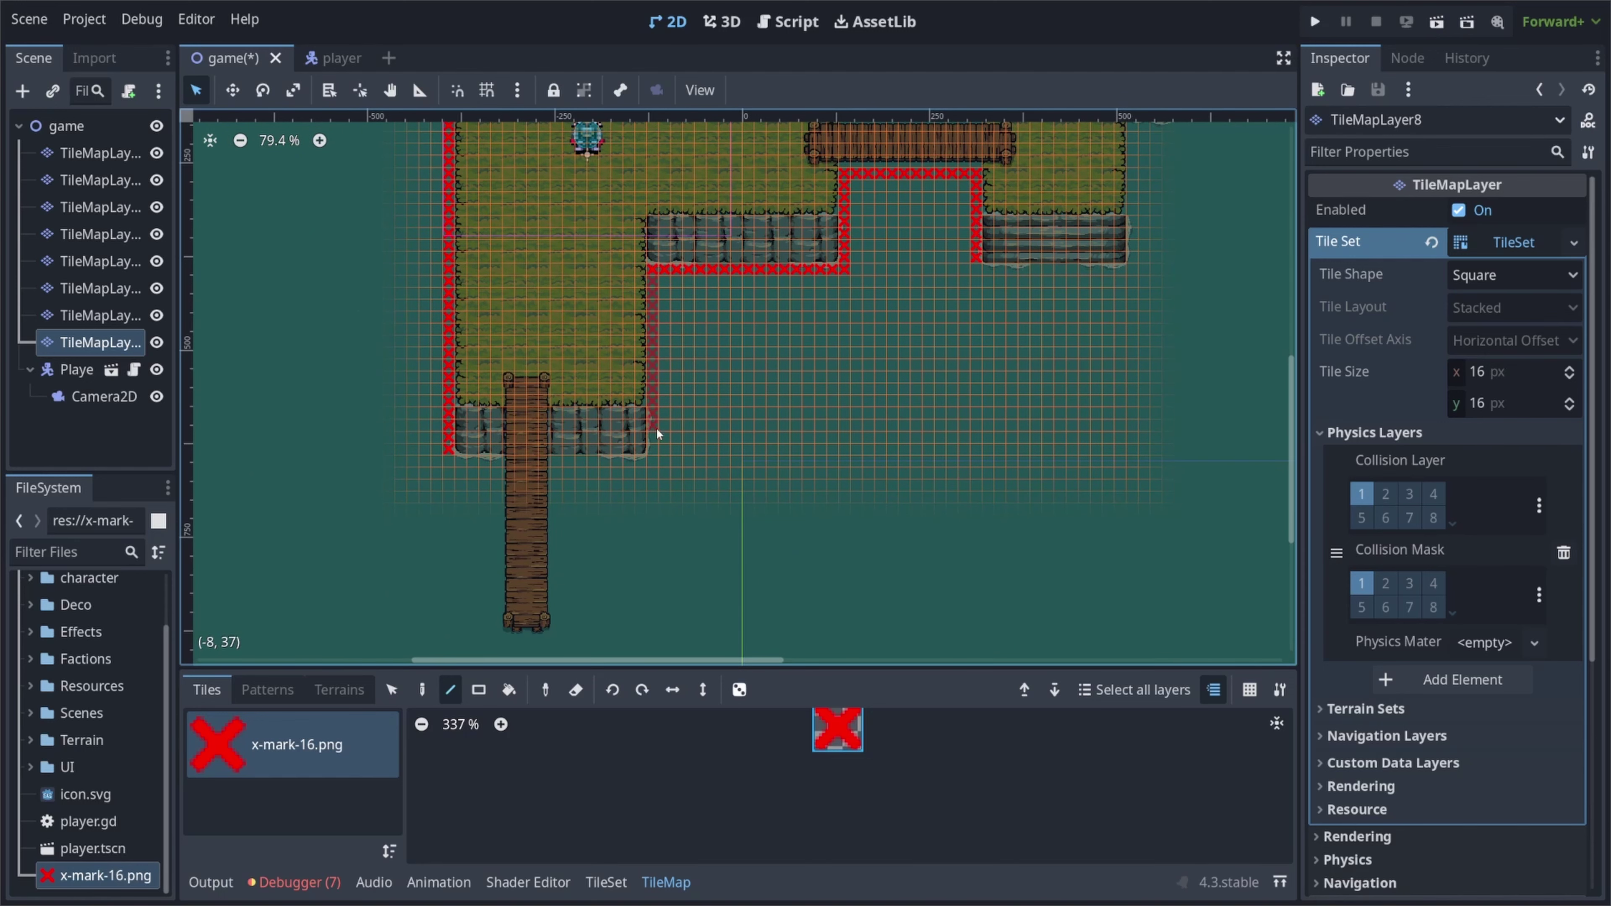
drag(657, 432, 653, 461)
drag(653, 461, 557, 462)
middle_drag(587, 475, 641, 420)
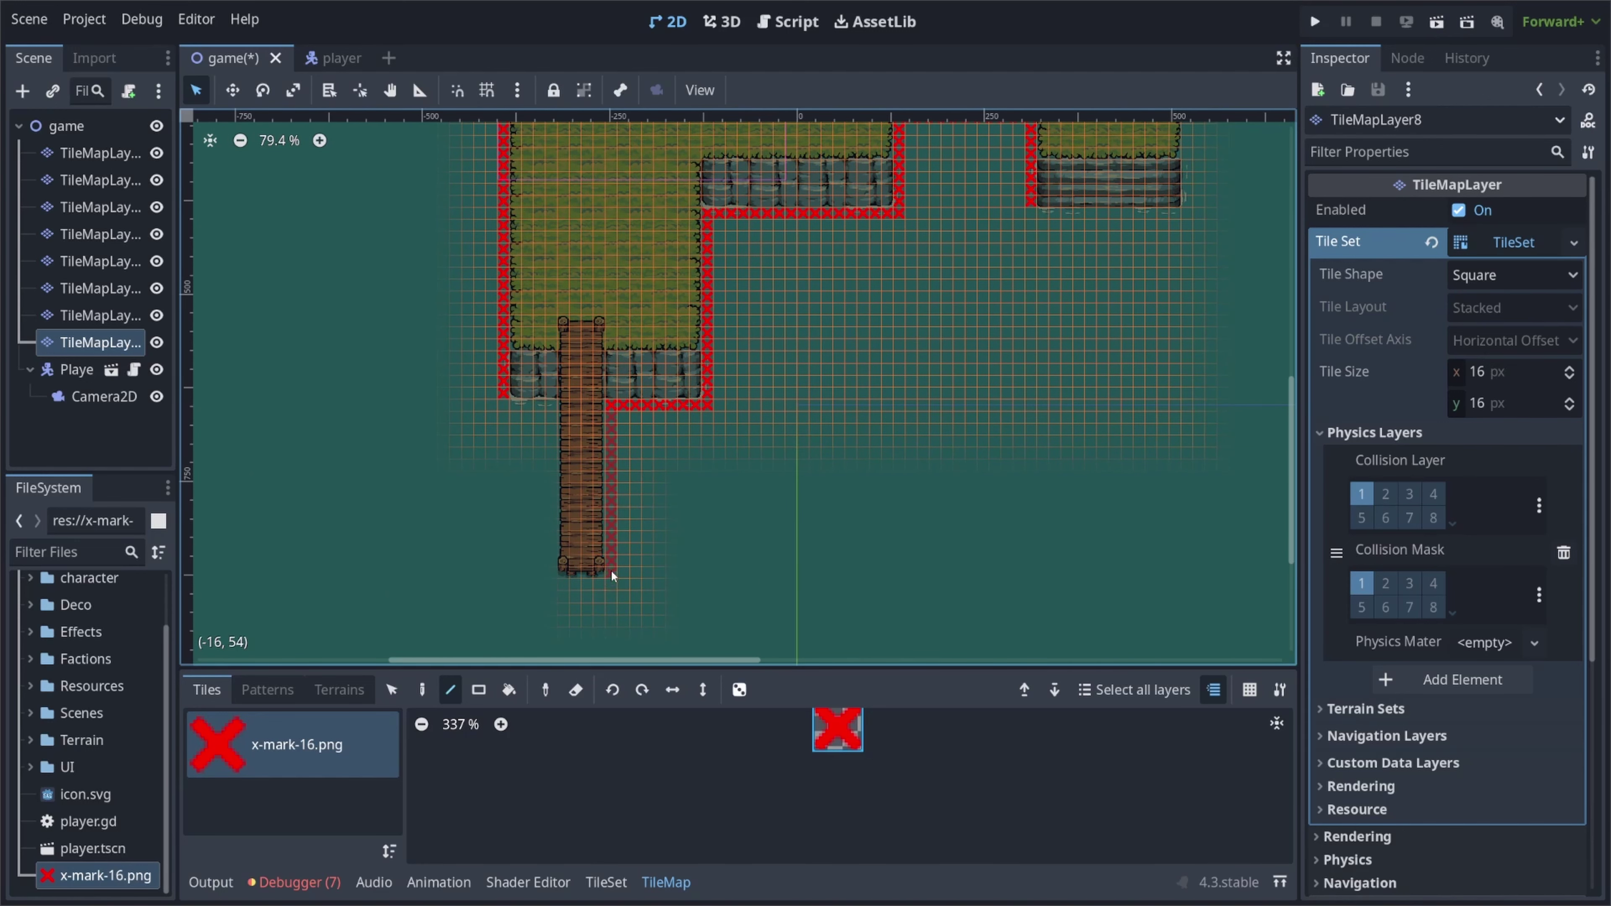
drag(611, 572, 611, 577)
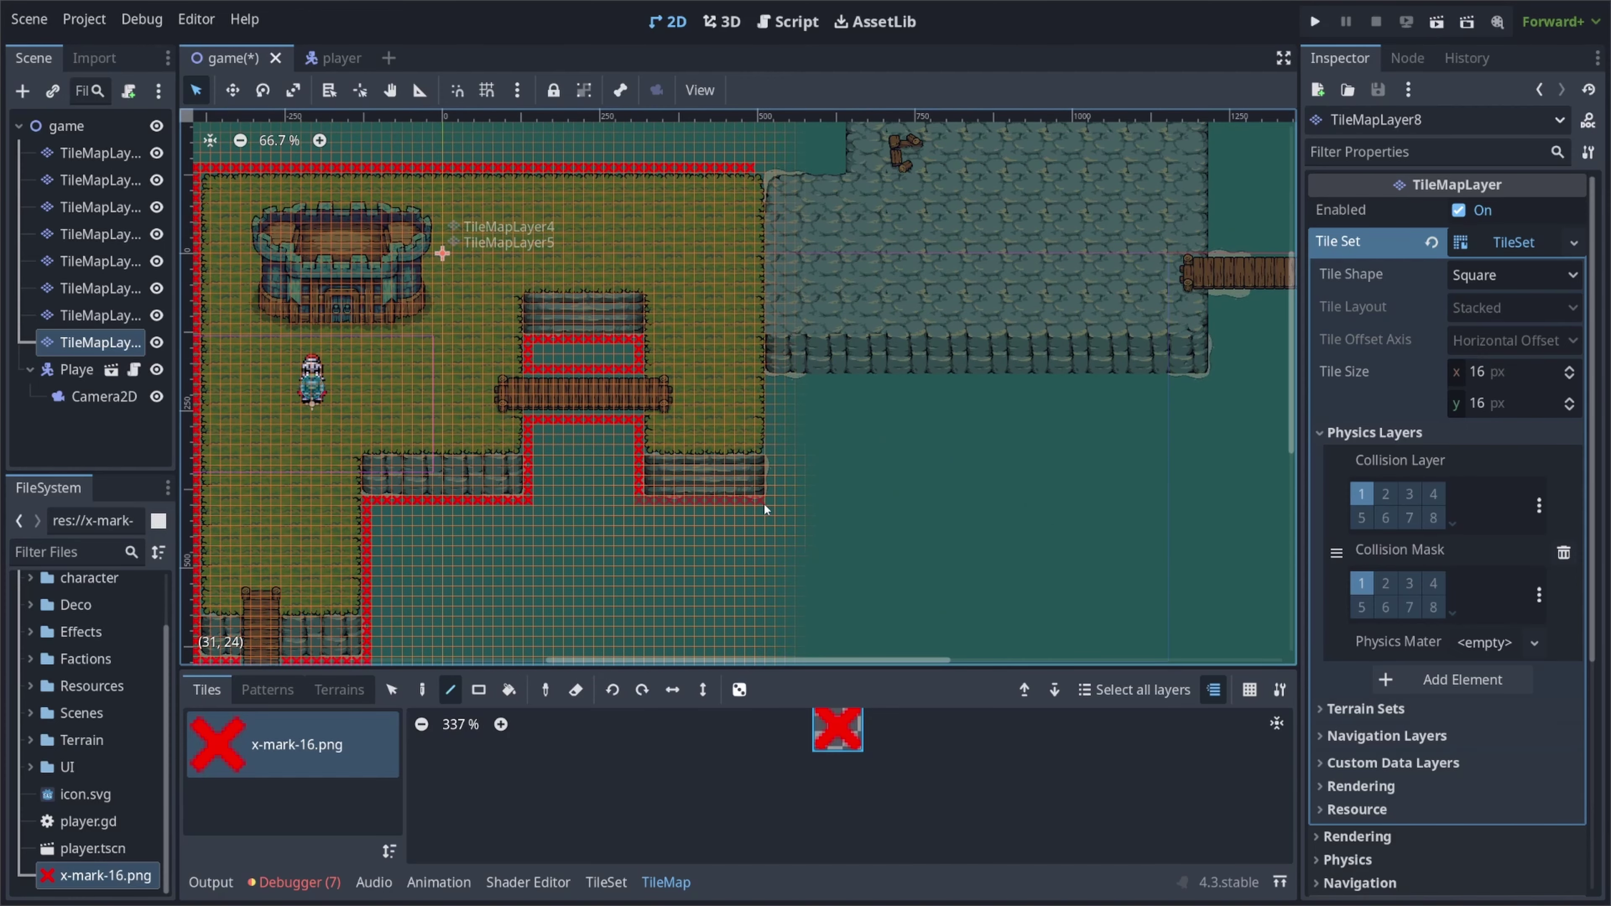
Paint x-mark lines from the first grass area under the stone plateau and second bridge, and around the eastern grass area.
drag(776, 503, 771, 502)
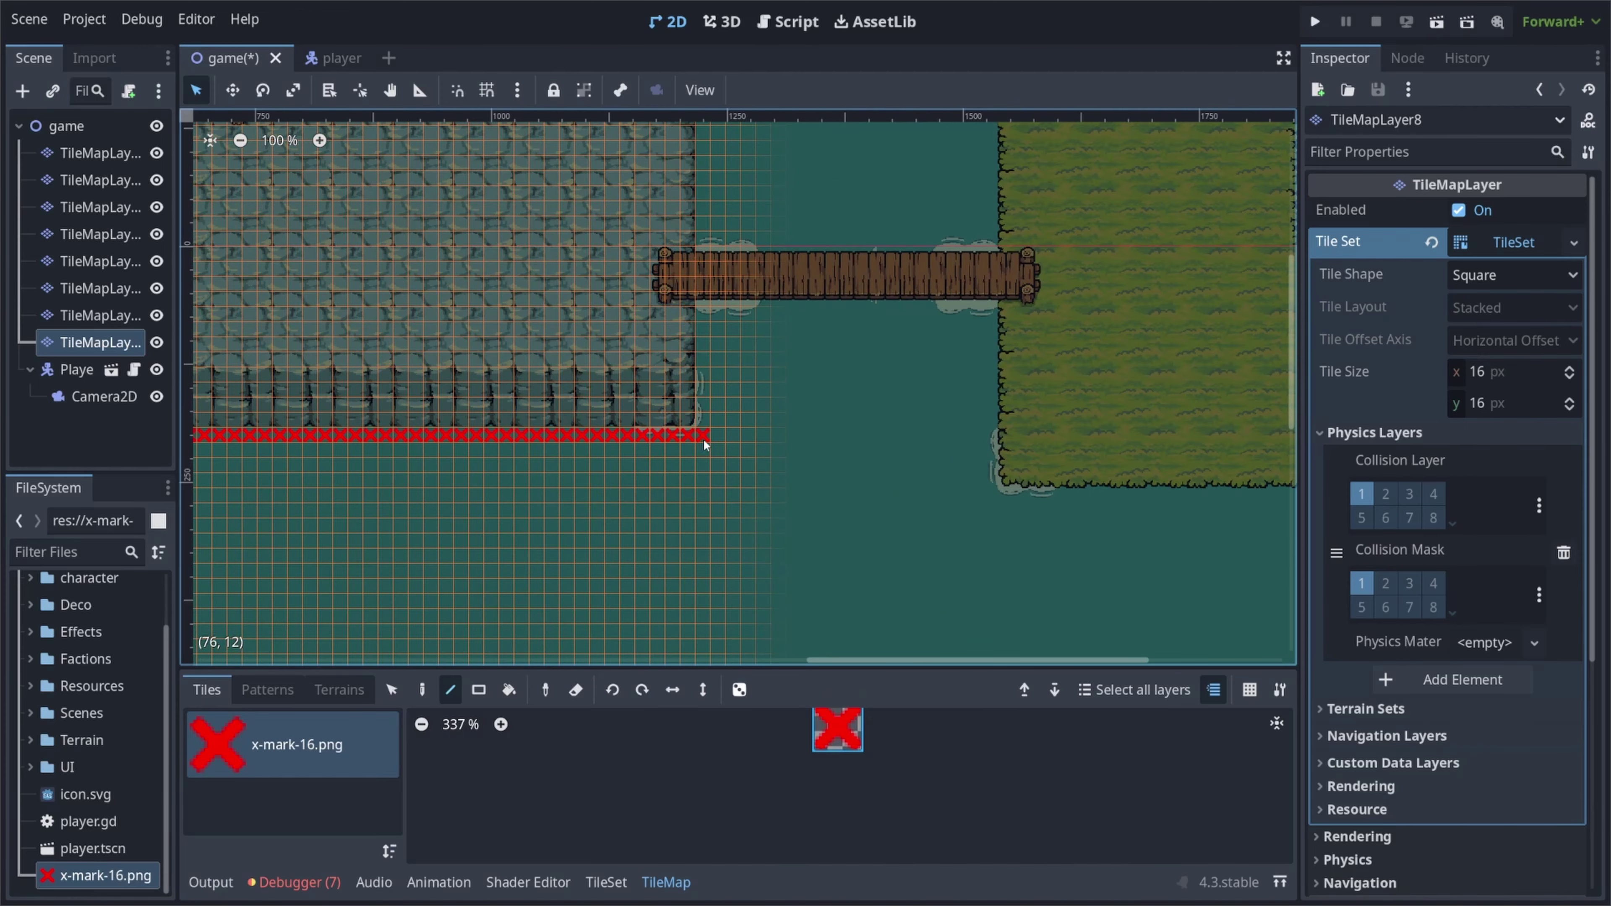
mouse_move(703, 438)
mouse_down()
mouse_move(719, 318)
mouse_move(996, 316)
mouse_move(993, 494)
mouse_up()
middle_drag(993, 493, 575, 374)
drag(576, 374, 1066, 379)
middle_drag(1133, 347, 908, 398)
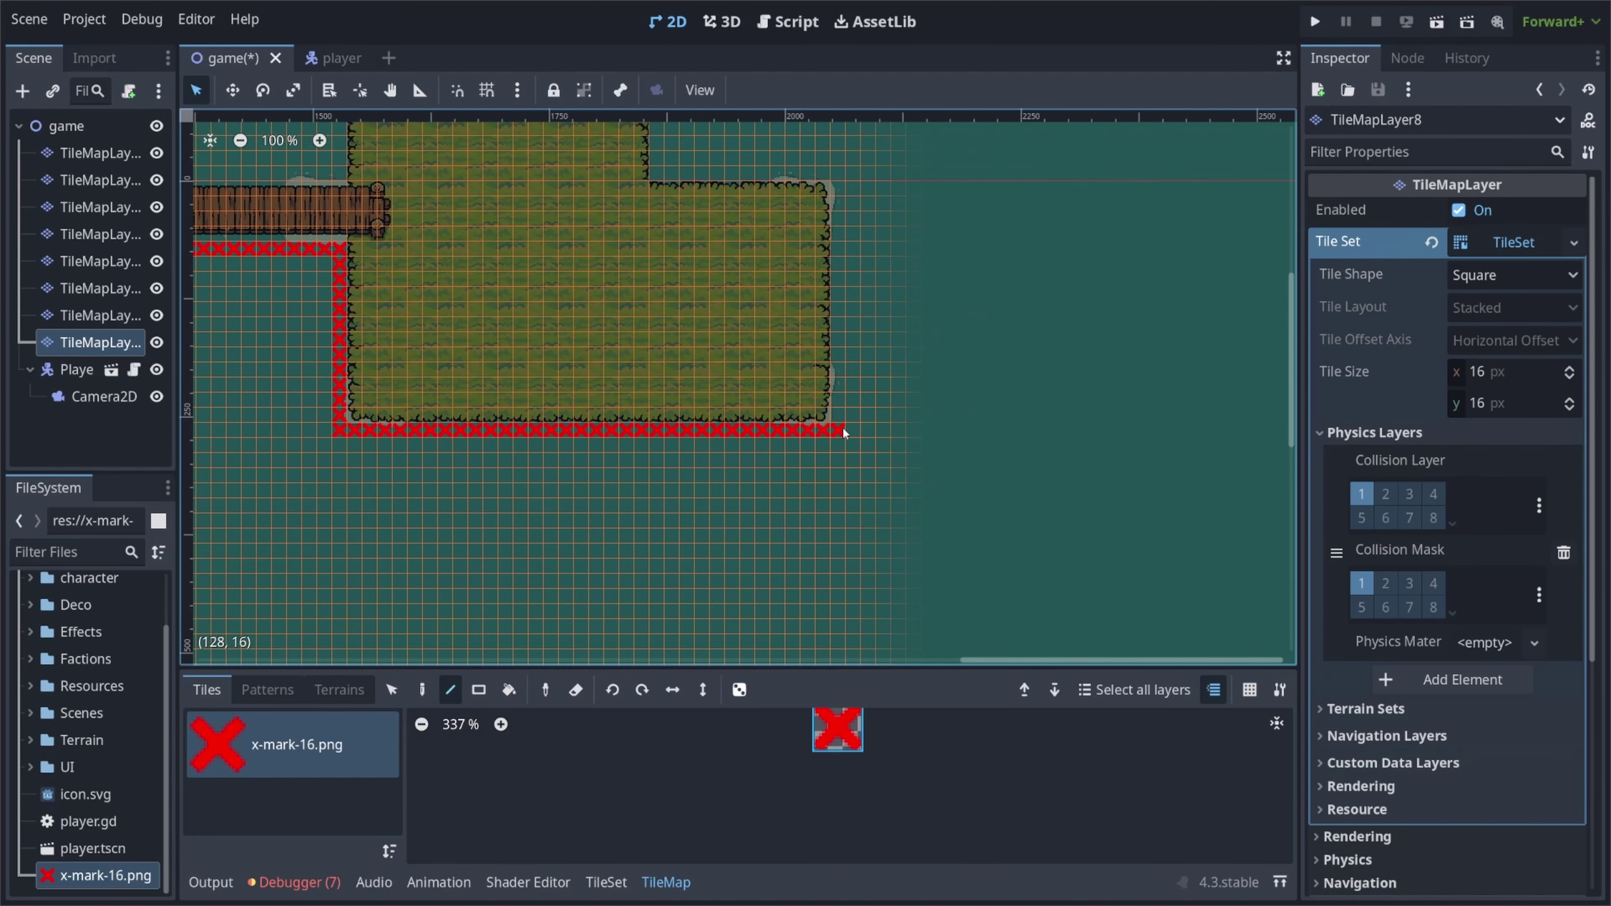
drag(842, 427, 835, 191)
middle_drag(835, 190, 907, 315)
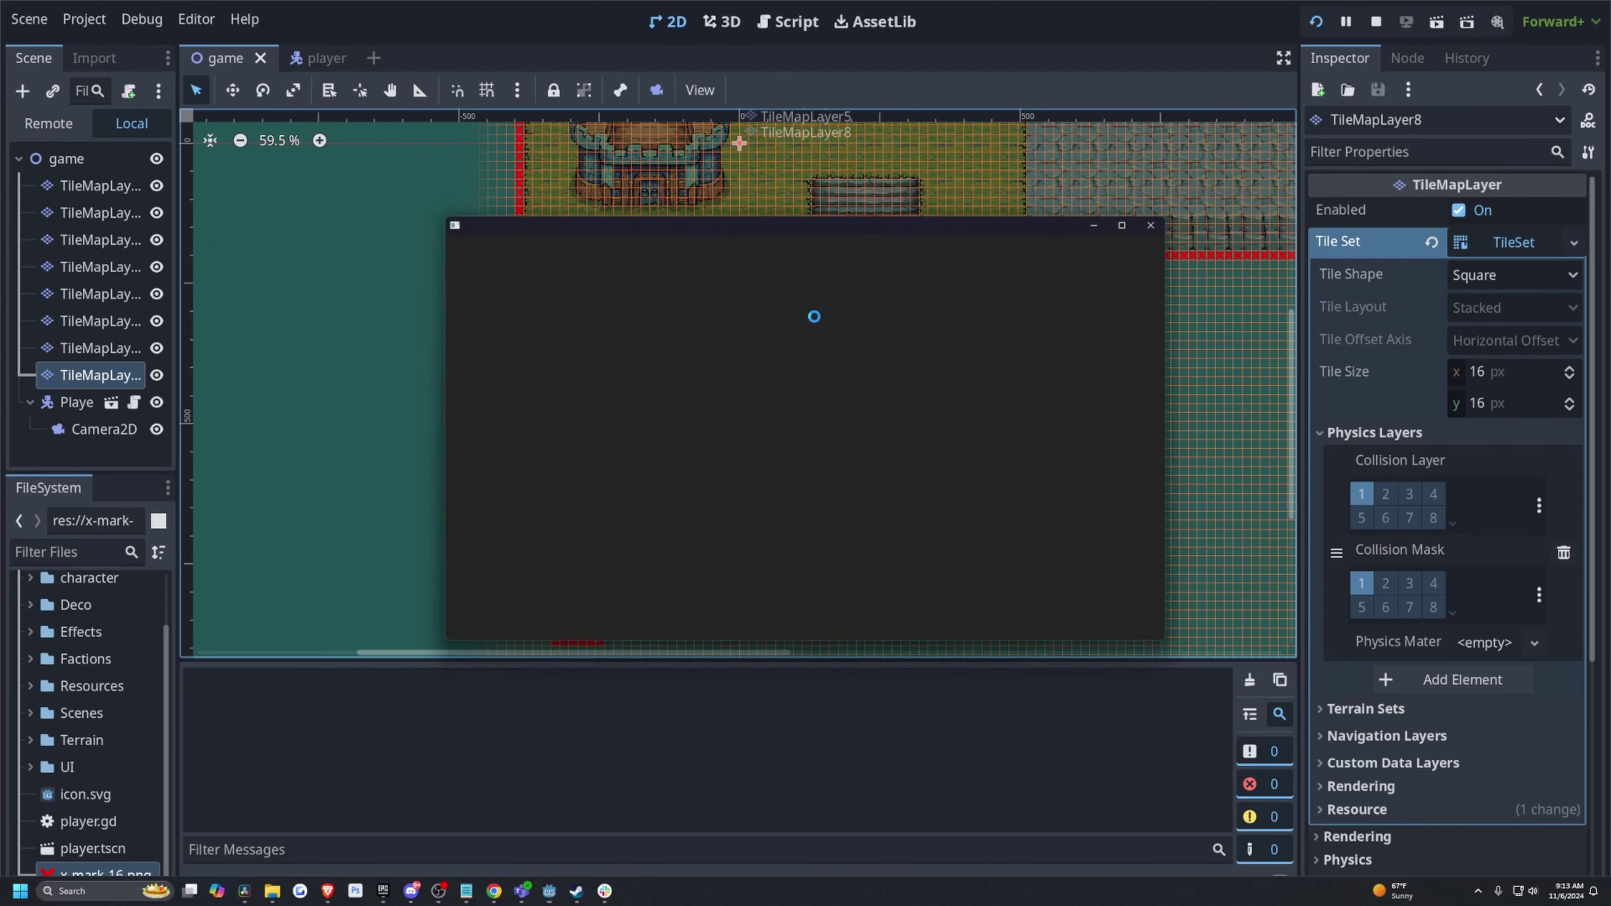
Run the game and walk the knight against the x-marked edge near the castle to test the collision.
key(a)
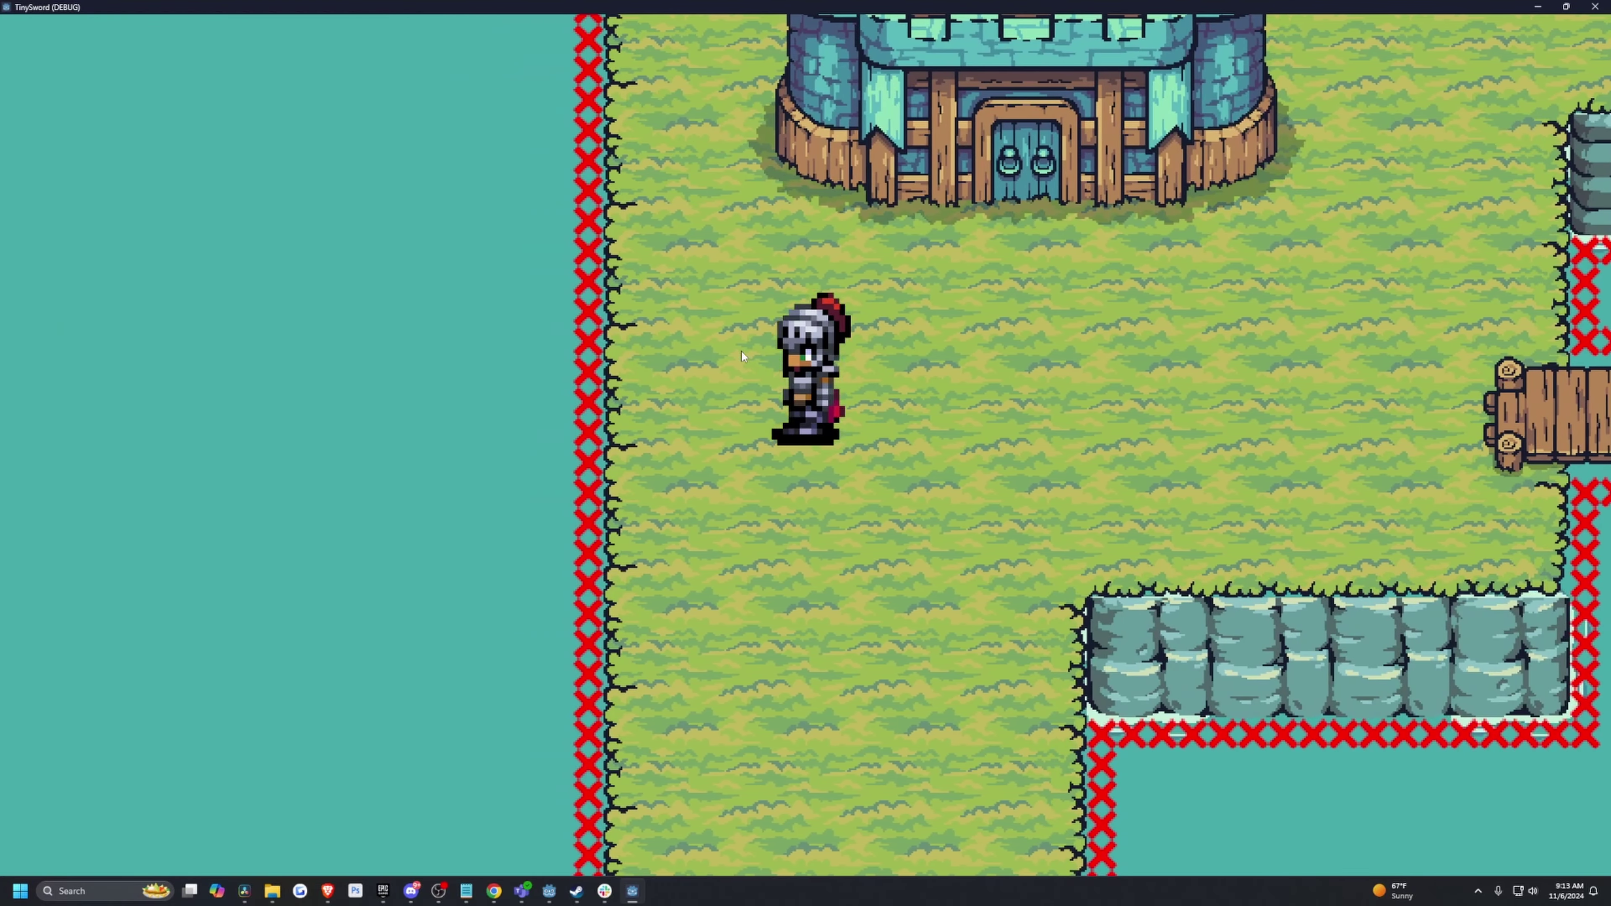
key(w)
key(a)
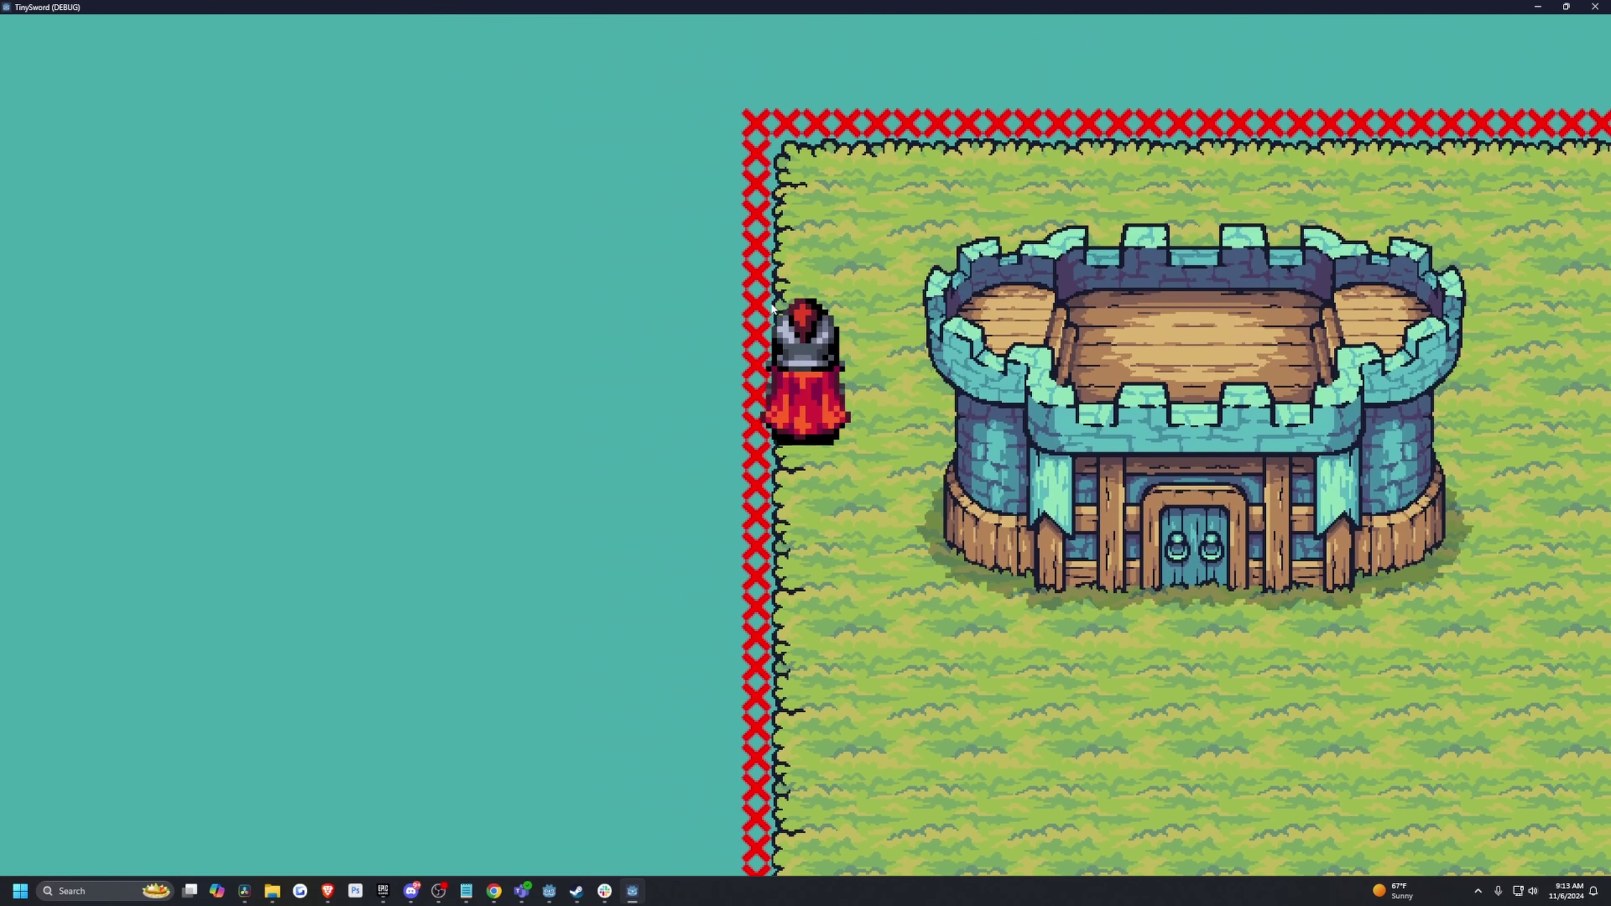
key(d)
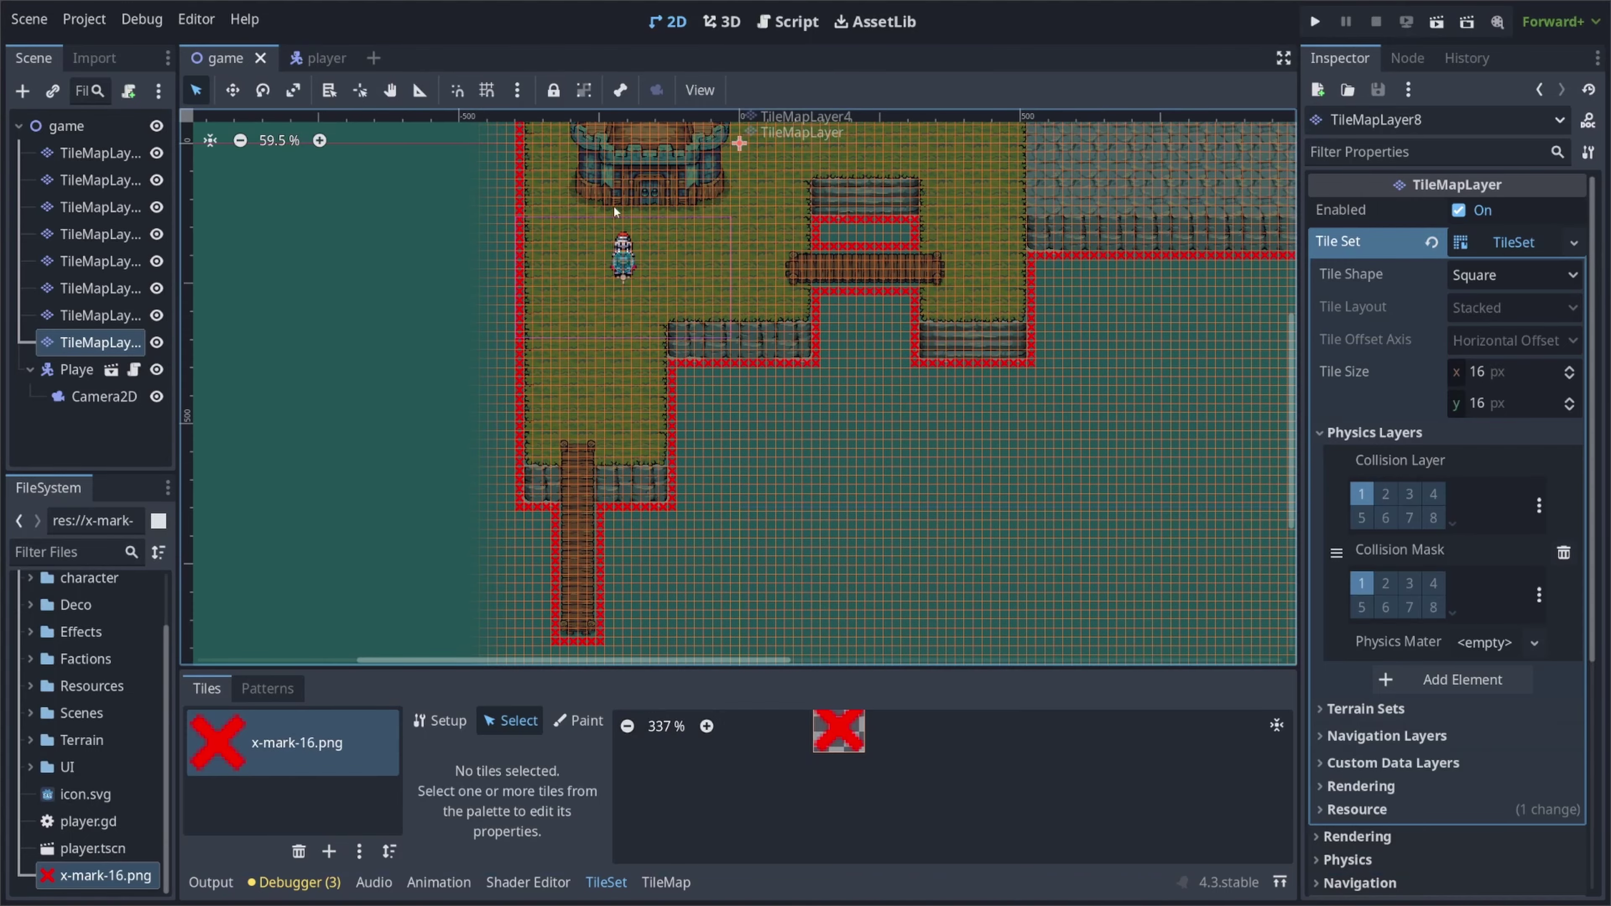
Set the x-mark tile's Z Index to -1 to hide the marks, leaving its Modulate colour white.
middle_drag(613, 207, 460, 215)
scroll(460, 215, down, 1)
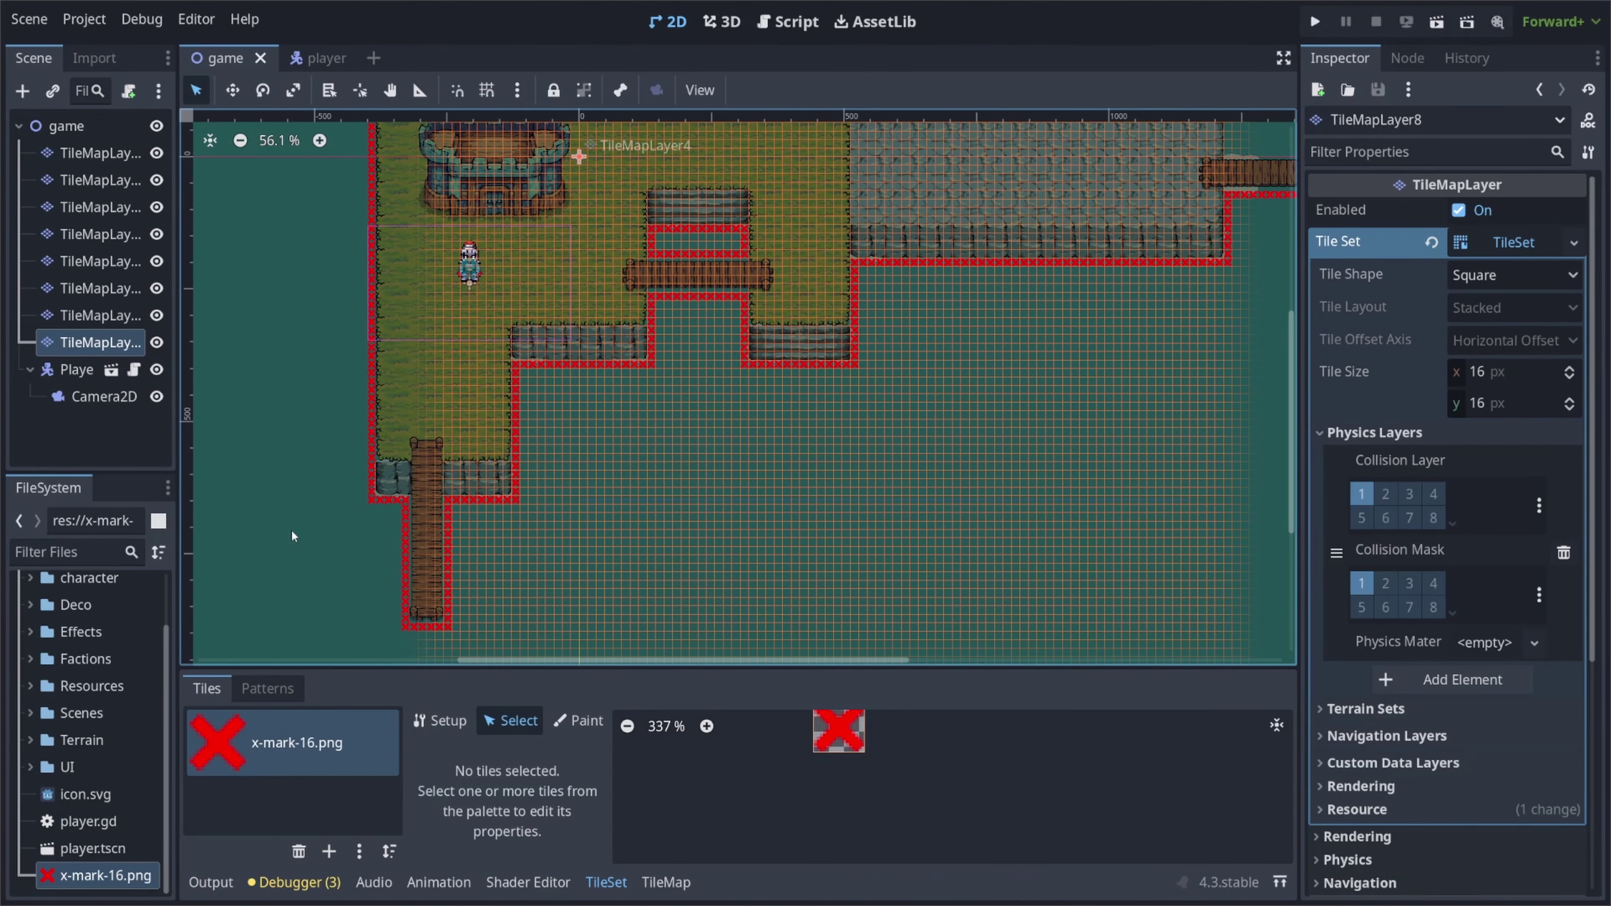
click(598, 882)
click(596, 880)
click(507, 727)
drag(534, 667, 490, 381)
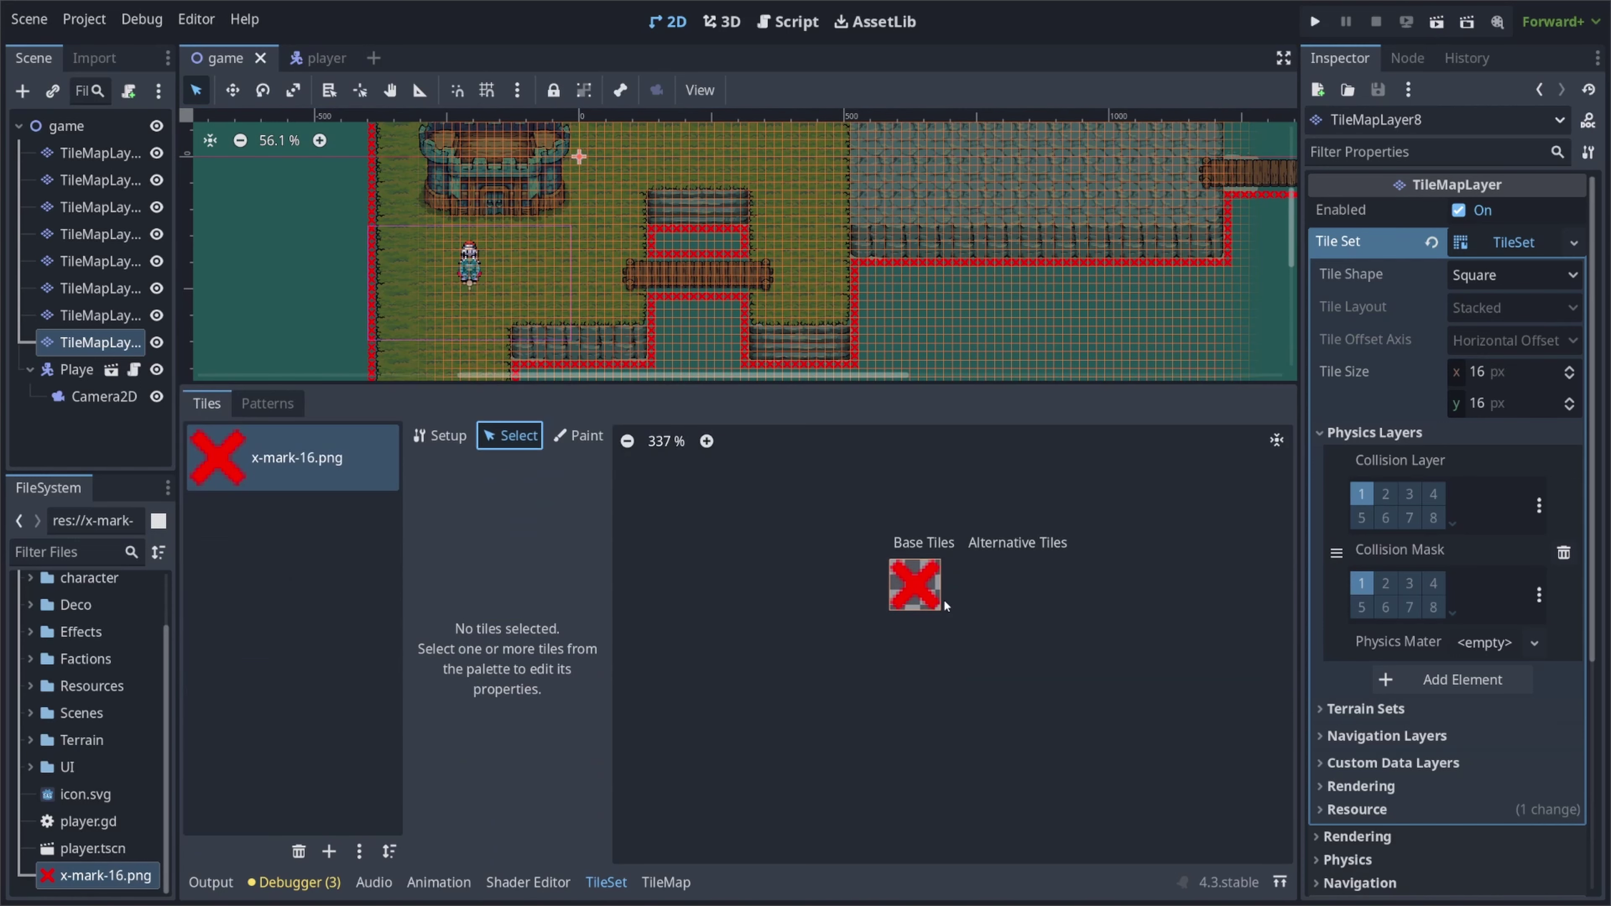
click(899, 606)
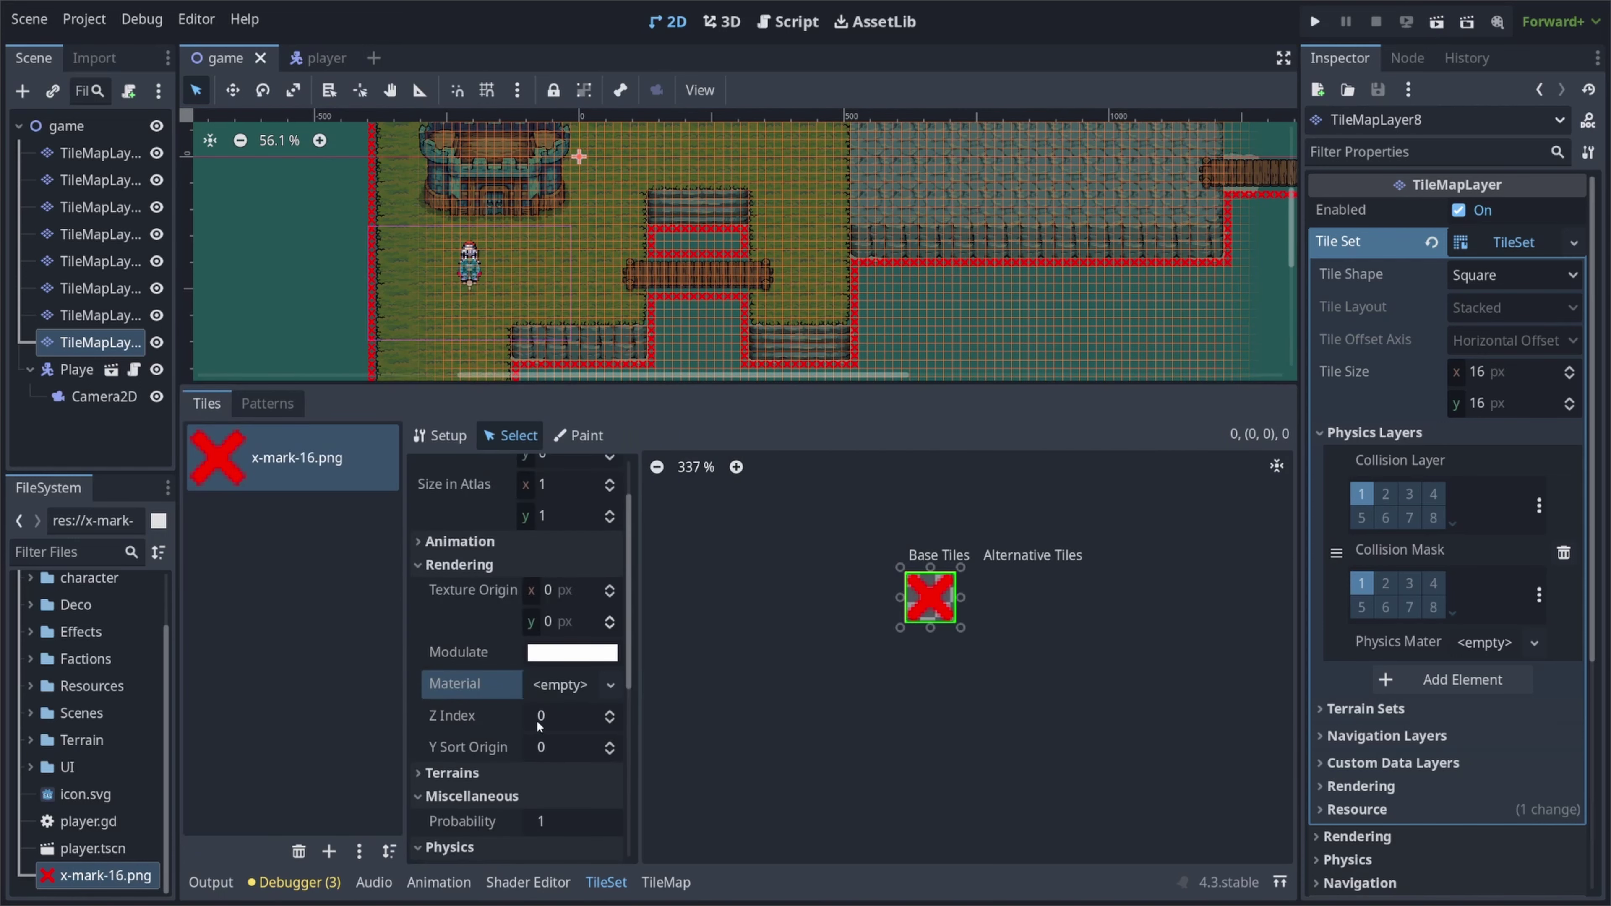
click(564, 711)
text(-1)
key(Return)
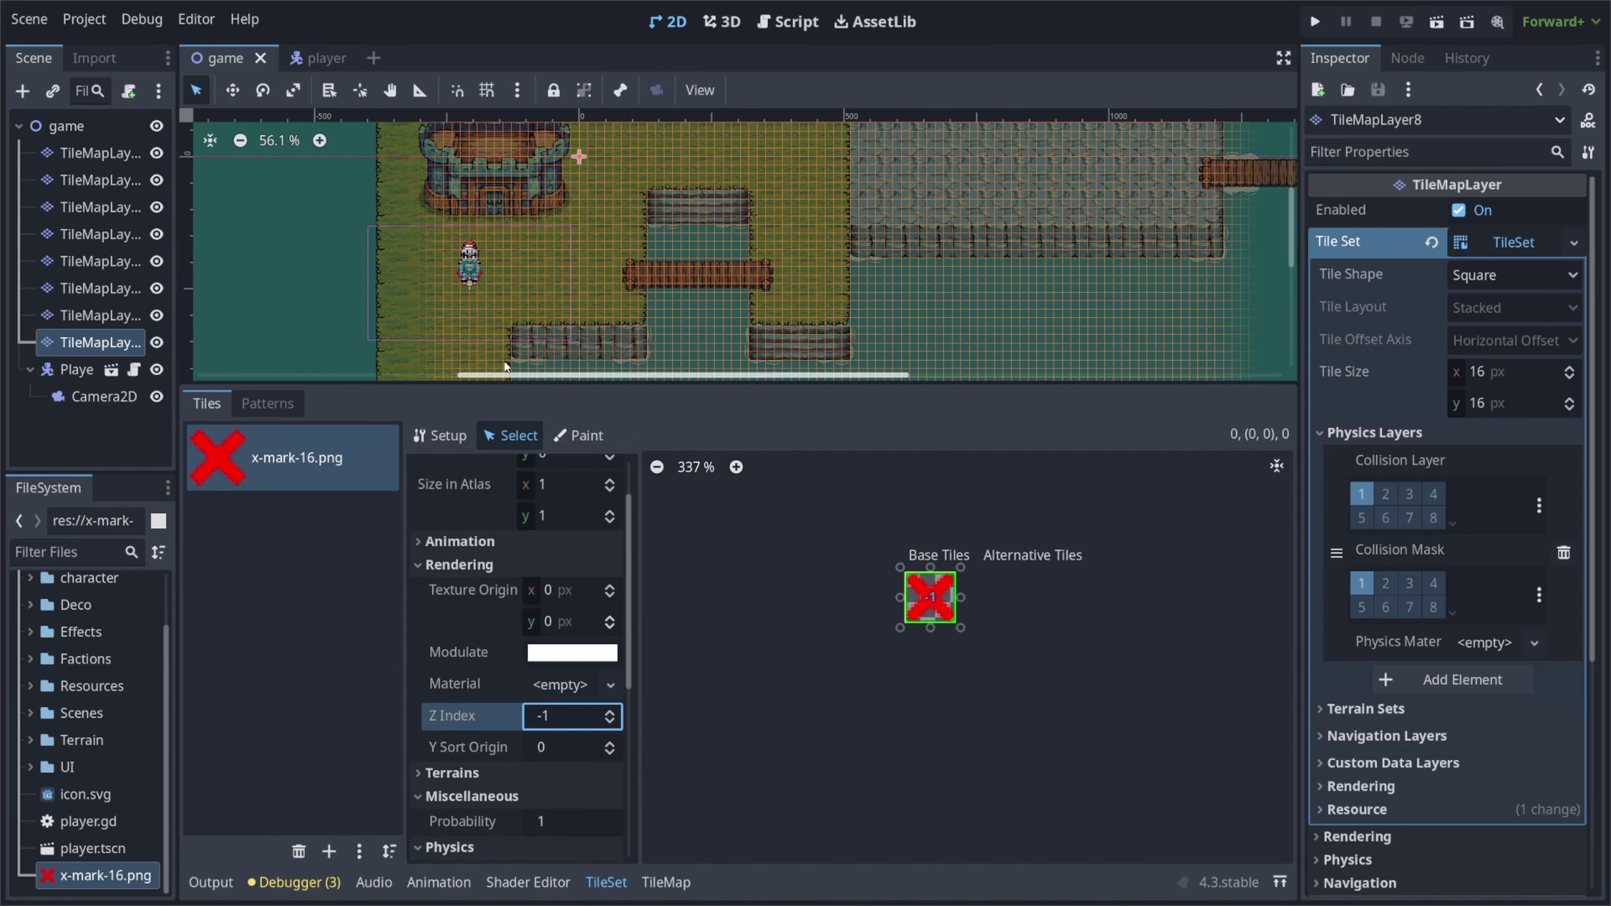
click(544, 654)
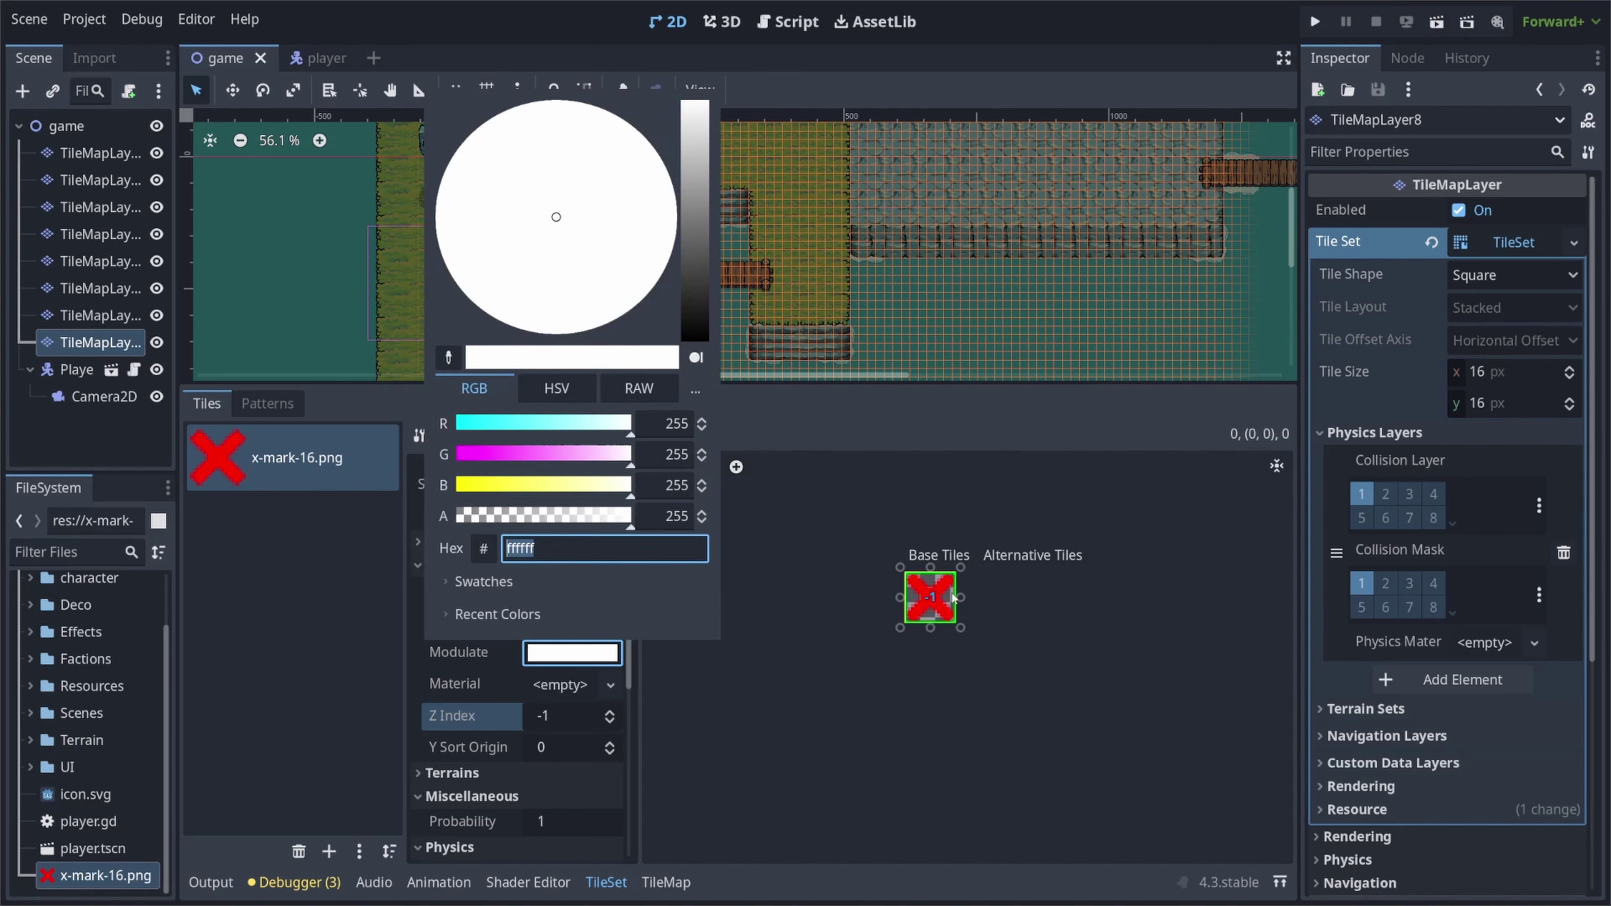
click(701, 691)
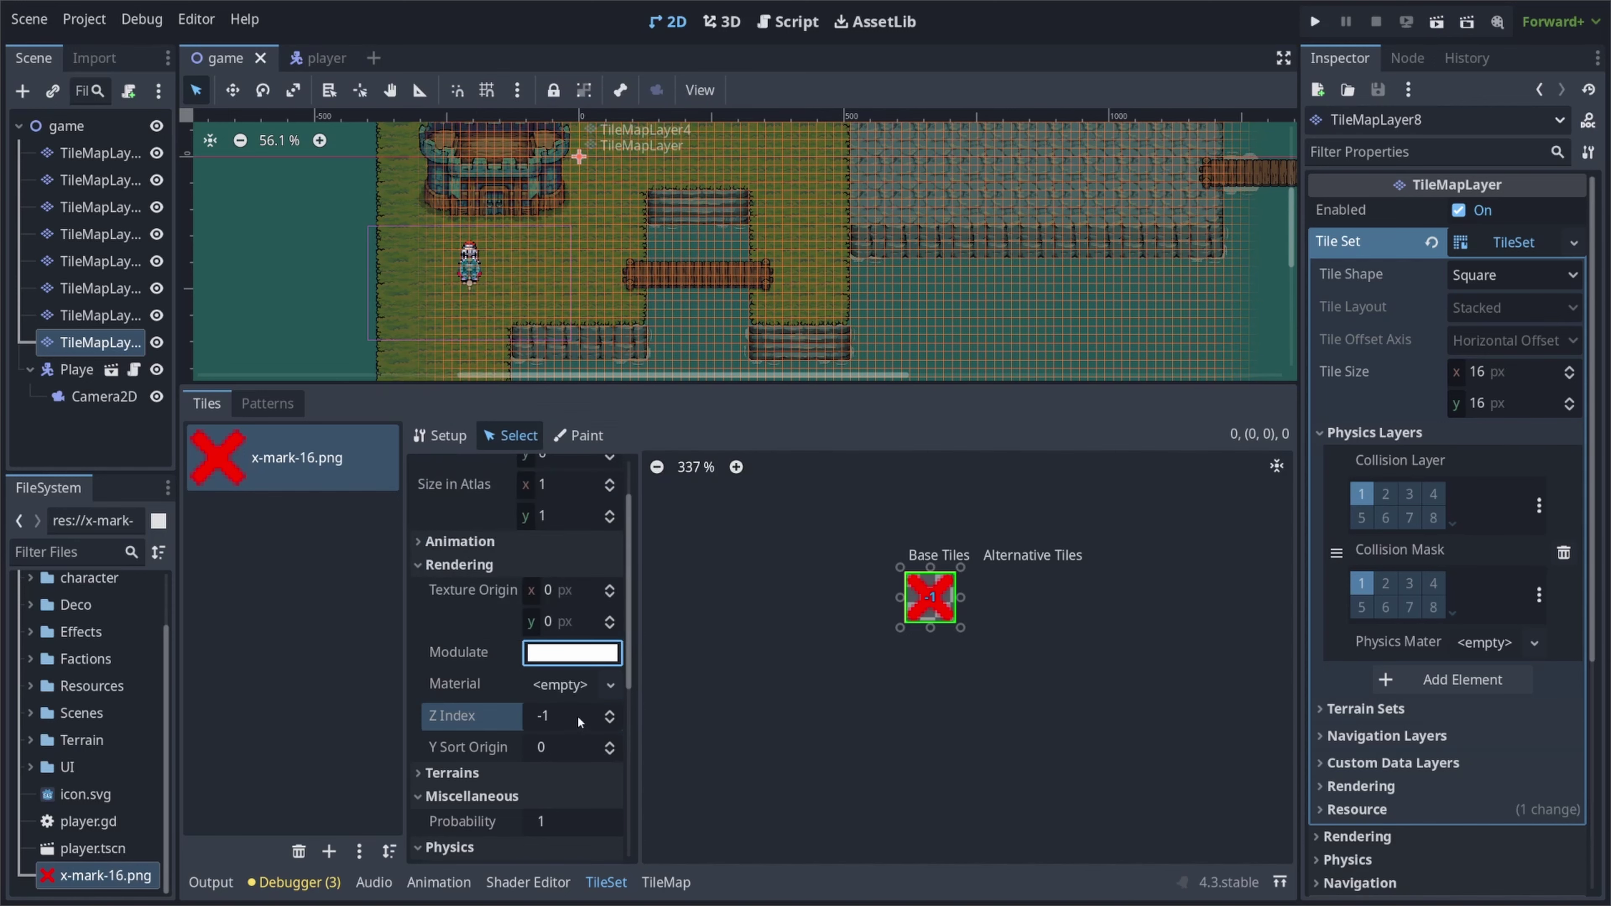
Run the game and walk the knight along the grass edges around the castle to test the hidden collision tiles.
click(1315, 21)
key(a)
key(w)
key(Up)
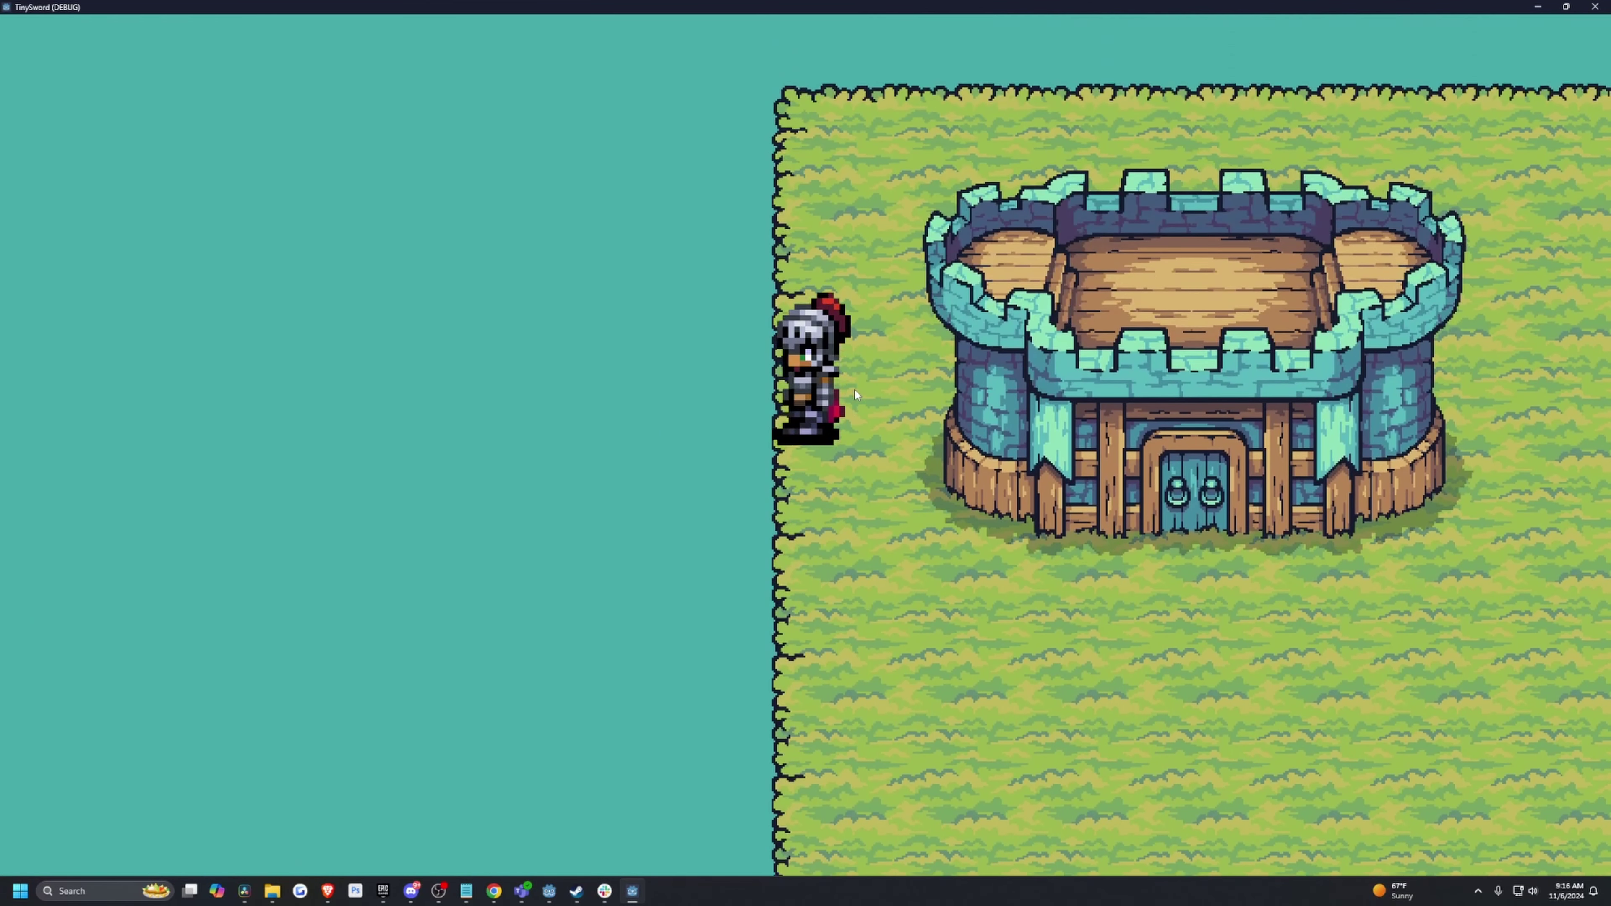
key(Right)
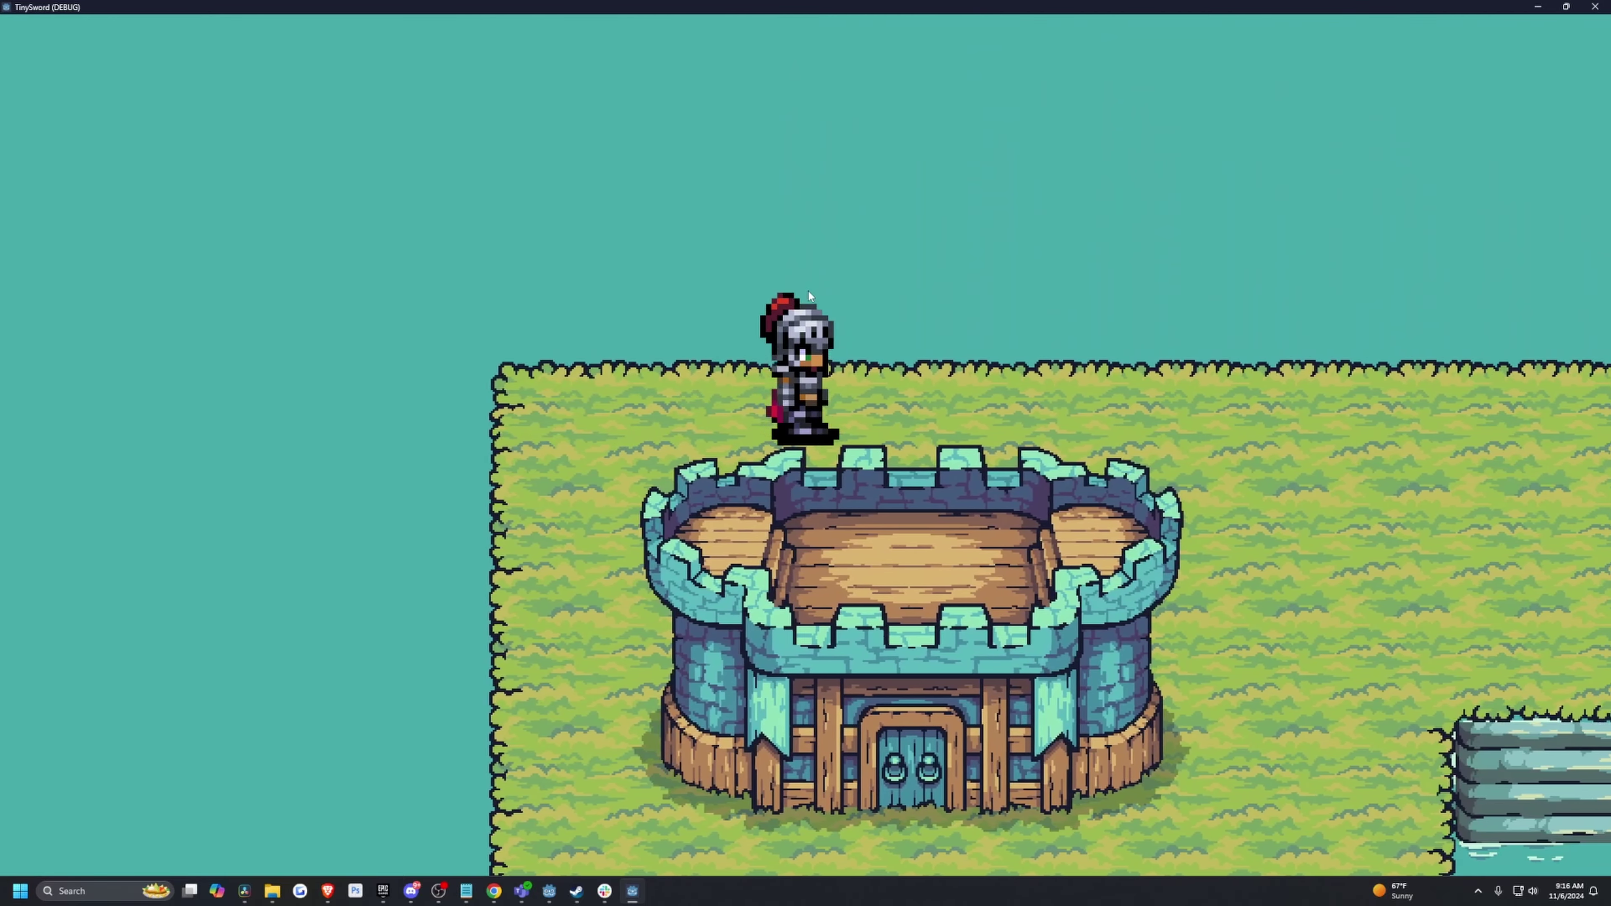
Walk the knight over the cliff by the water gap and onto the wooden bridge to test the collision there.
key(Down)
key(Right)
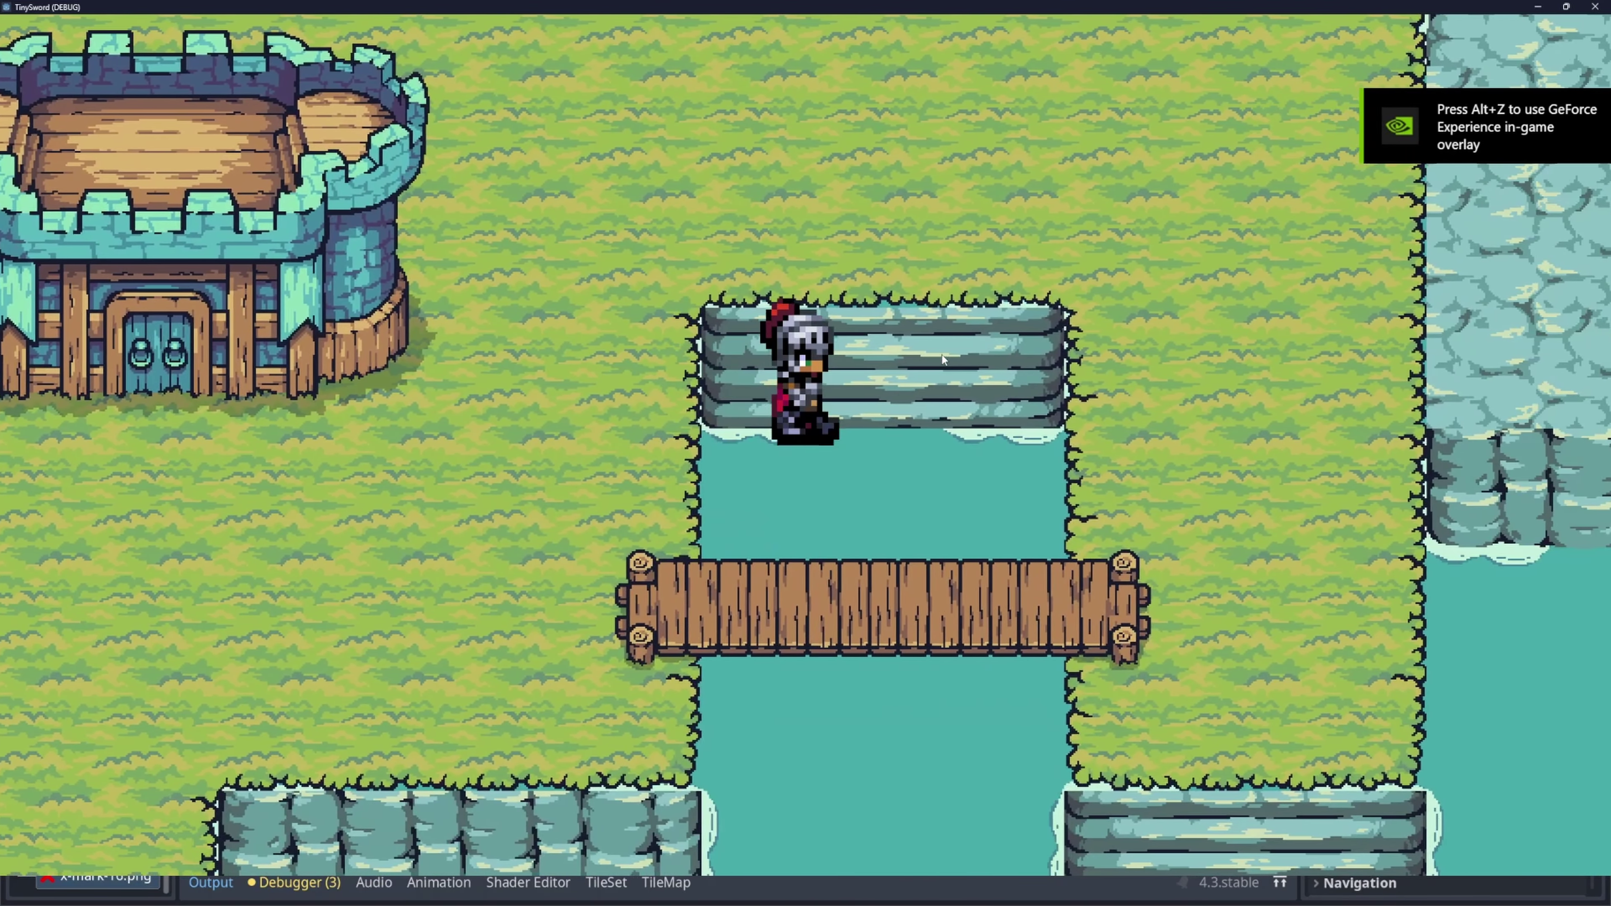
key(Left)
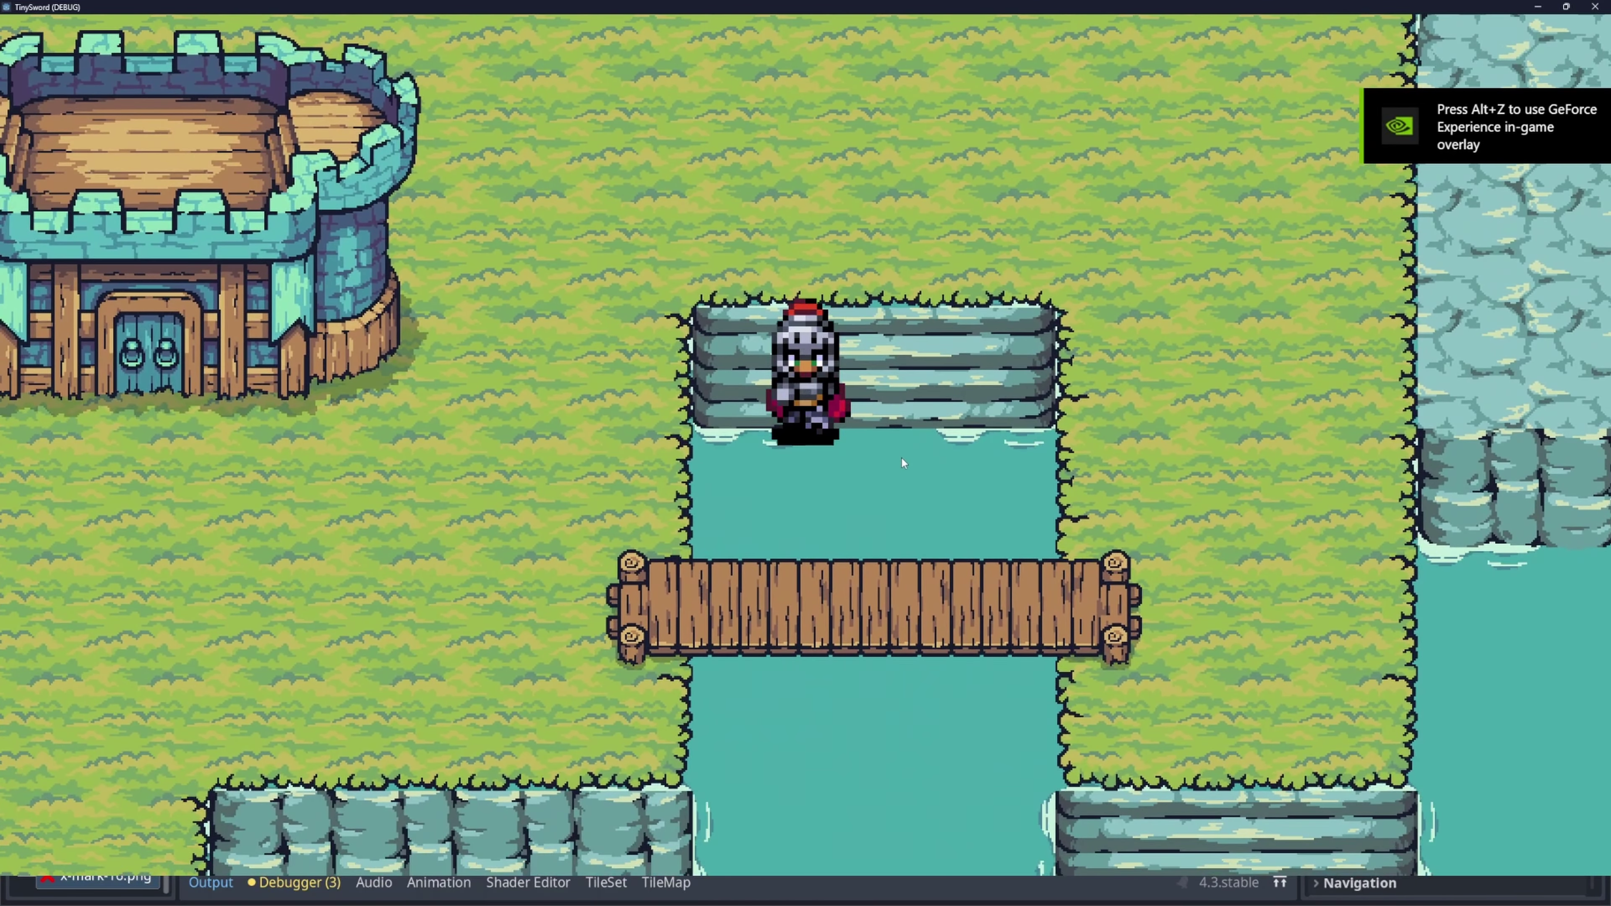
key(Down)
key(Right)
key(Up)
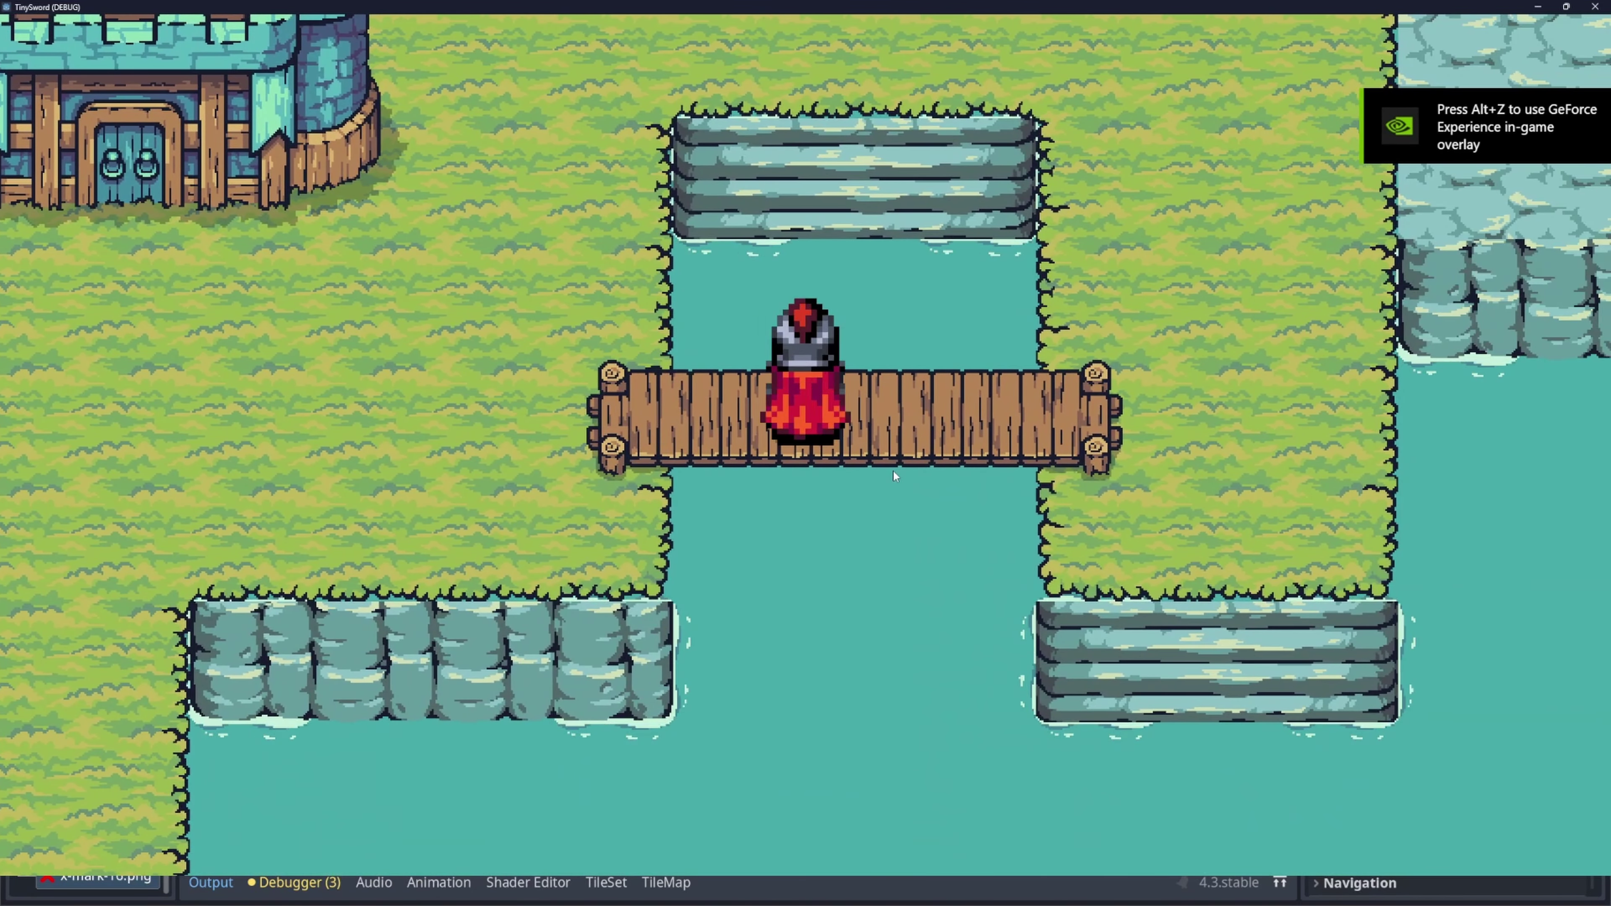
key(Down)
key(Up)
key(Right)
key(Up)
key(Up)
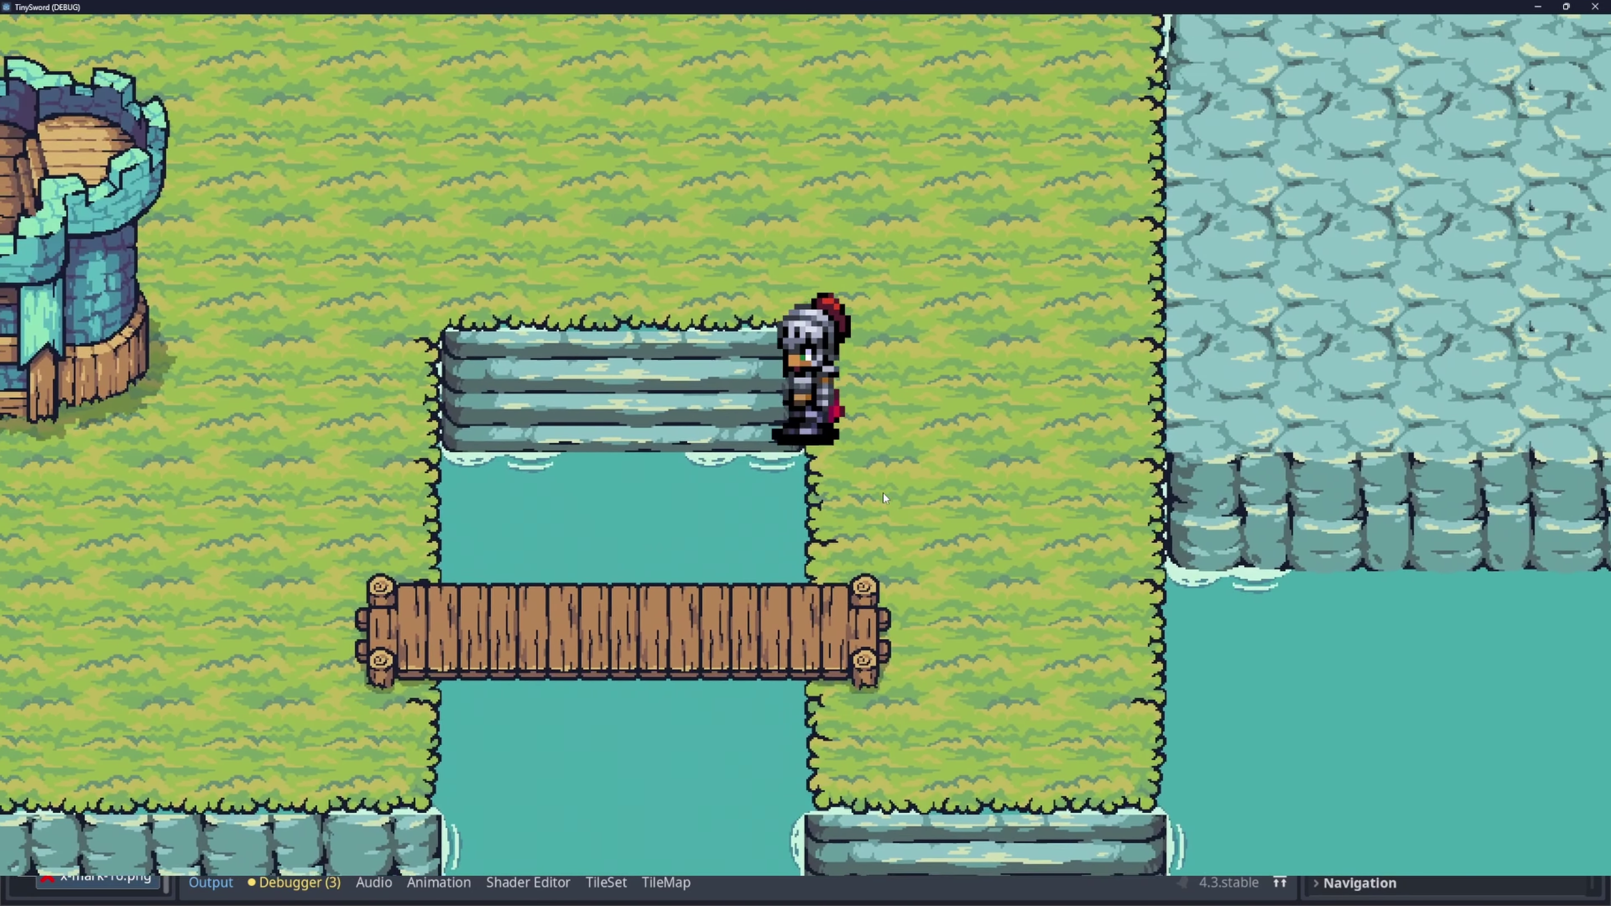
Walk the knight onto the stone plateau's cliff to test its lower edge, and close the game.
key(Right)
key(Down)
key(Left)
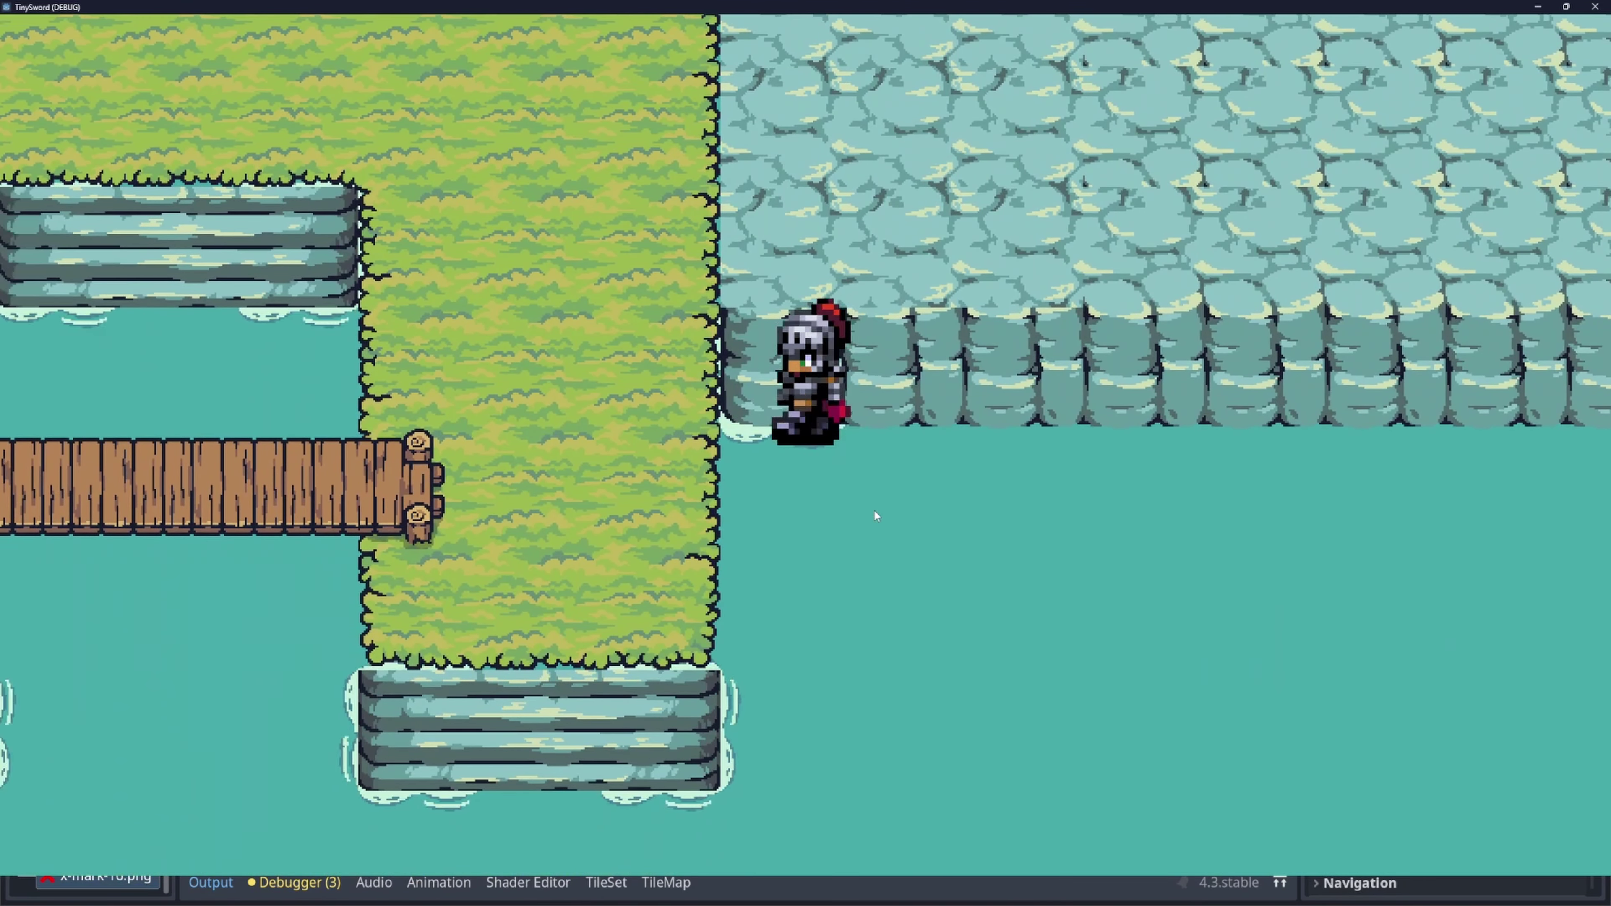
key(Up)
key(Down)
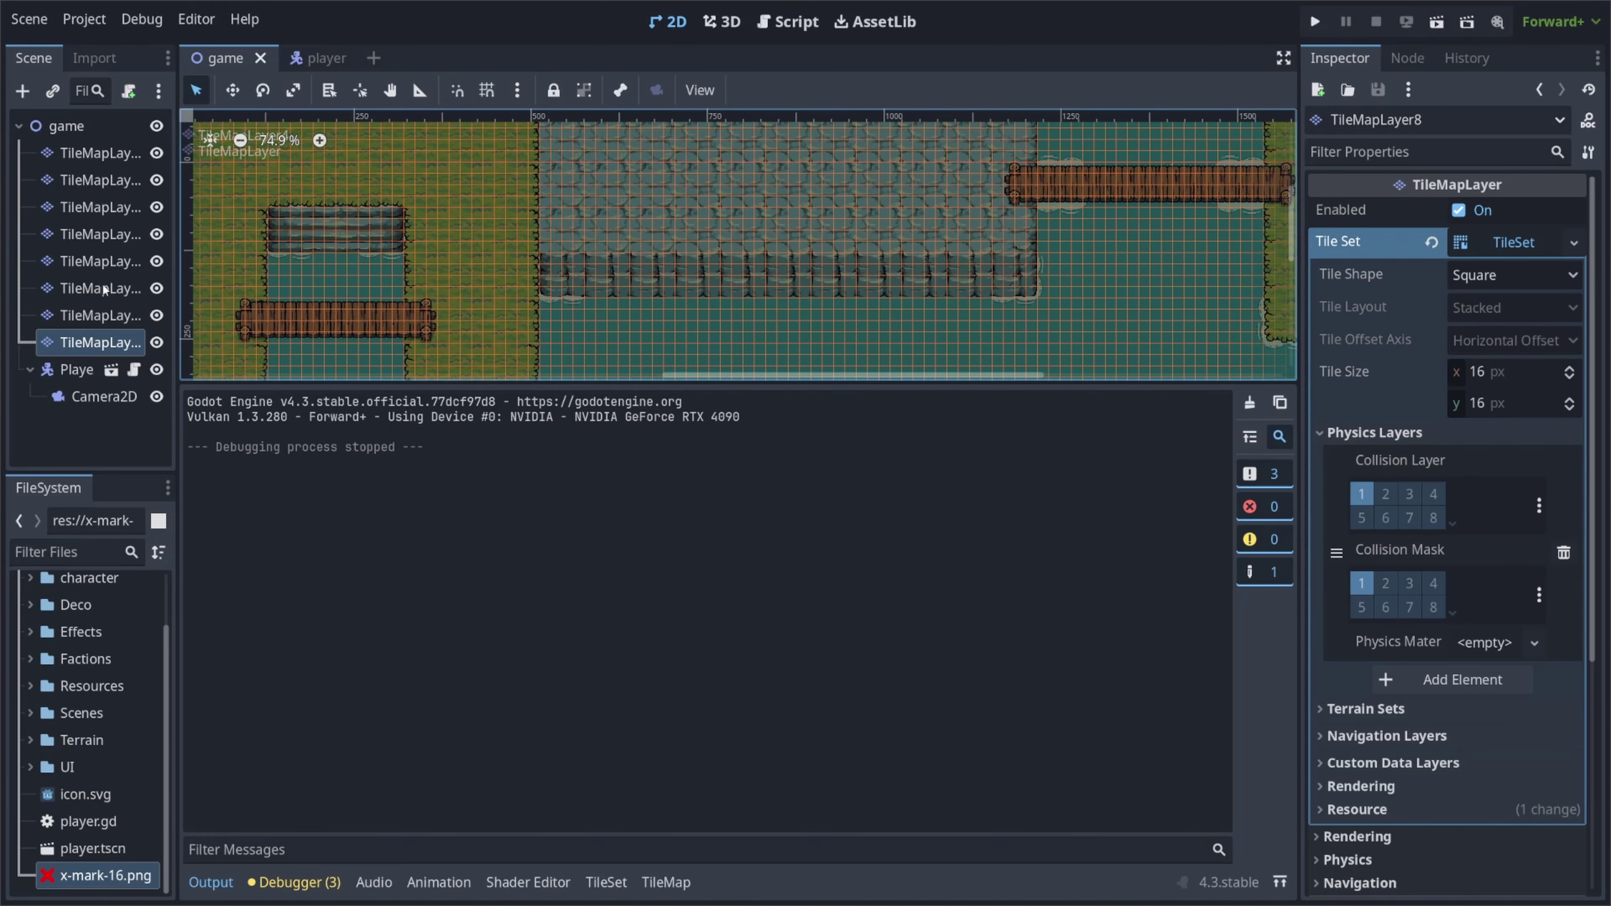
Set the x-mark tile's Z Index back to 0.
click(606, 882)
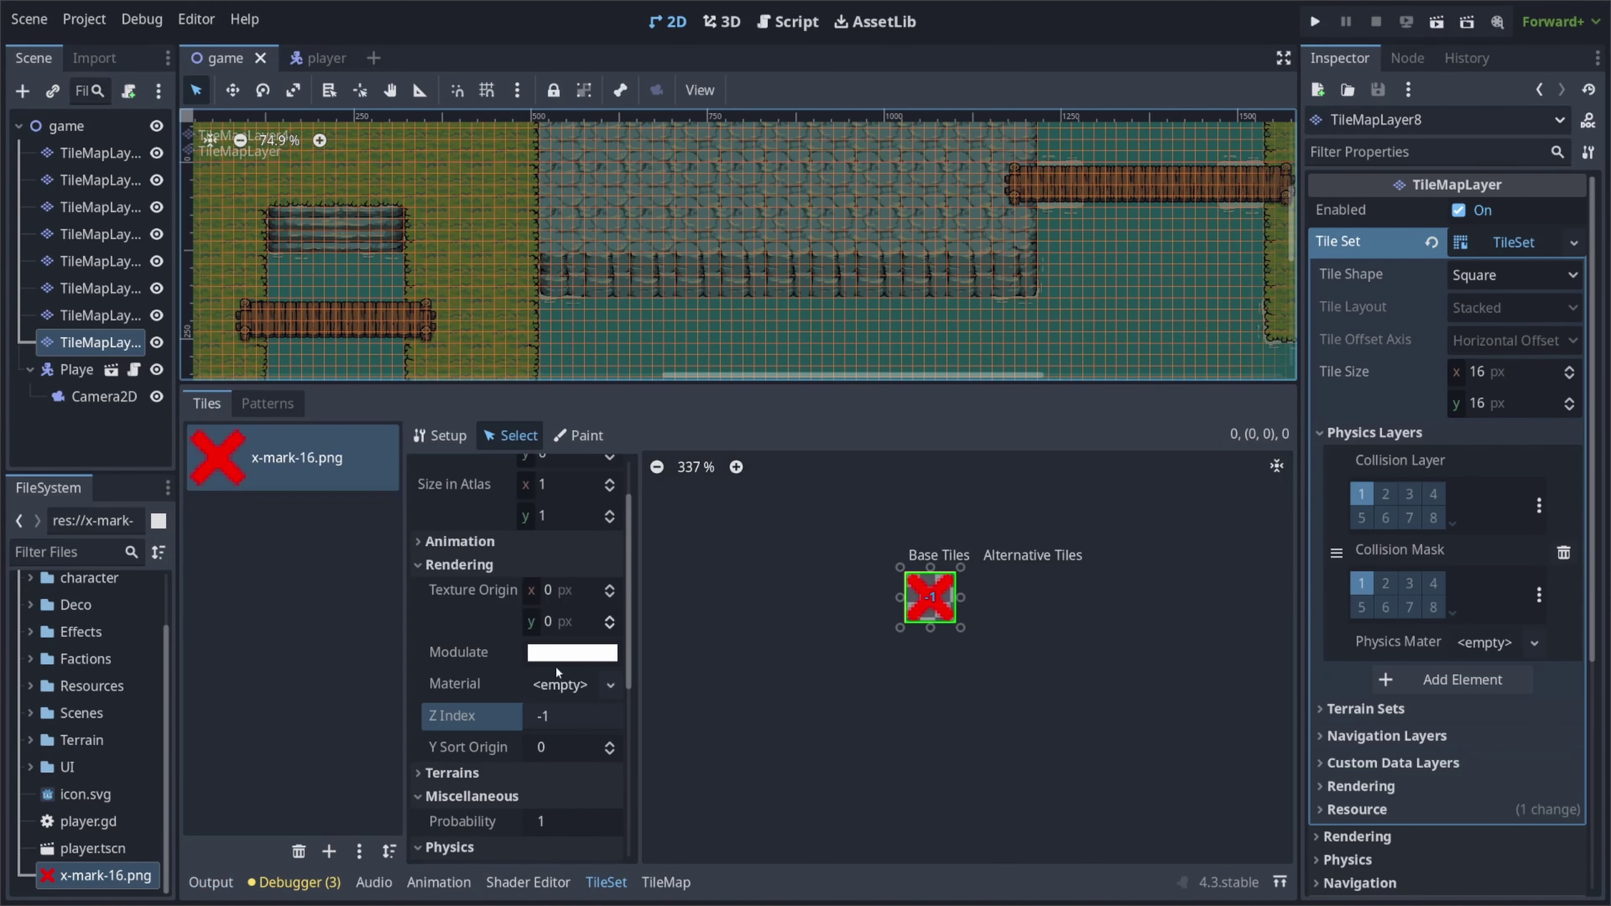
click(553, 714)
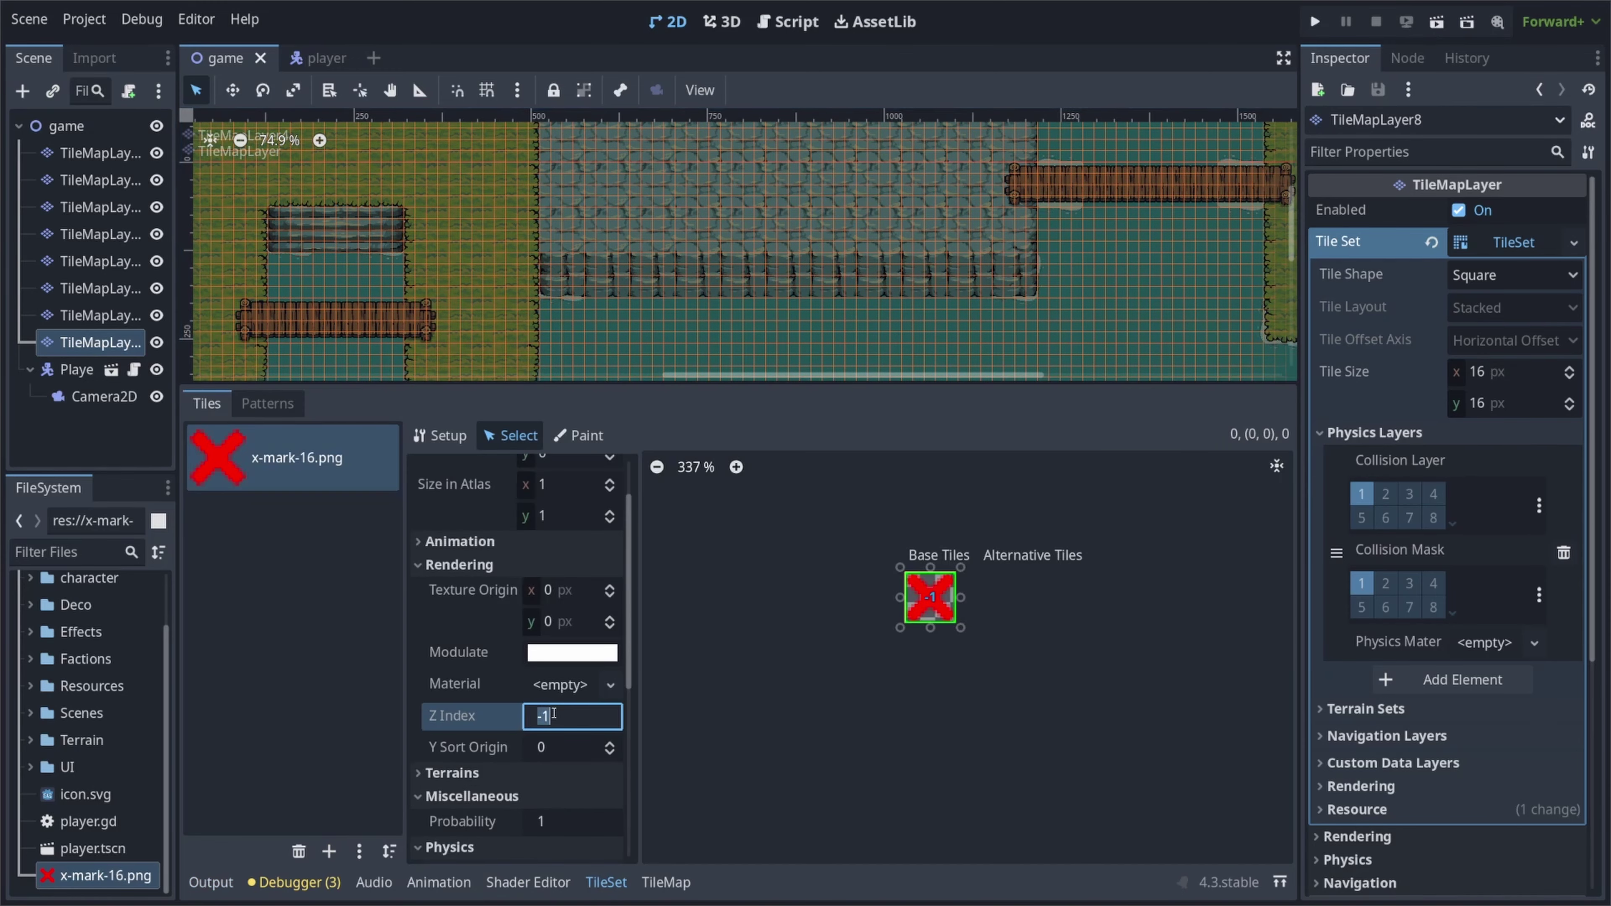
text(0)
key(Return)
scroll(534, 290, up, 2)
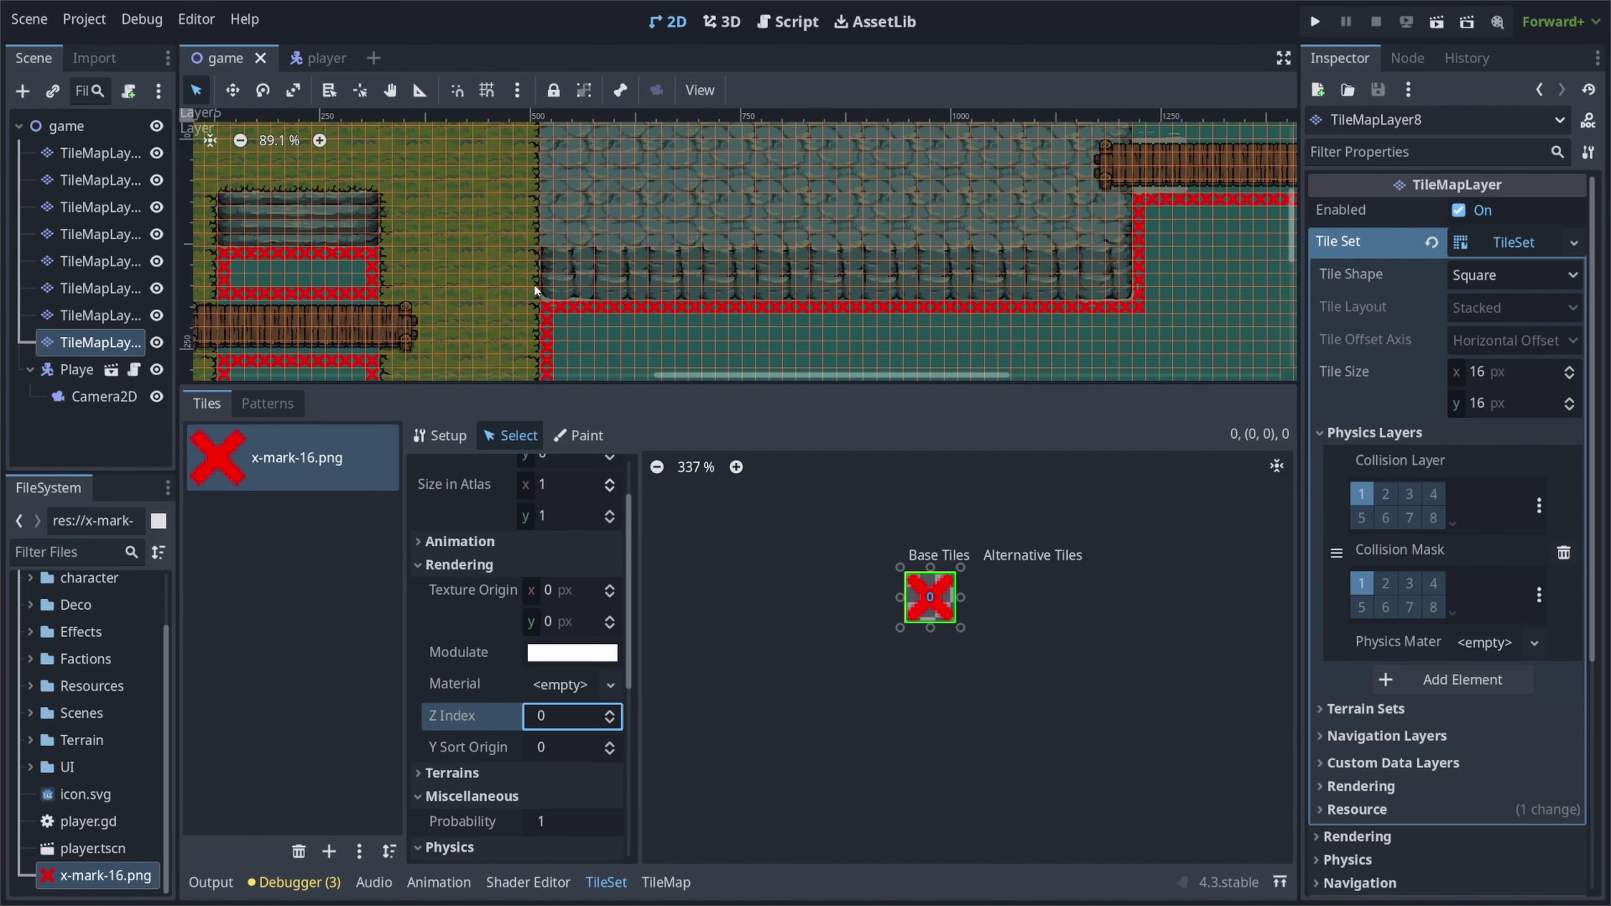
View the stone elevation layer's tile set, return to the x-mark layer and examine the painted boundary across the map.
click(547, 250)
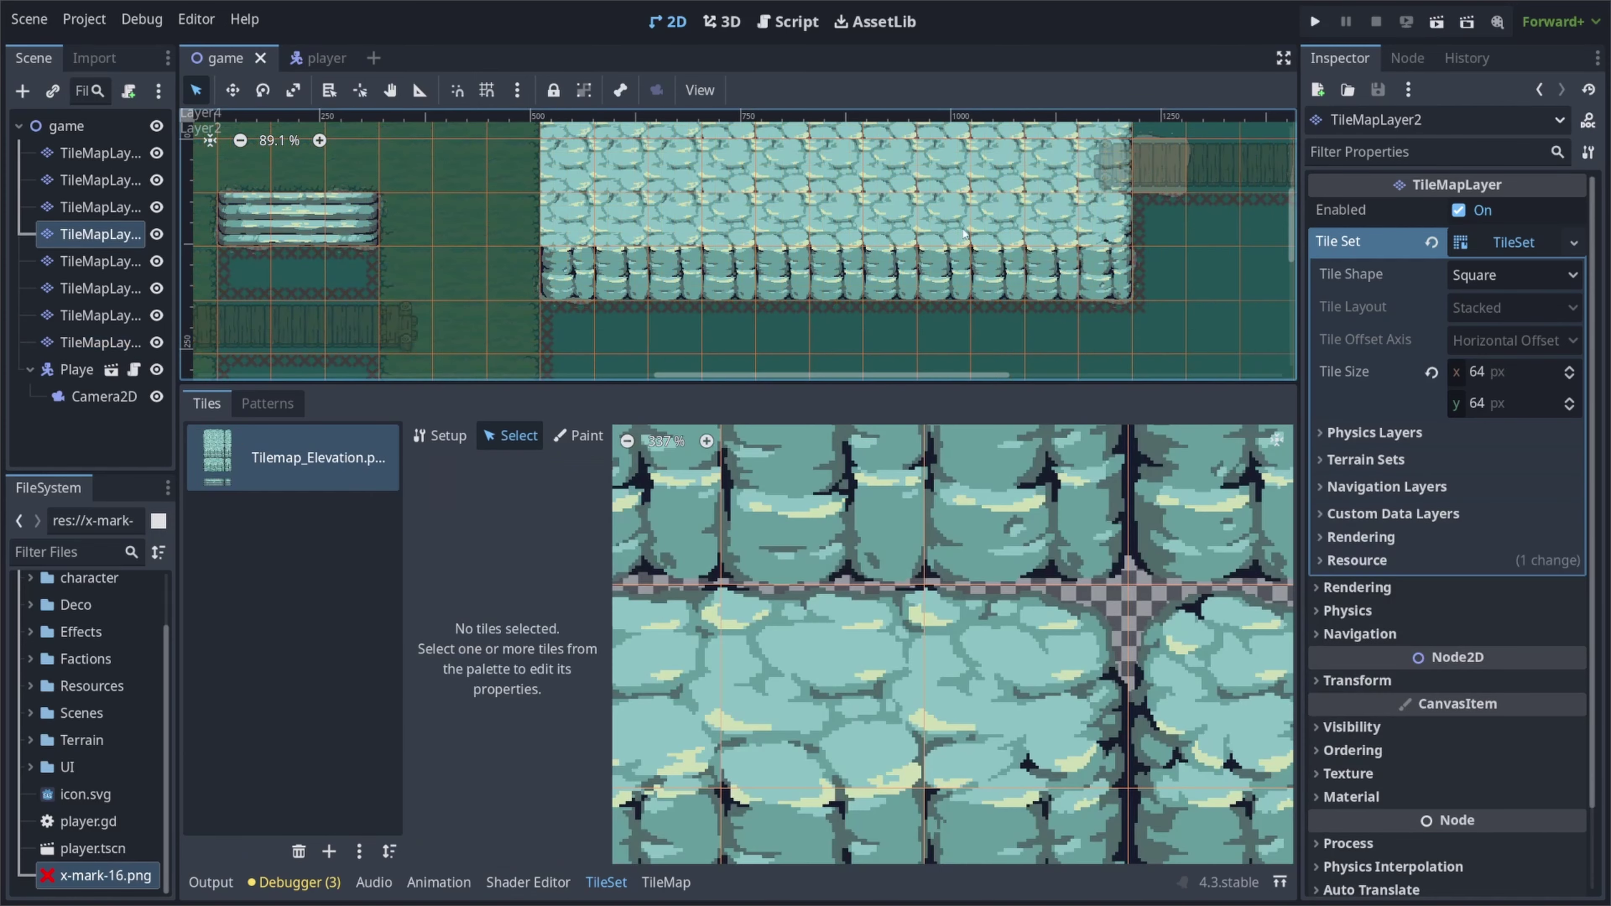
click(1135, 252)
click(98, 157)
scroll(519, 285, down, 2)
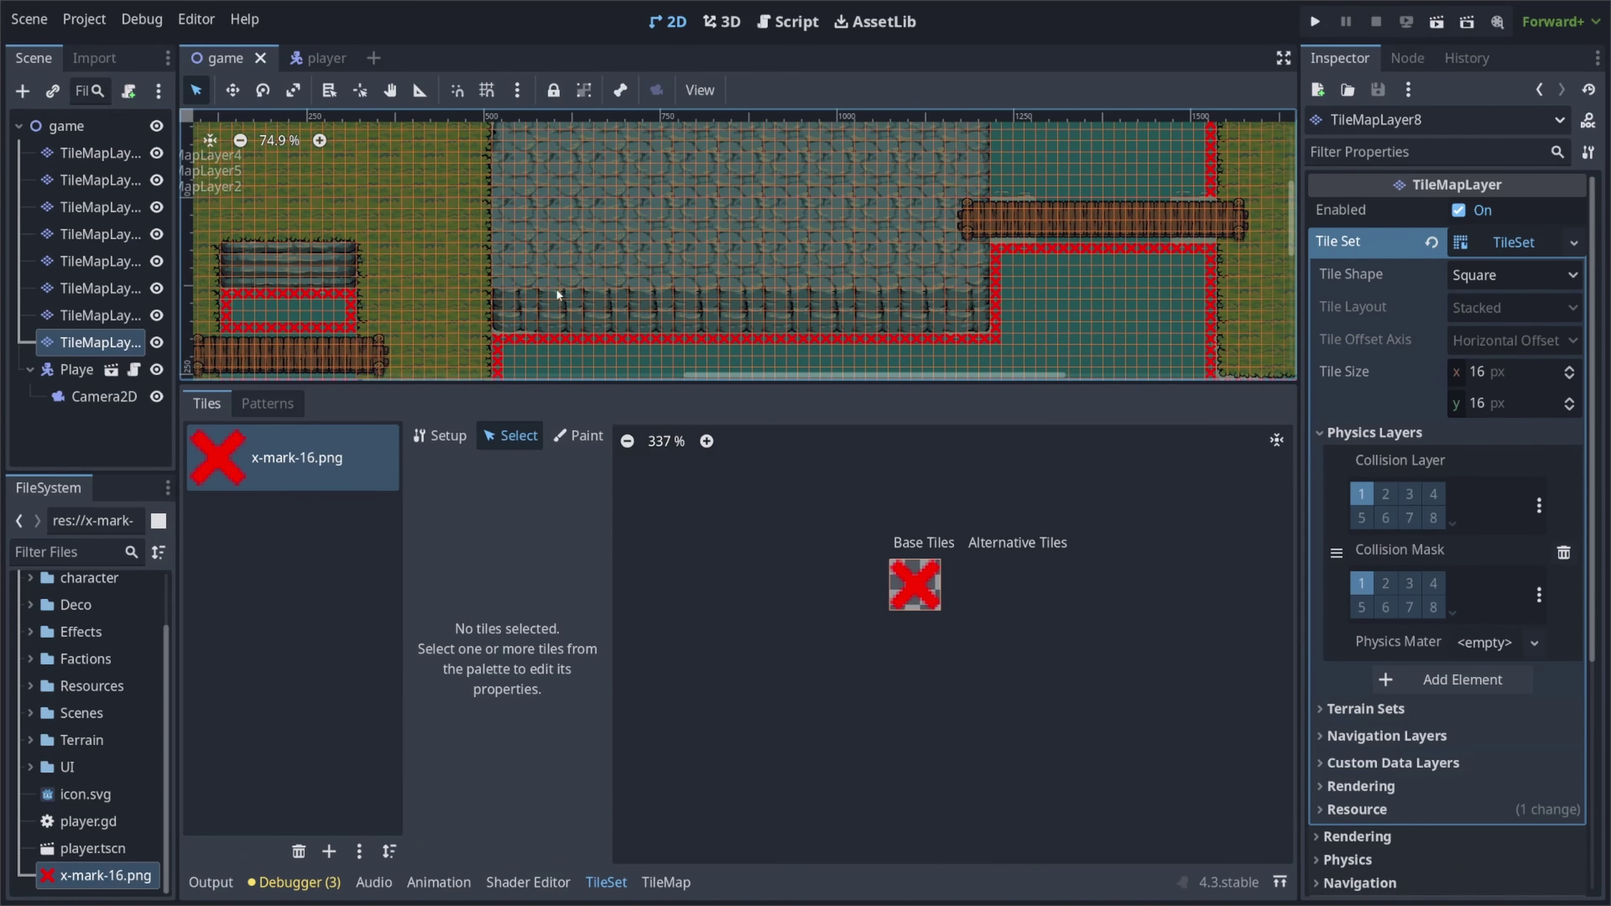
scroll(555, 297, down, 9)
middle_drag(475, 265, 764, 223)
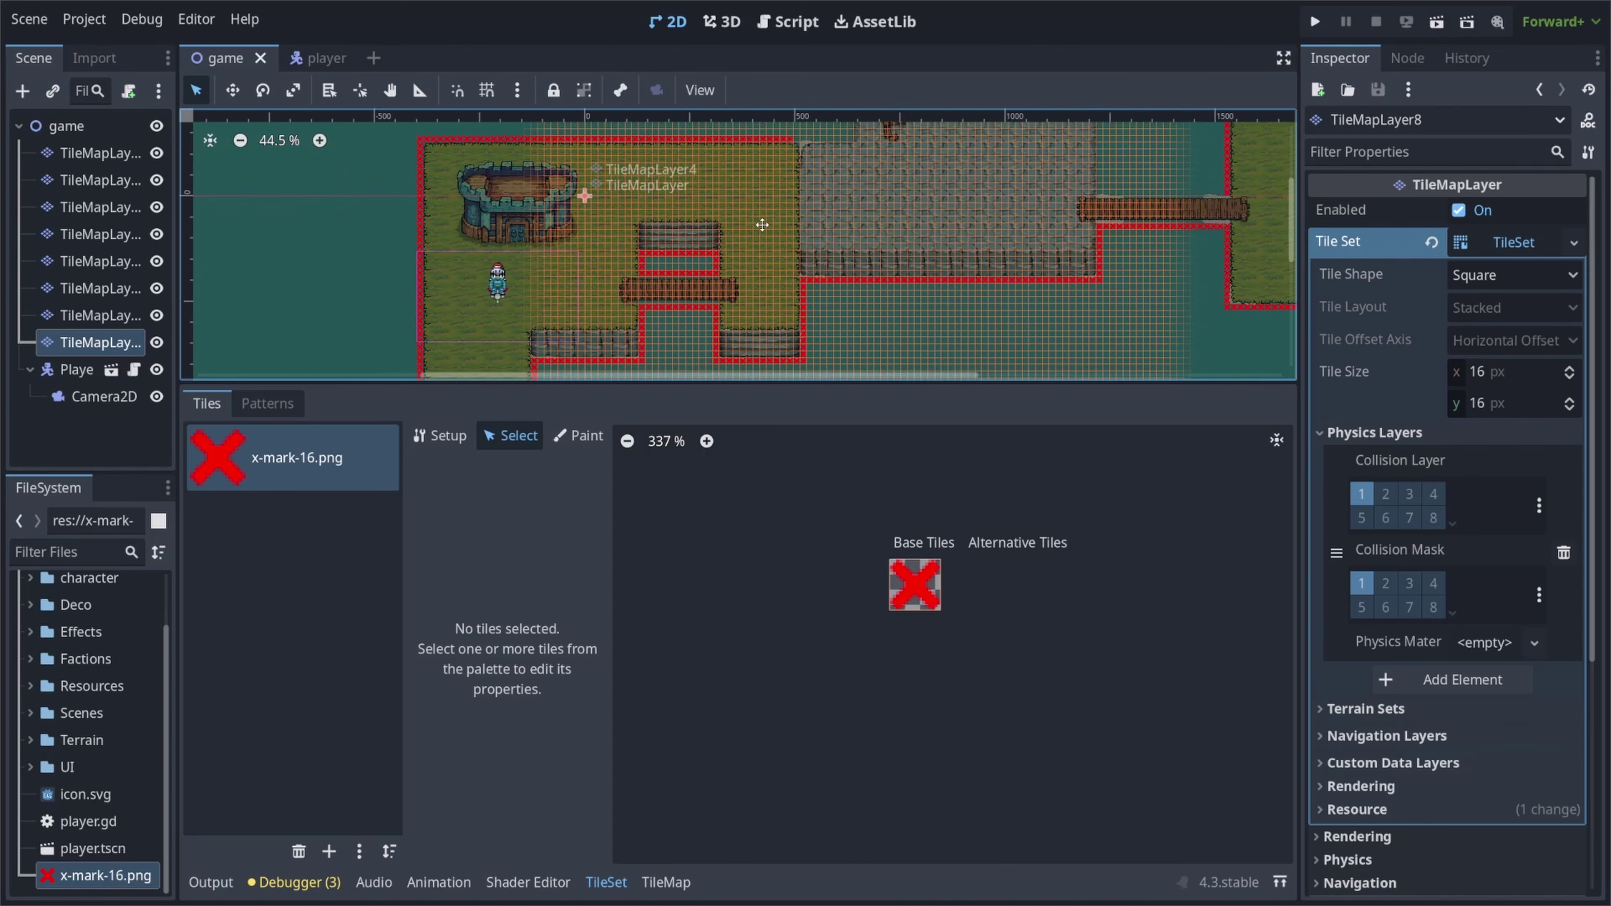